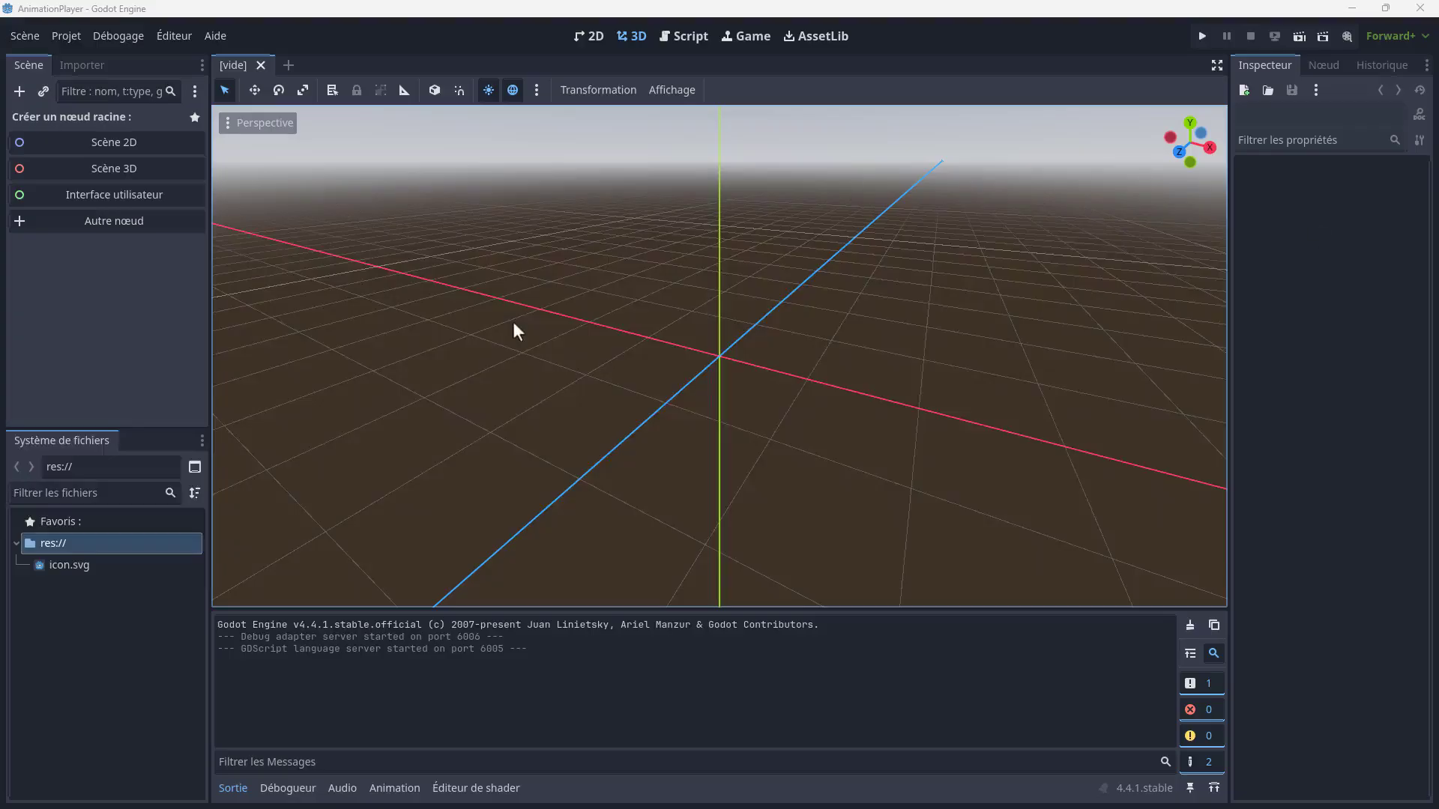
- Create a 3D scene root node and add a MeshInstance3D child node to it
left_click(119, 168)
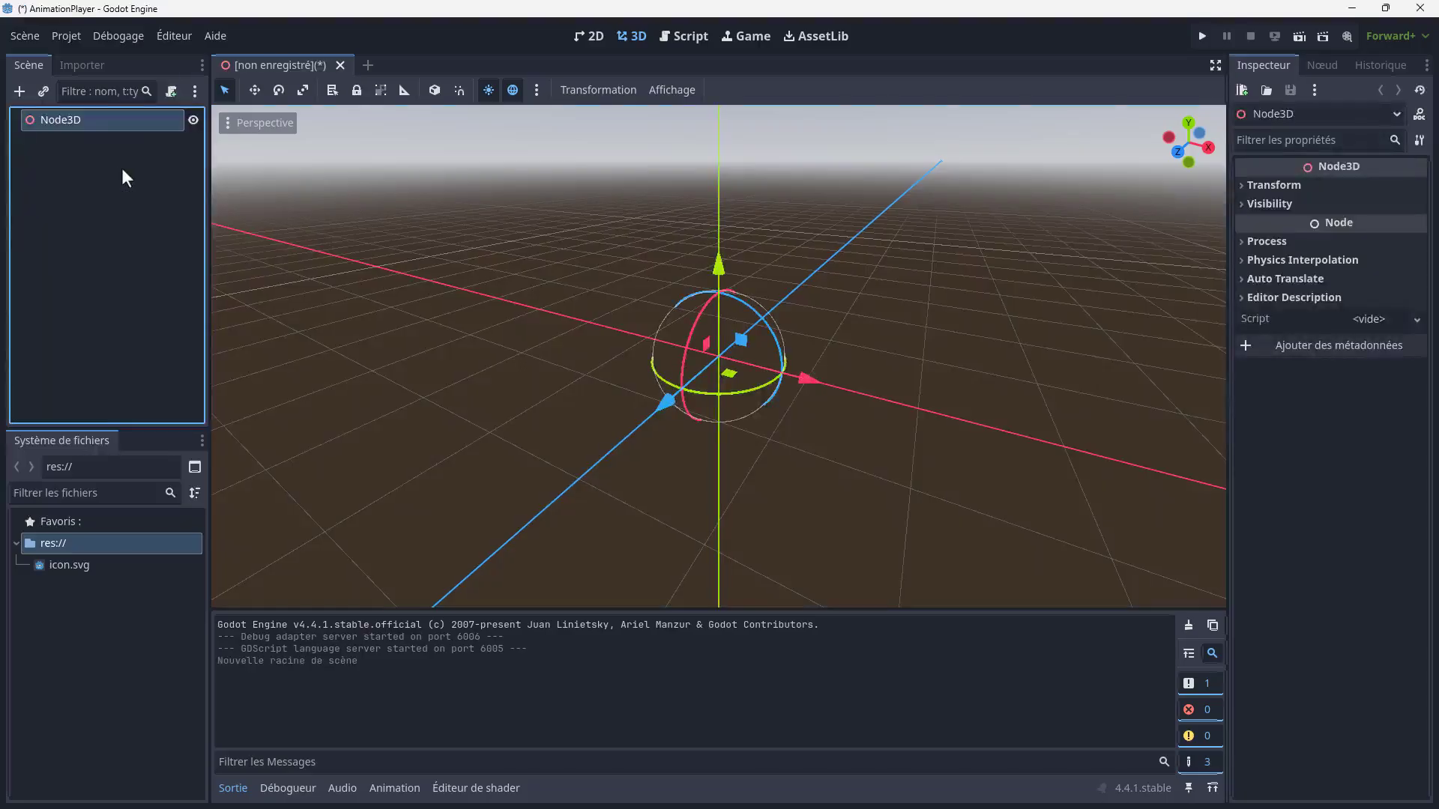
right_click(99, 119)
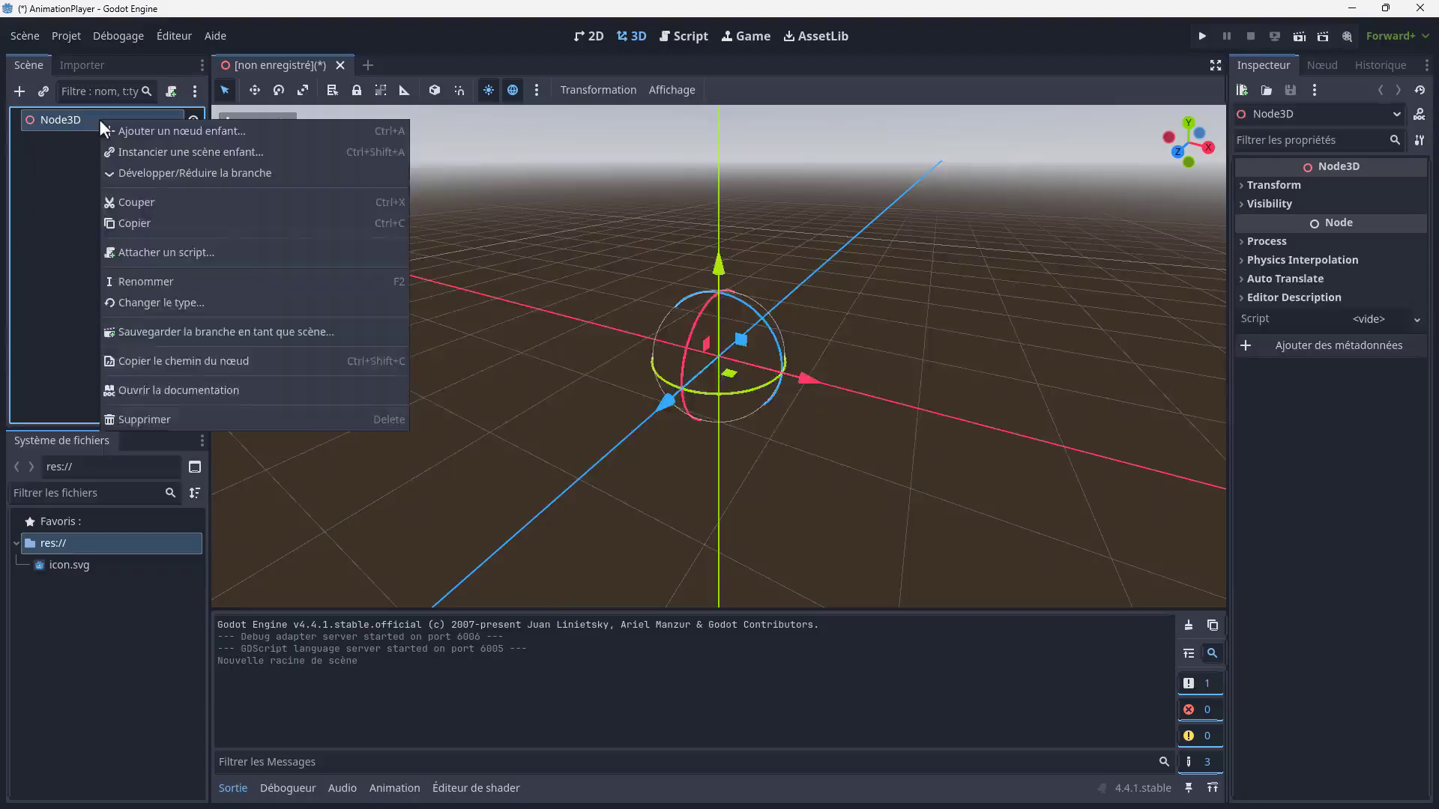
left_click(134, 129)
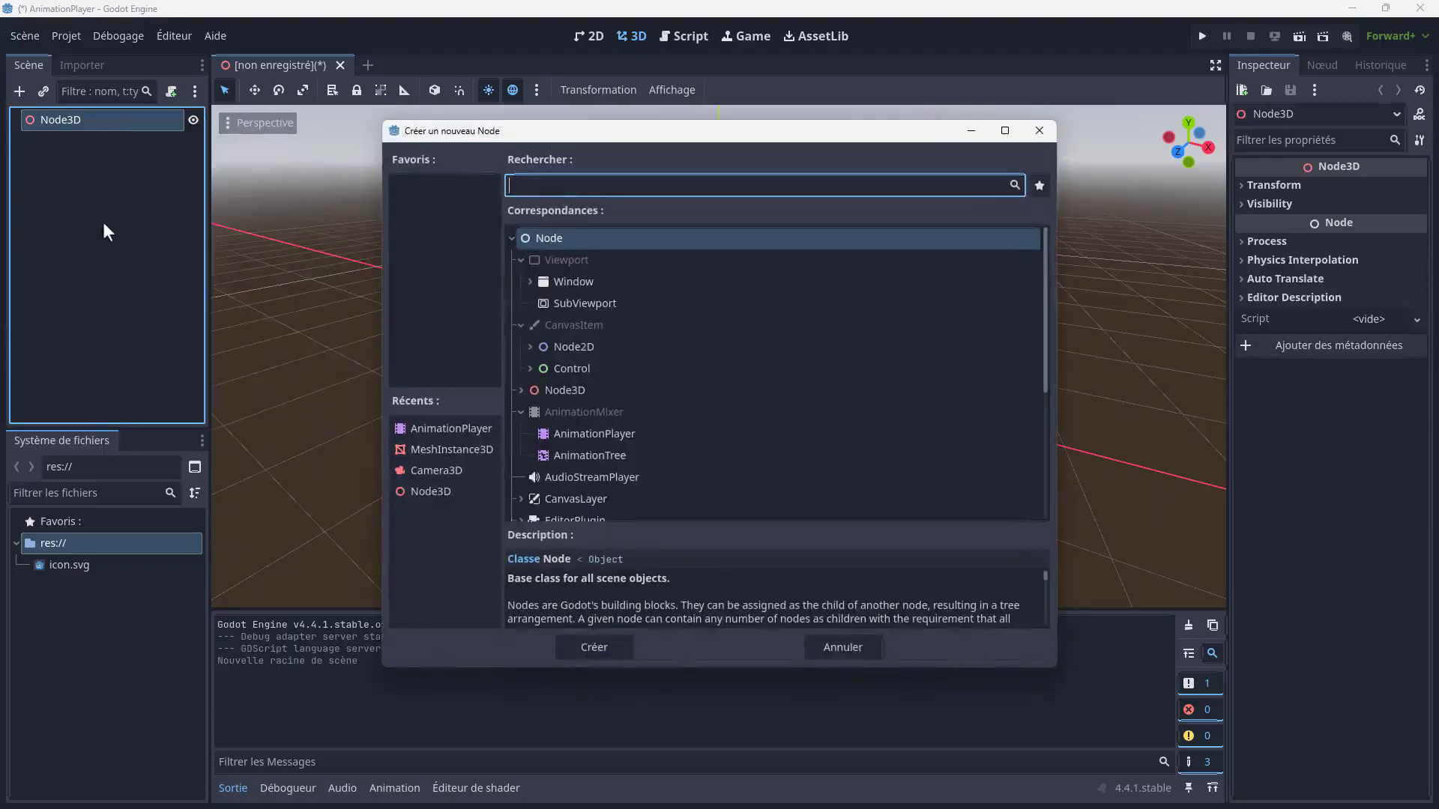
left_click(451, 450)
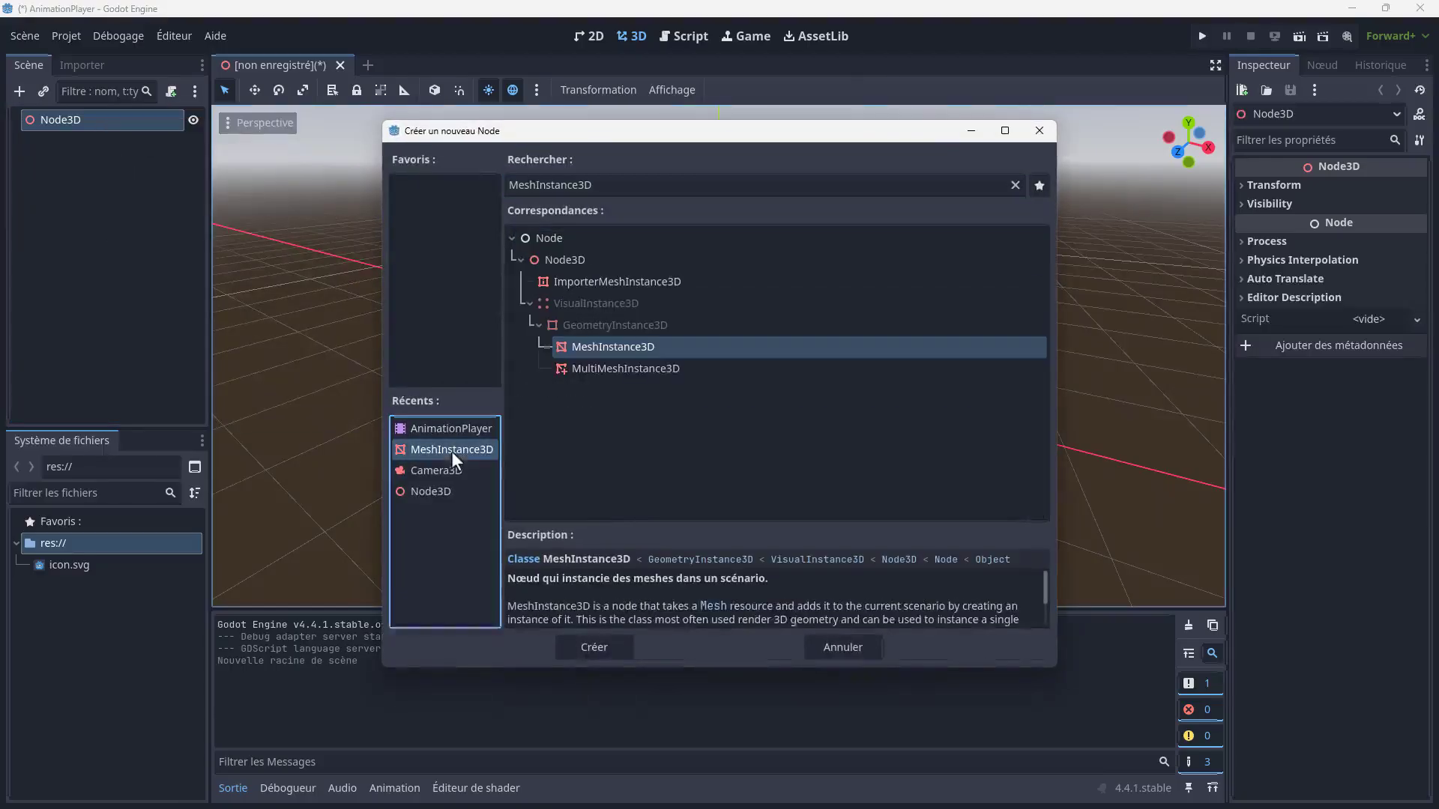
left_click(592, 648)
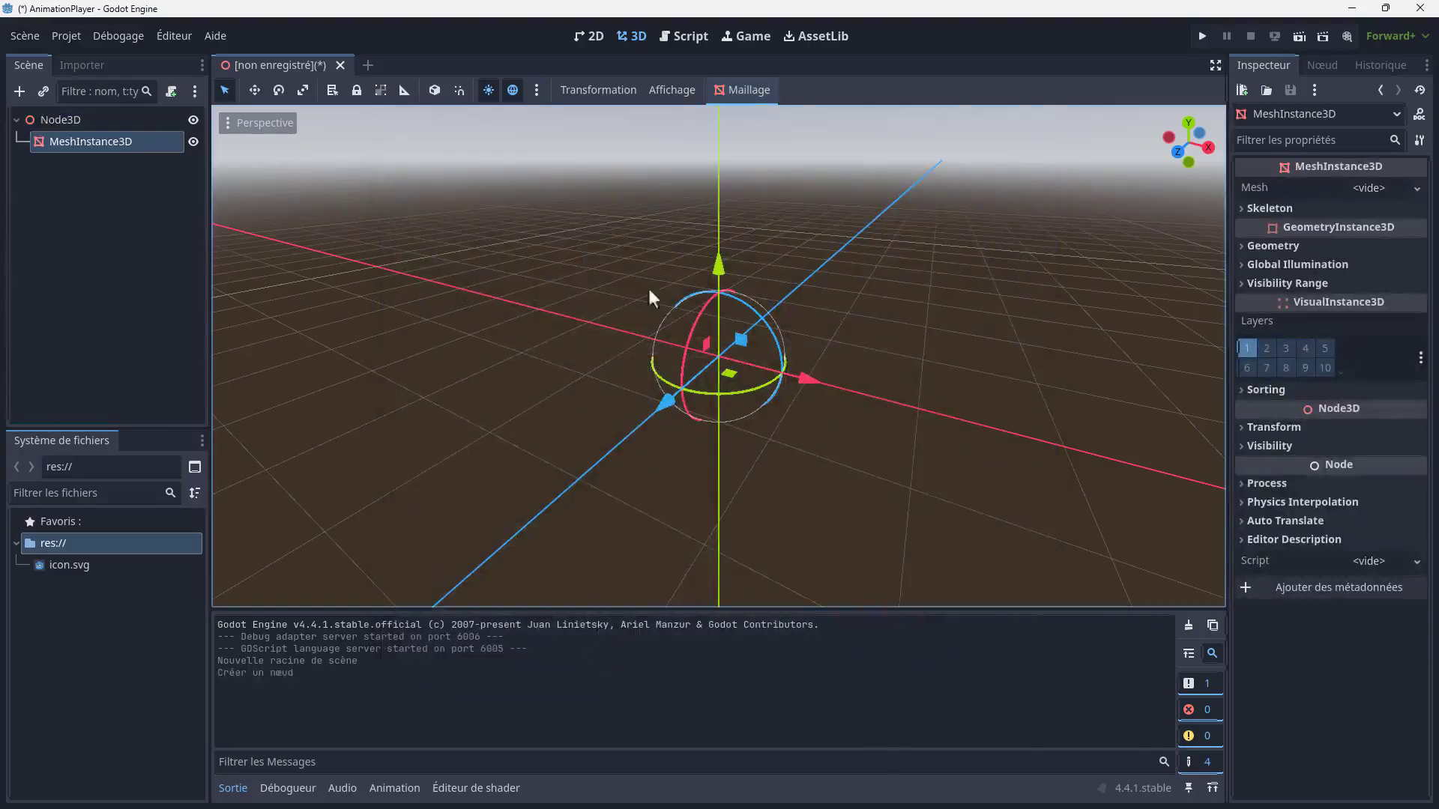
- Assign a new BoxMesh to the MeshInstance3D node's mesh property
left_click(1416, 188)
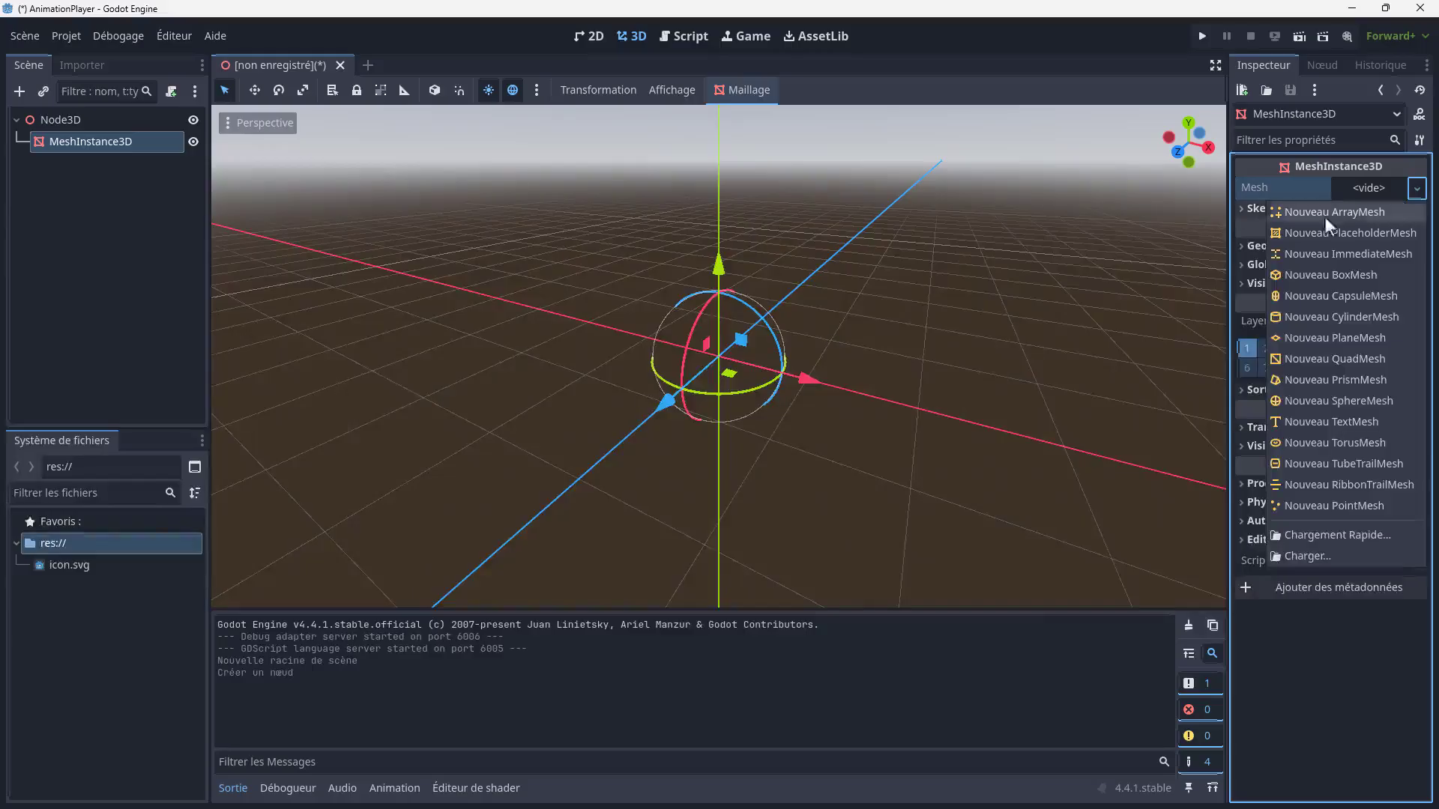
left_click(1356, 279)
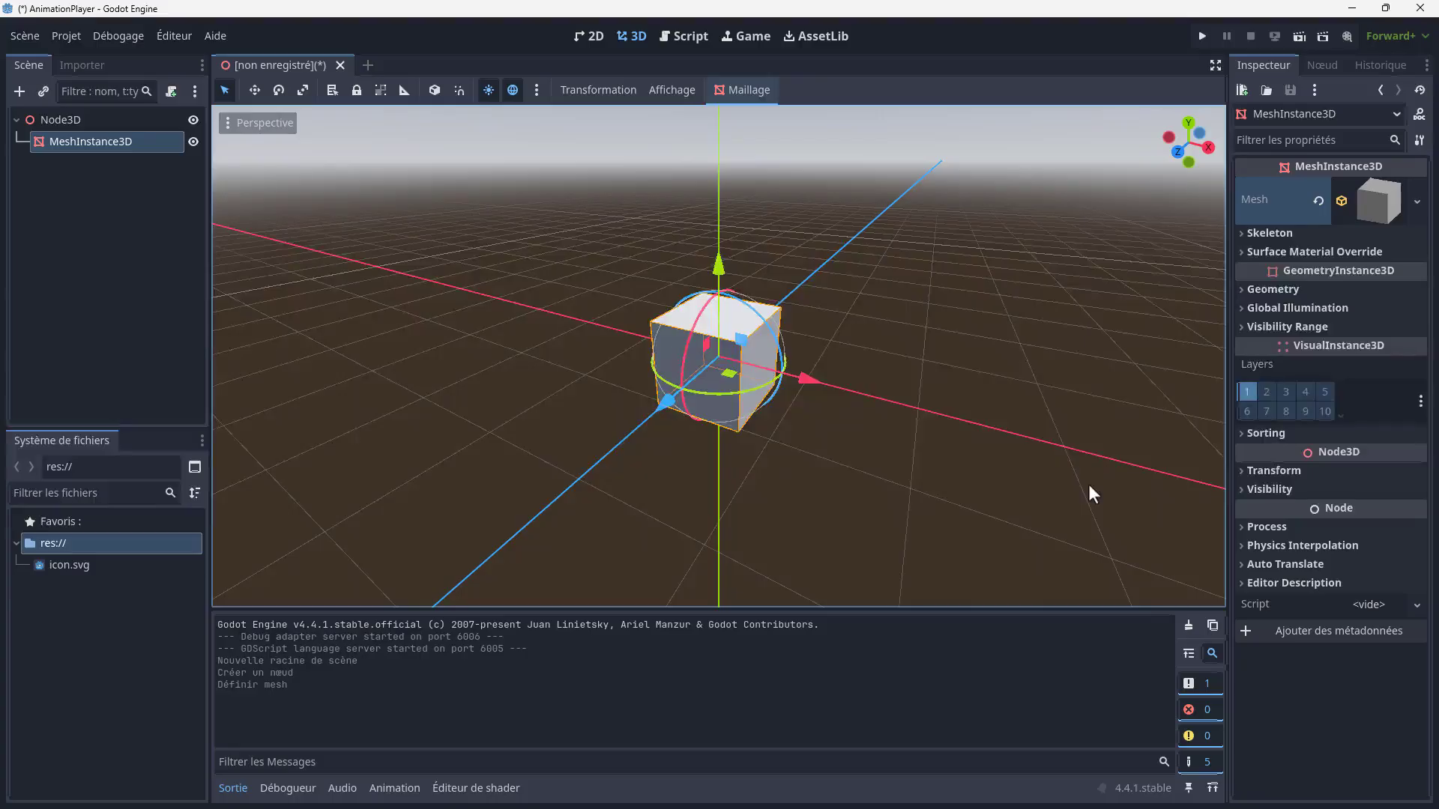
- Add an AnimationPlayer node as a child of MeshInstance3D
left_click(76, 119)
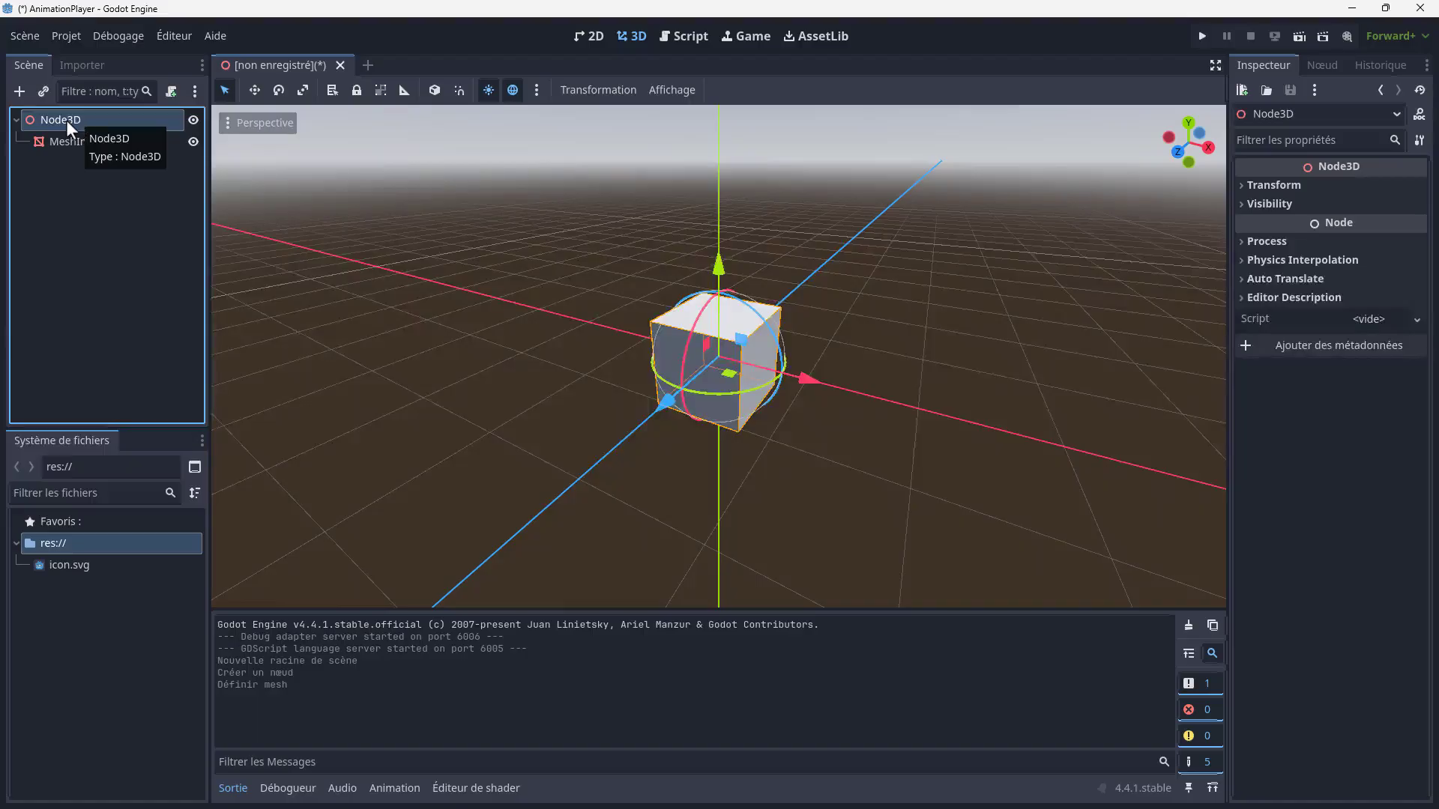
left_click(72, 141)
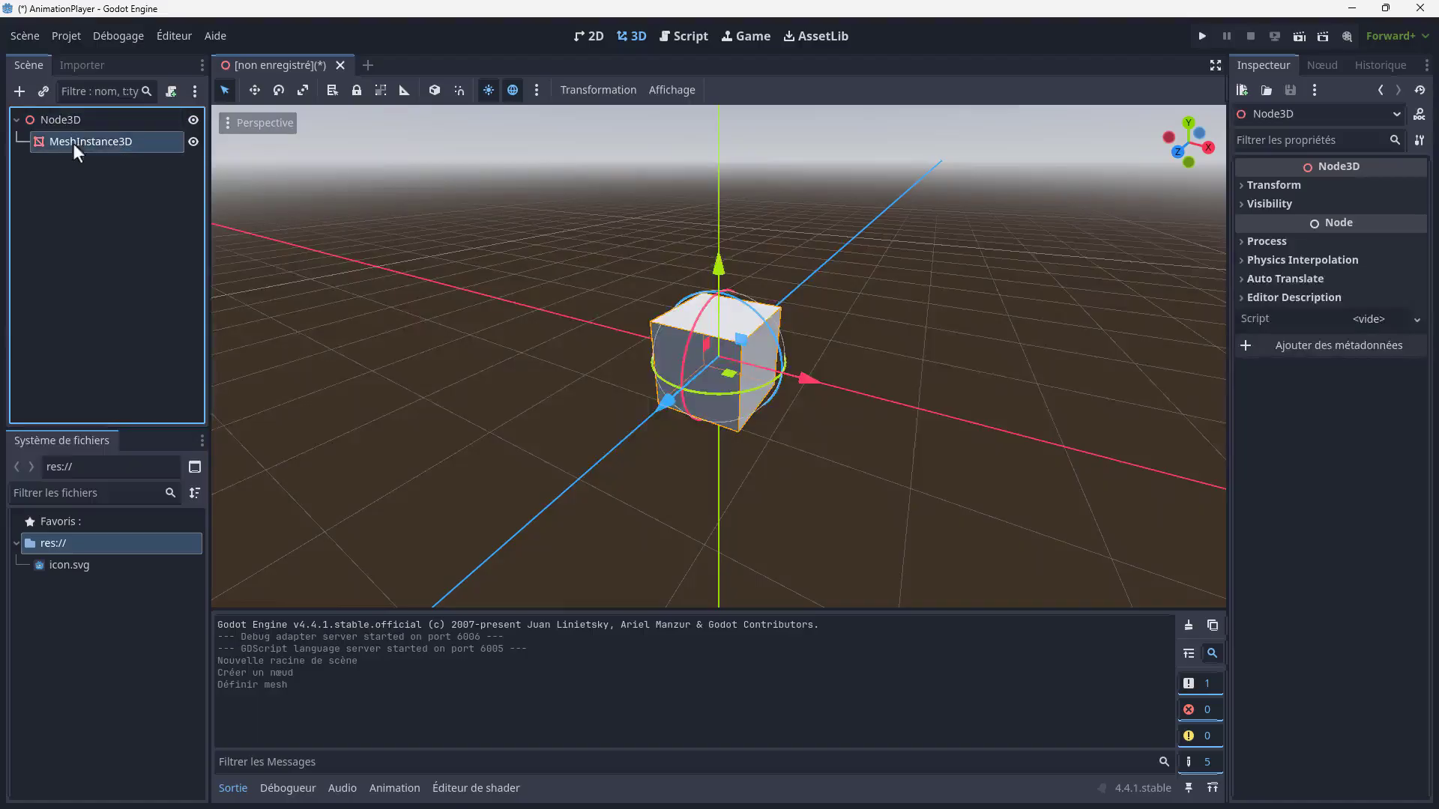
right_click(112, 147)
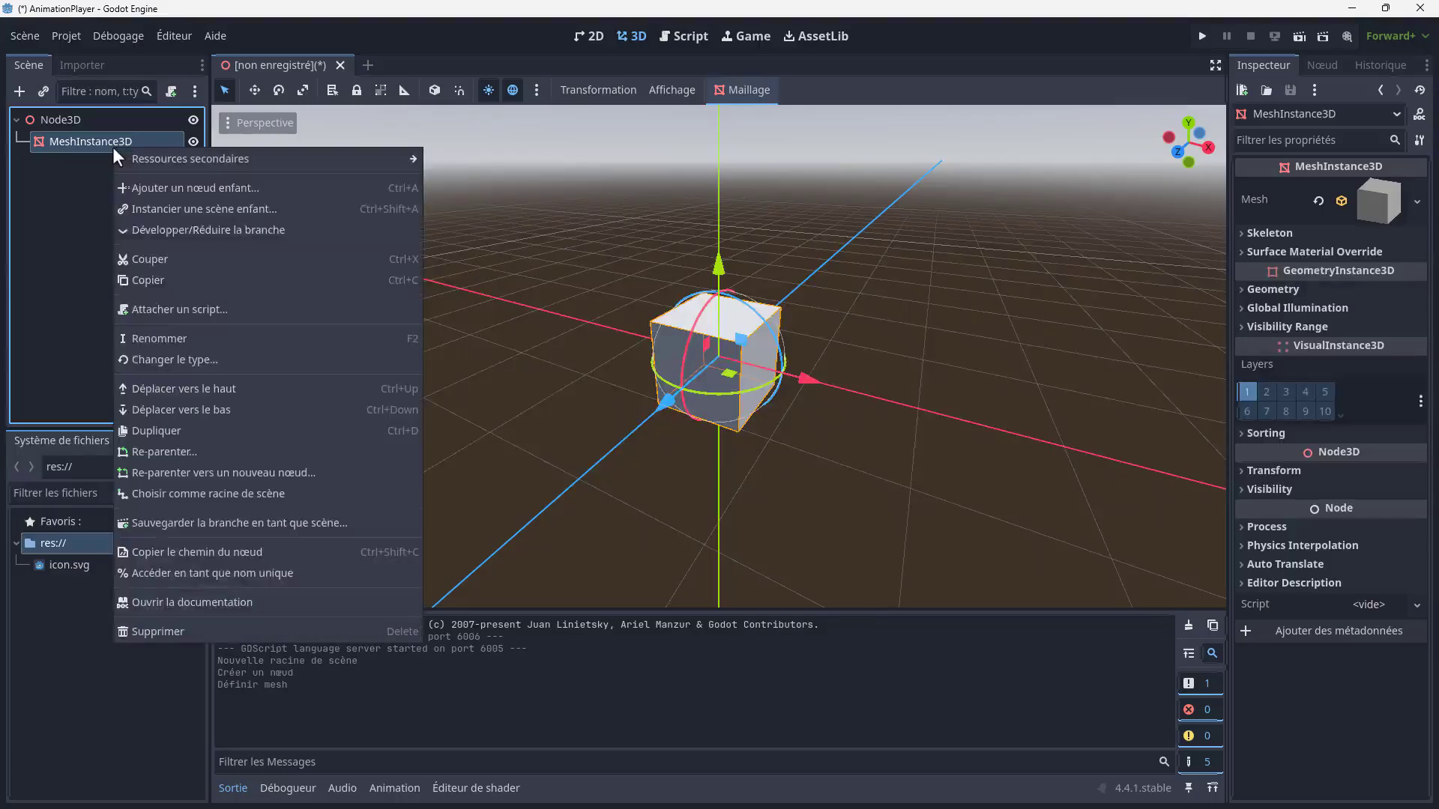
left_click(153, 188)
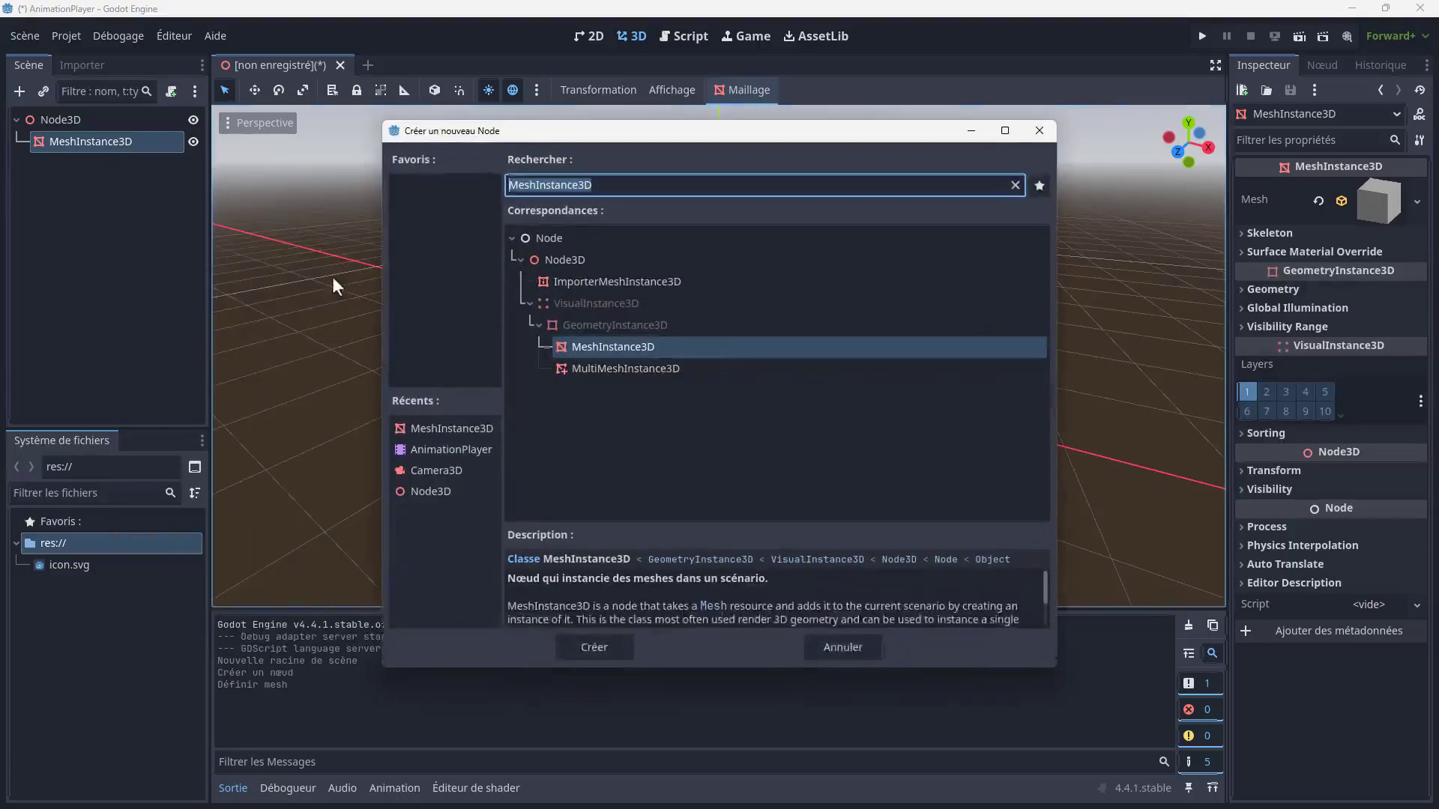
left_click(472, 450)
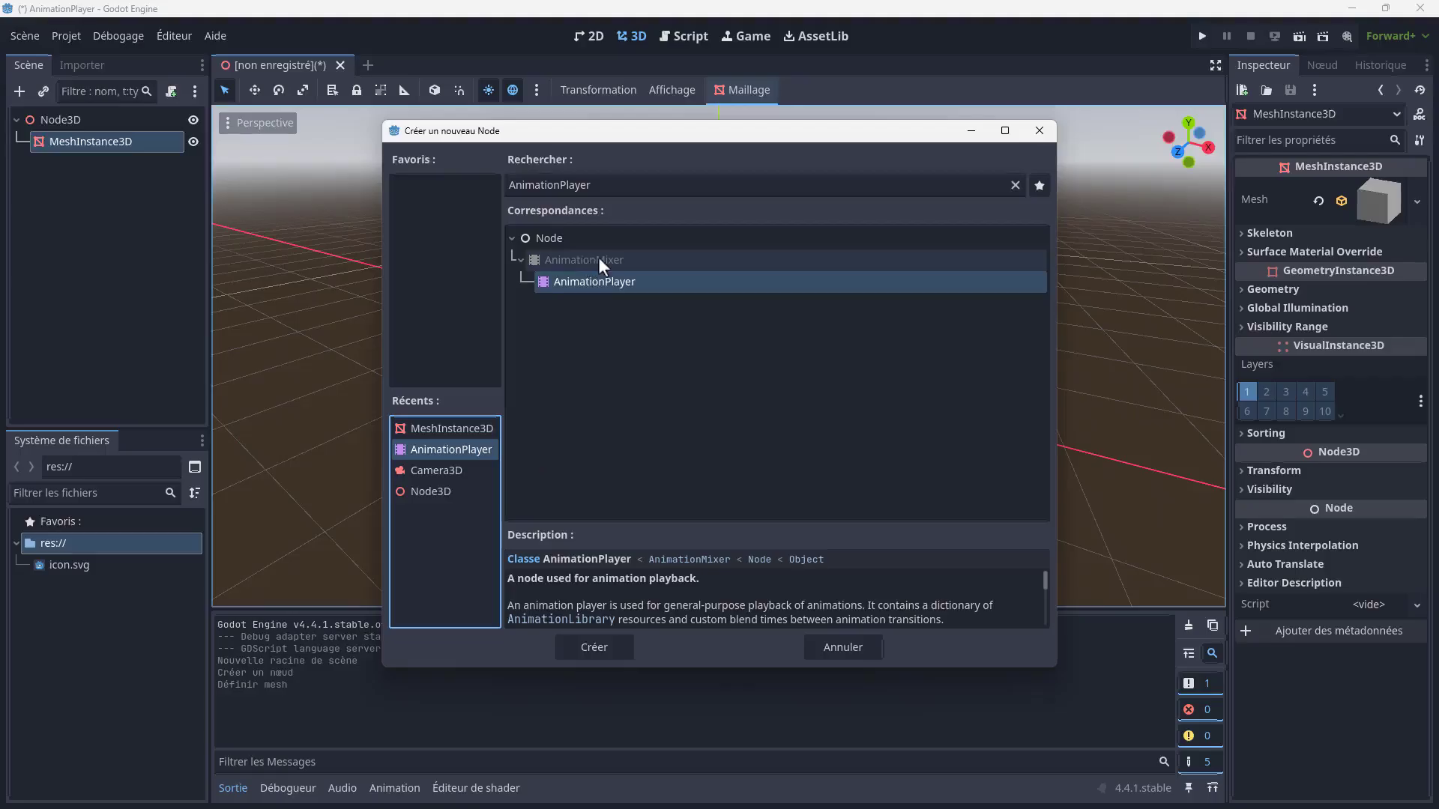
left_click(594, 646)
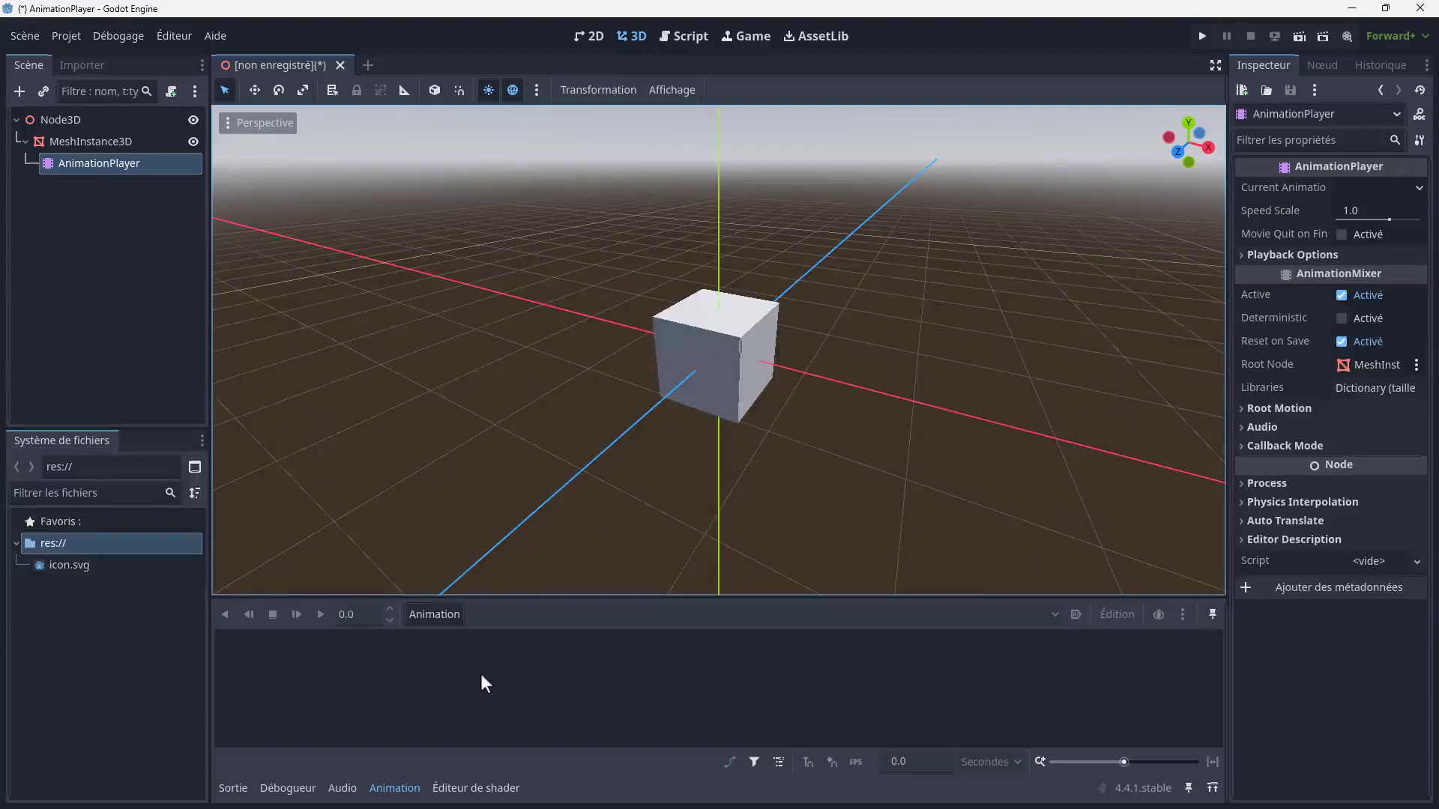
- Create a new animation named mon_animation in the AnimationPlayer
left_click(233, 787)
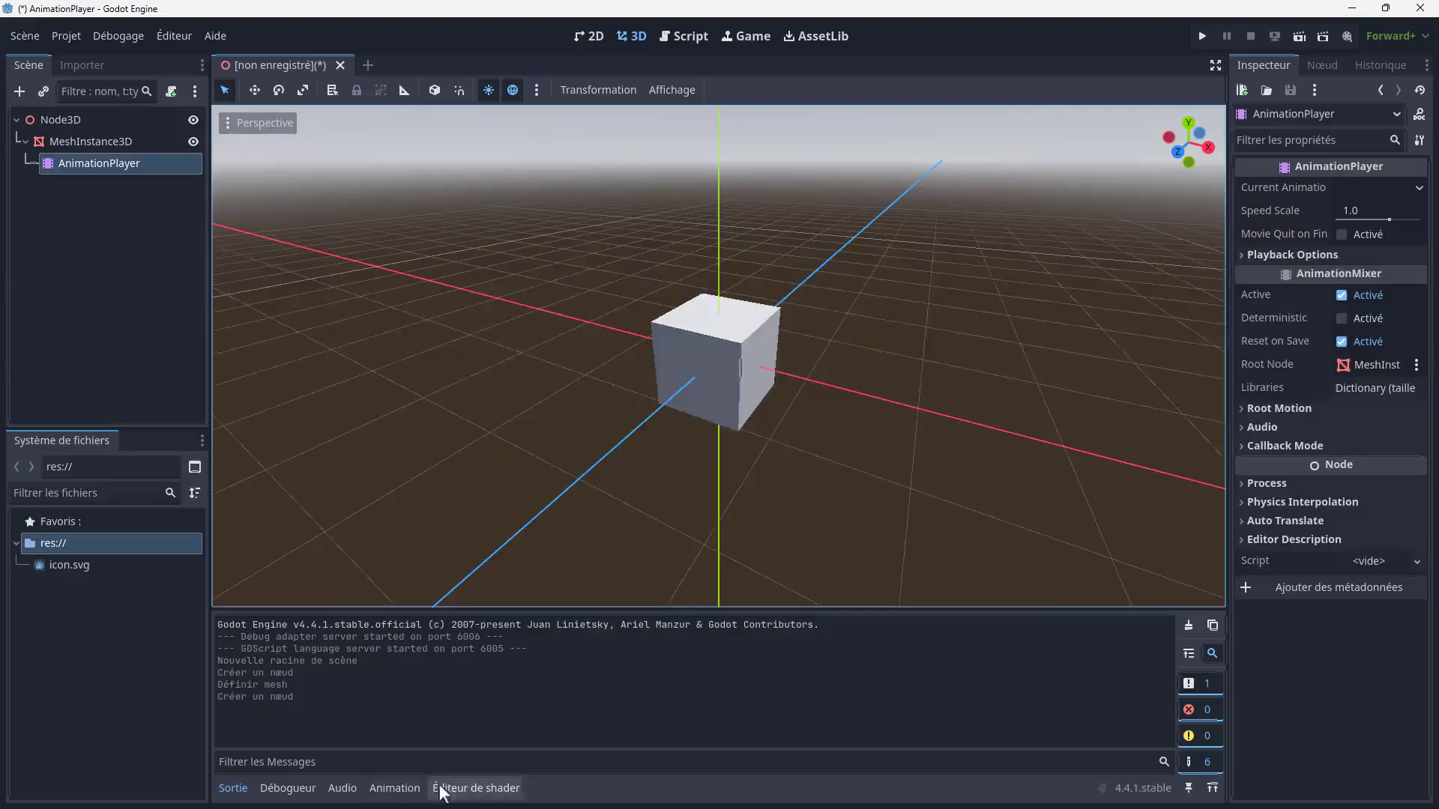
left_click(388, 789)
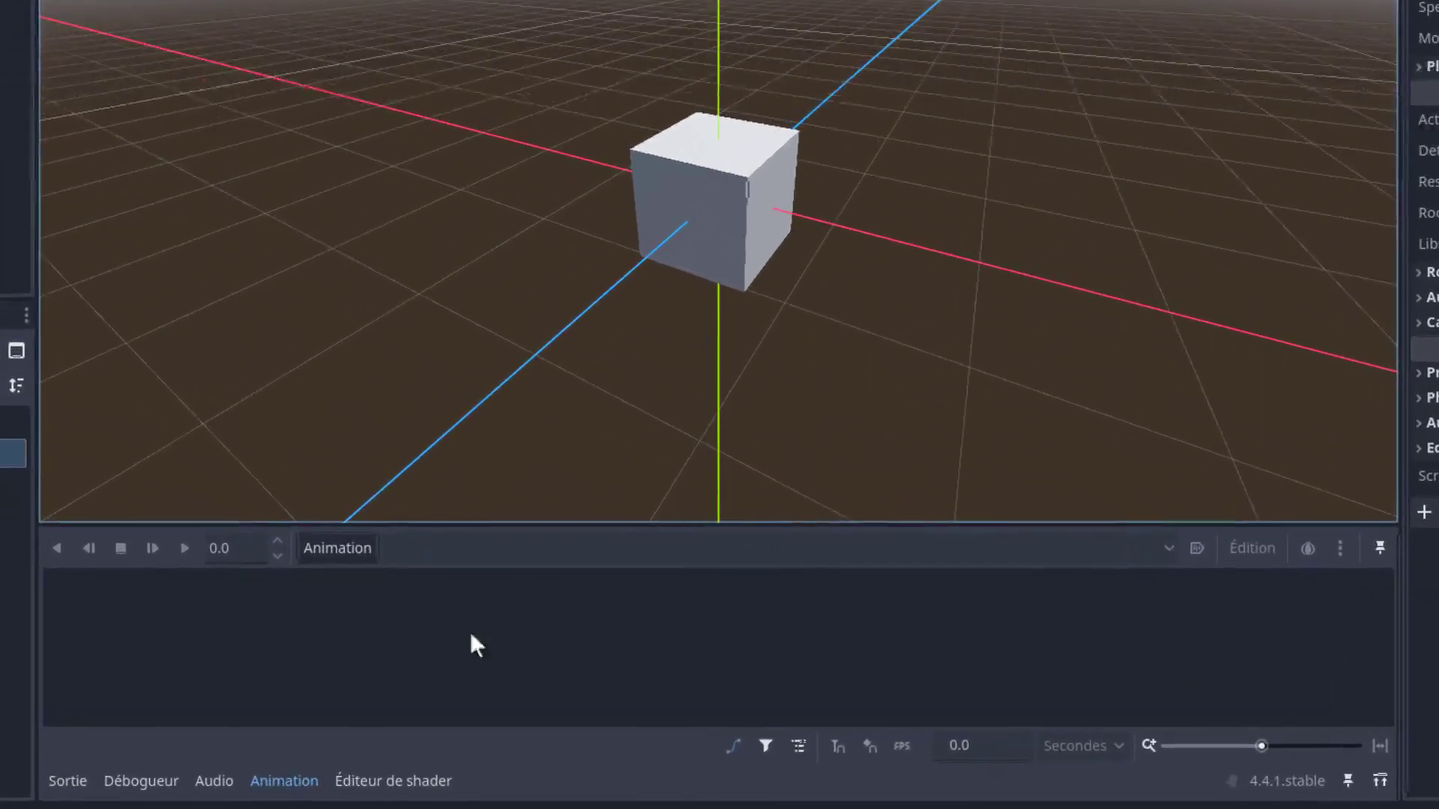
left_click(343, 554)
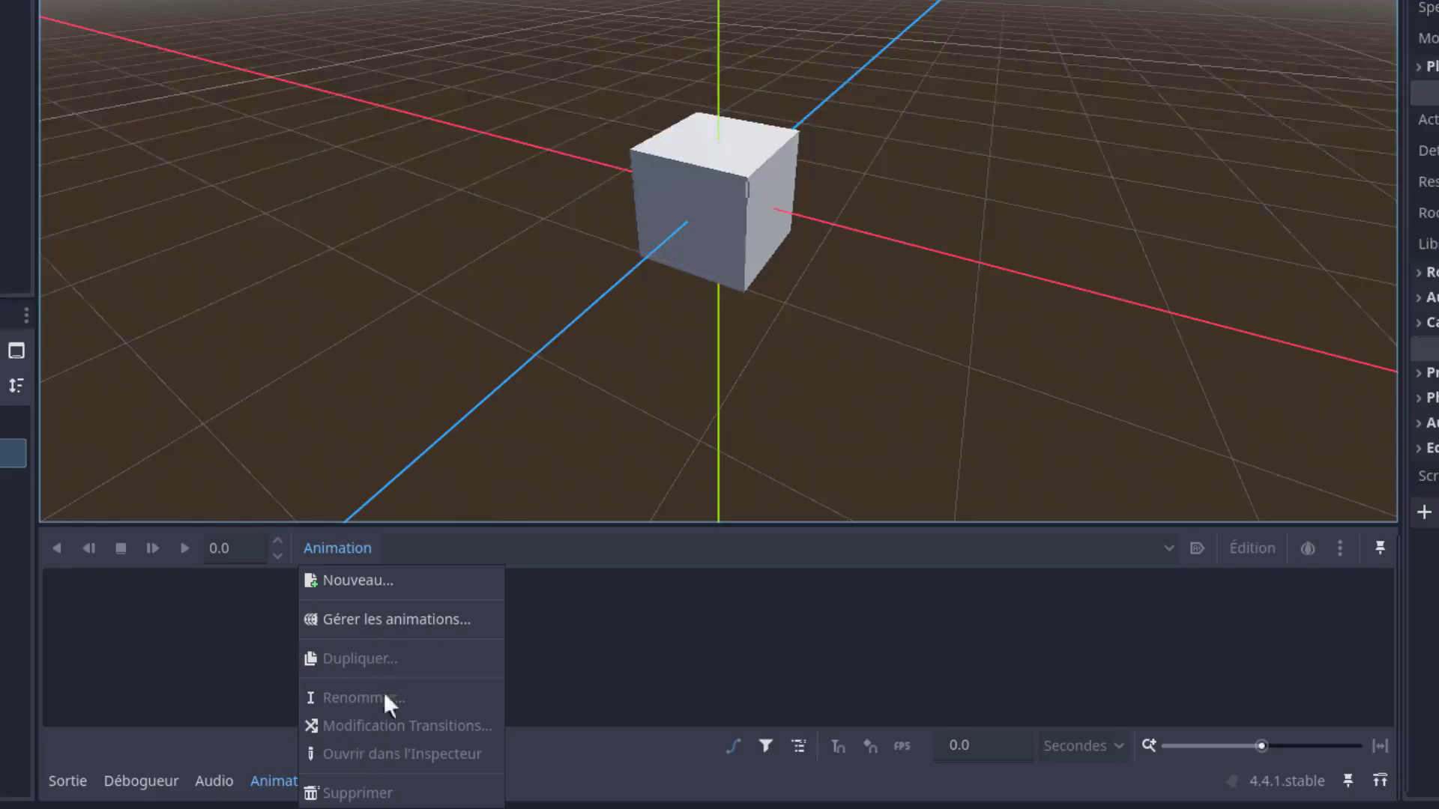
left_click(361, 587)
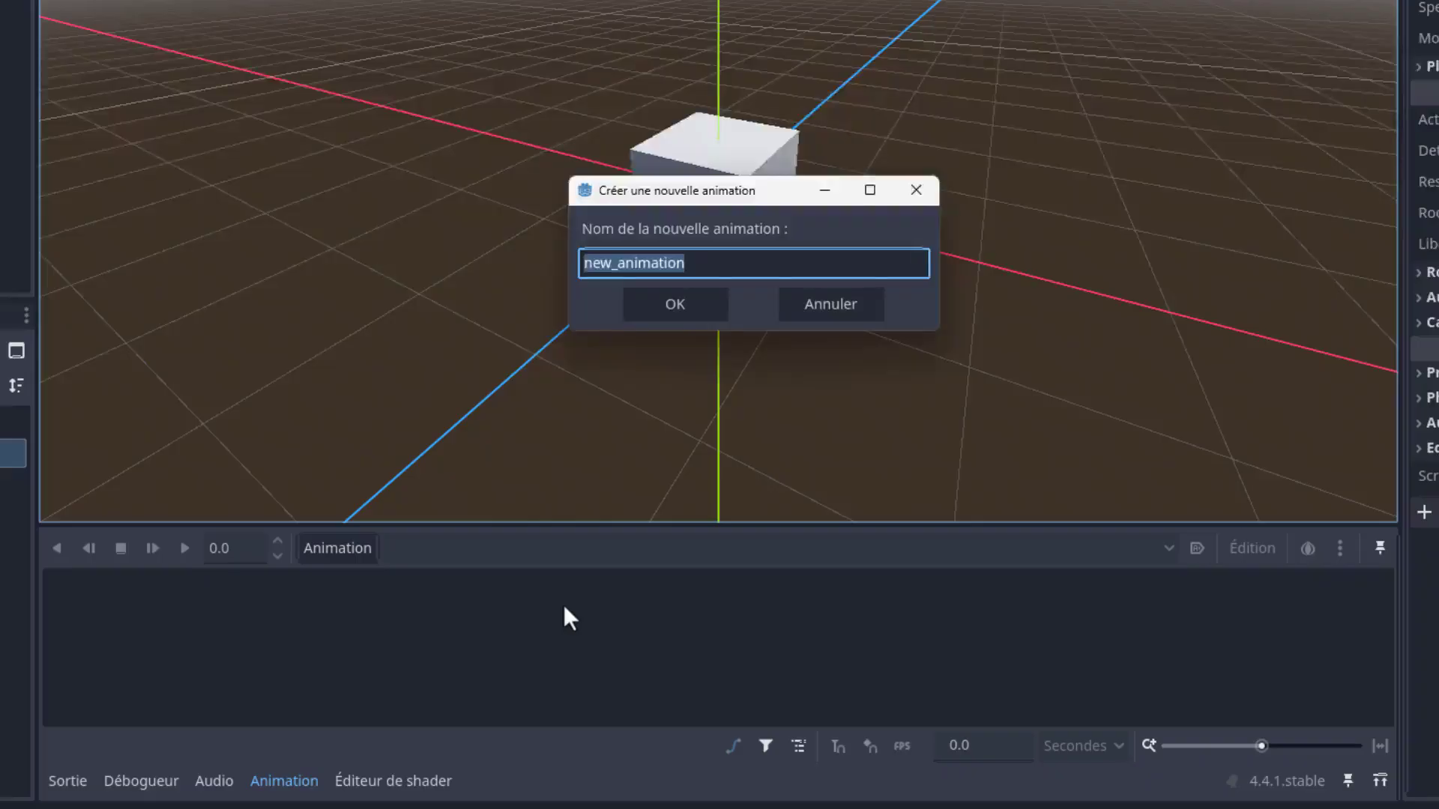
type("mon_an")
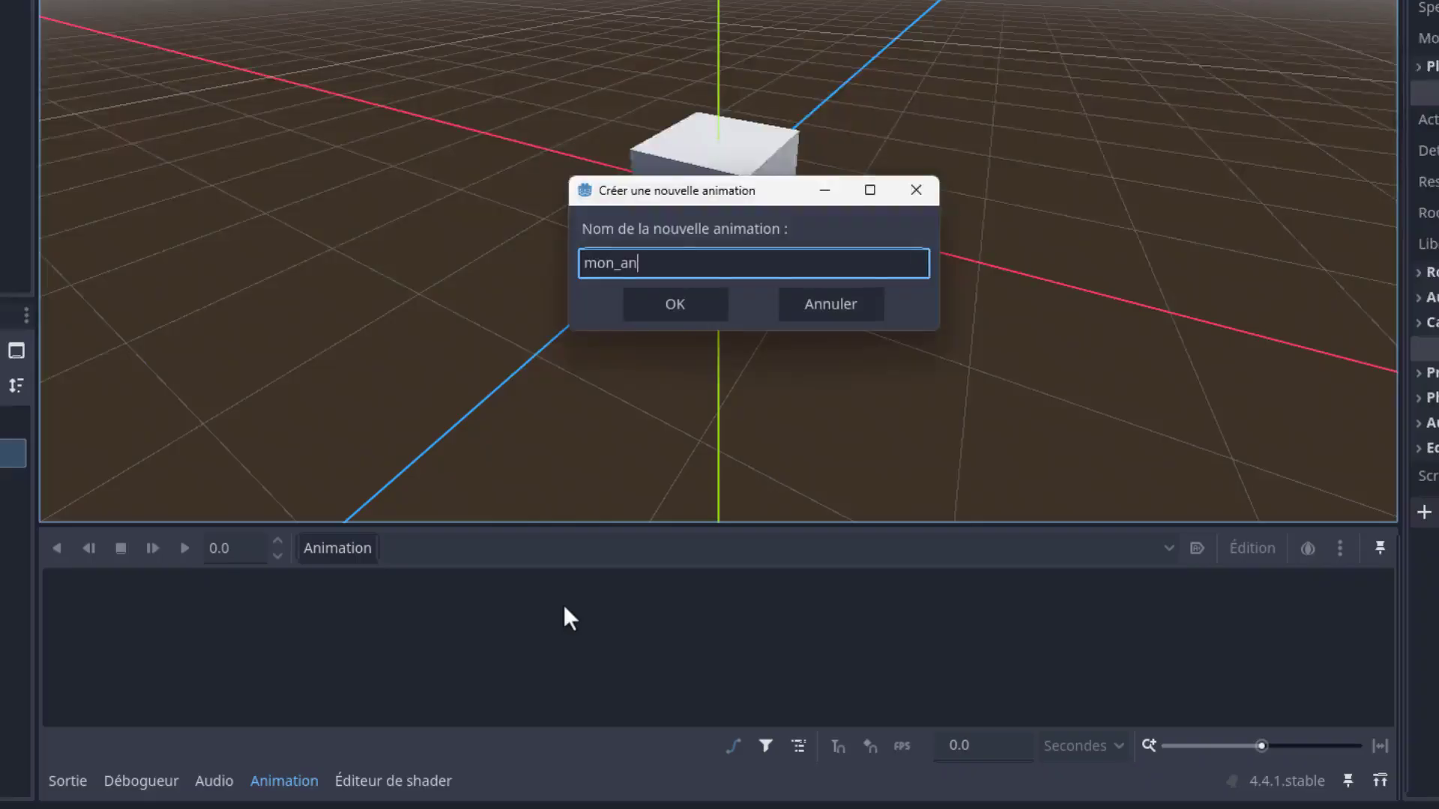
type("imation")
left_click(682, 314)
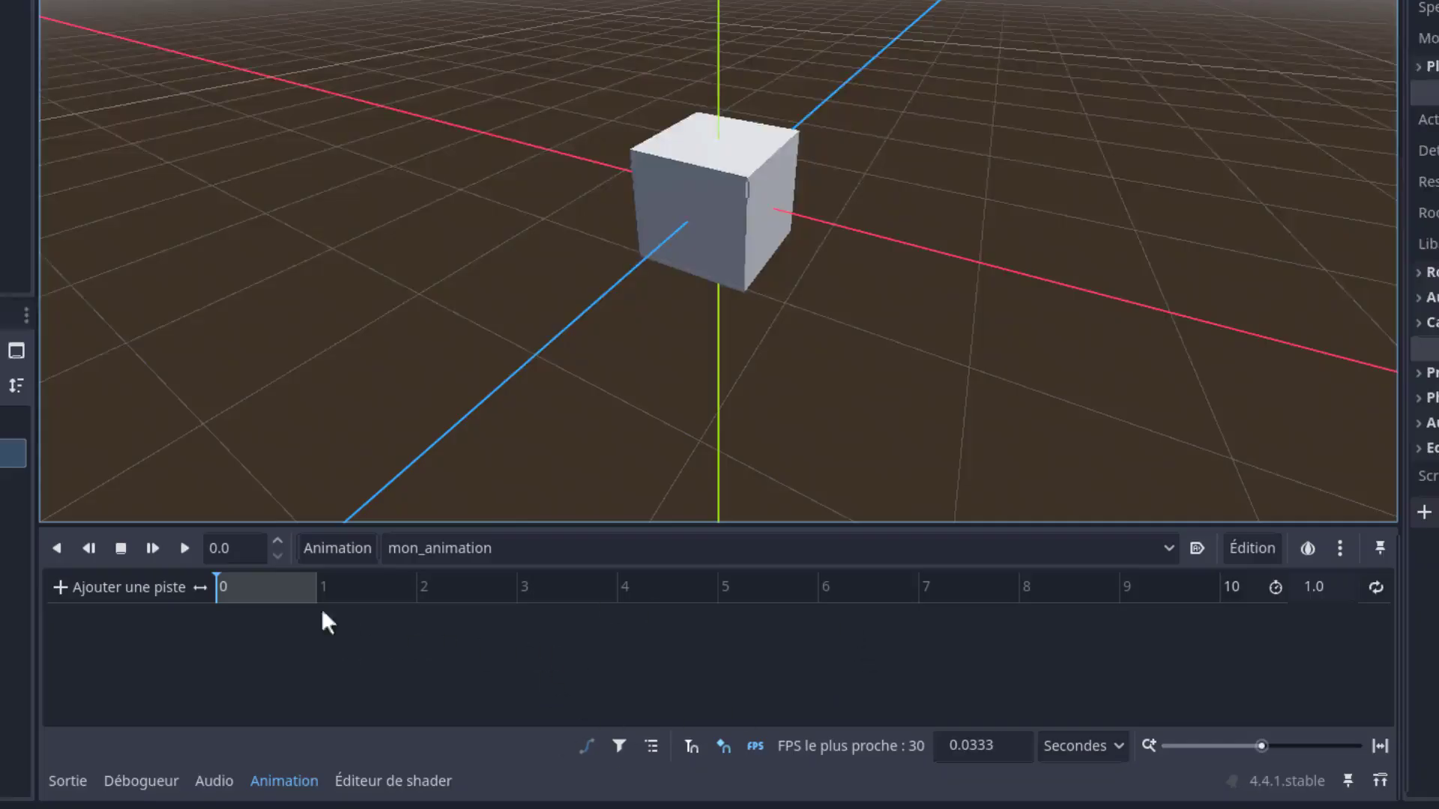
- Set the length of mon_animation to 3 seconds
left_click_drag(218, 580, 377, 583)
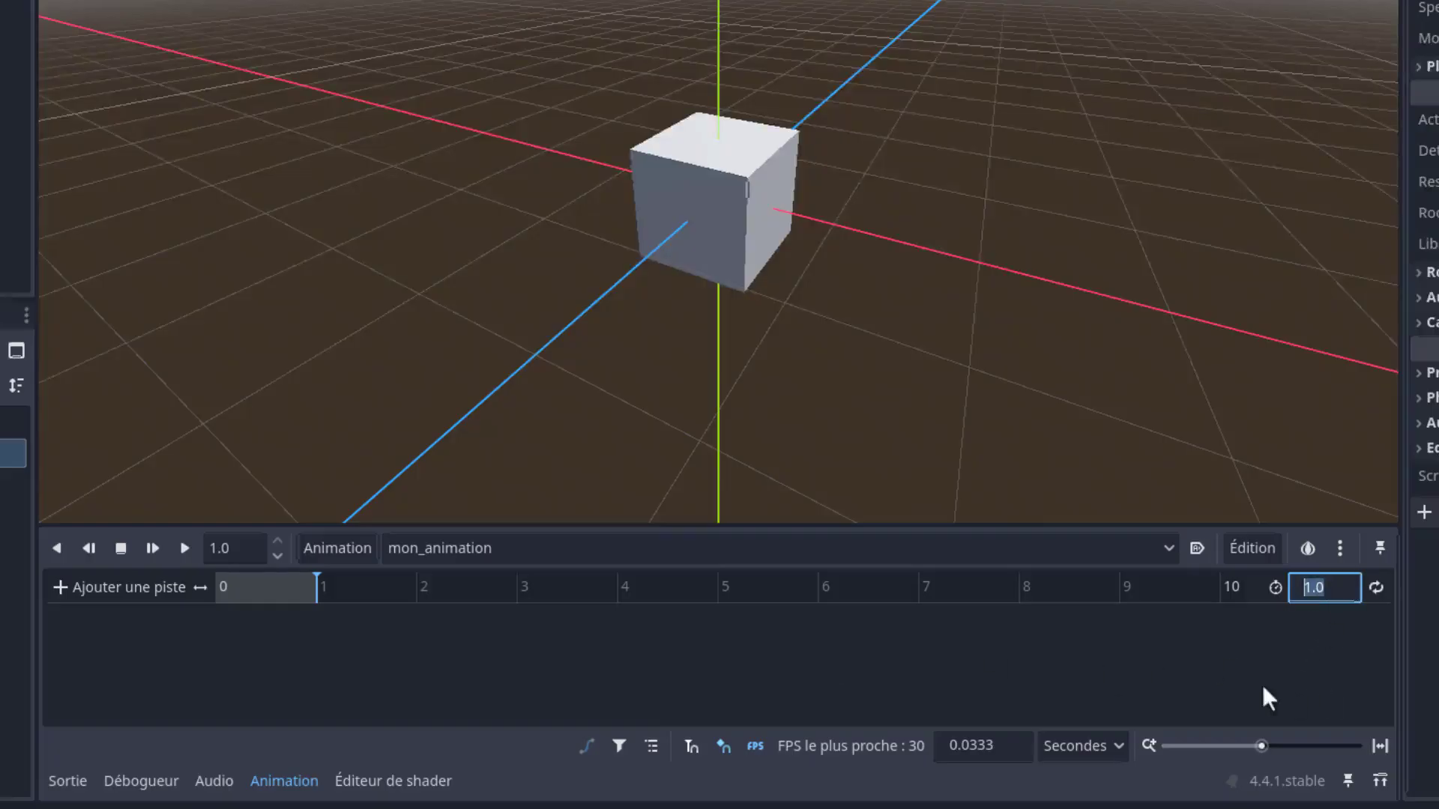
type("3")
key("Return")
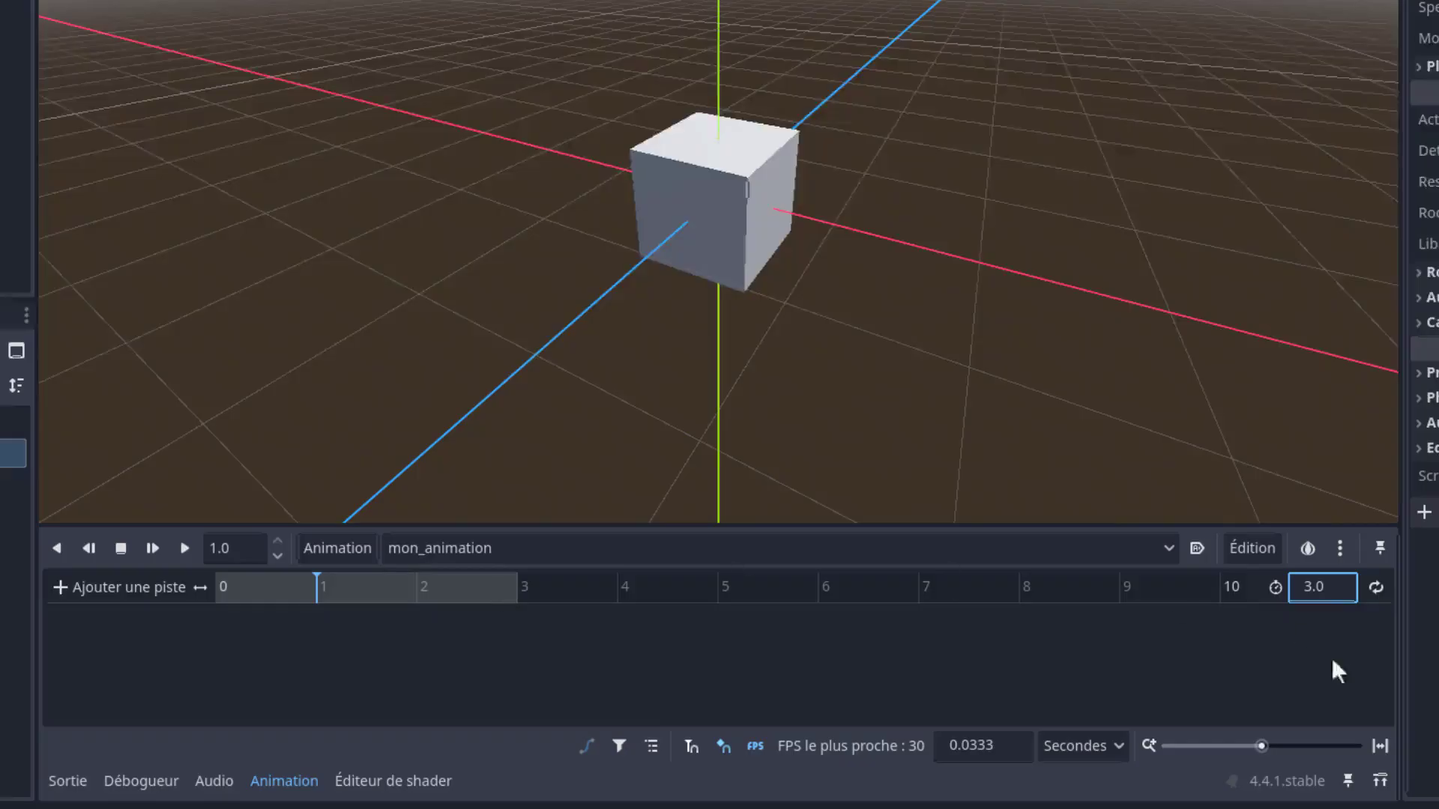
- Switch the animation timeline's unit to IPS and back to Secondes
left_click(1115, 742)
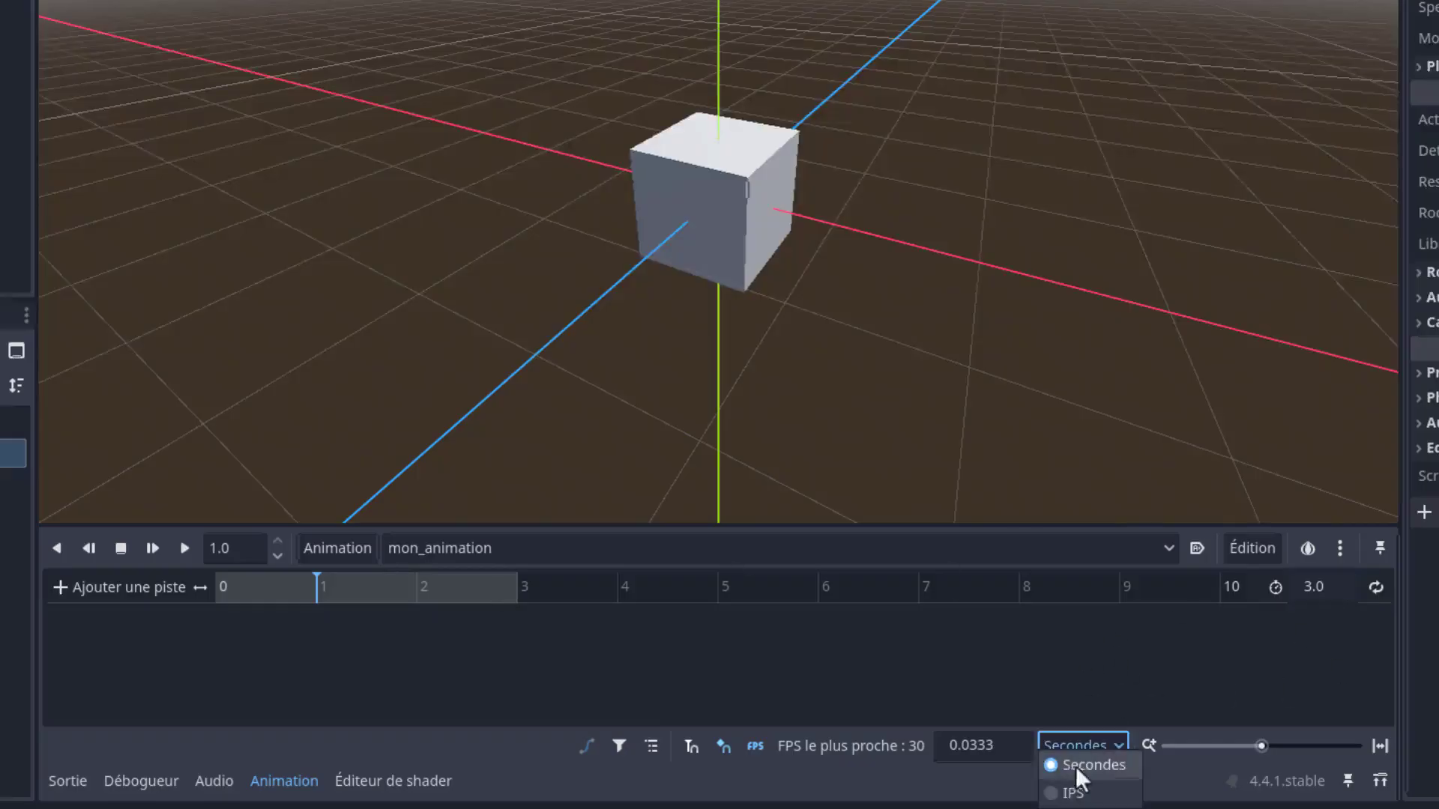
left_click(1073, 793)
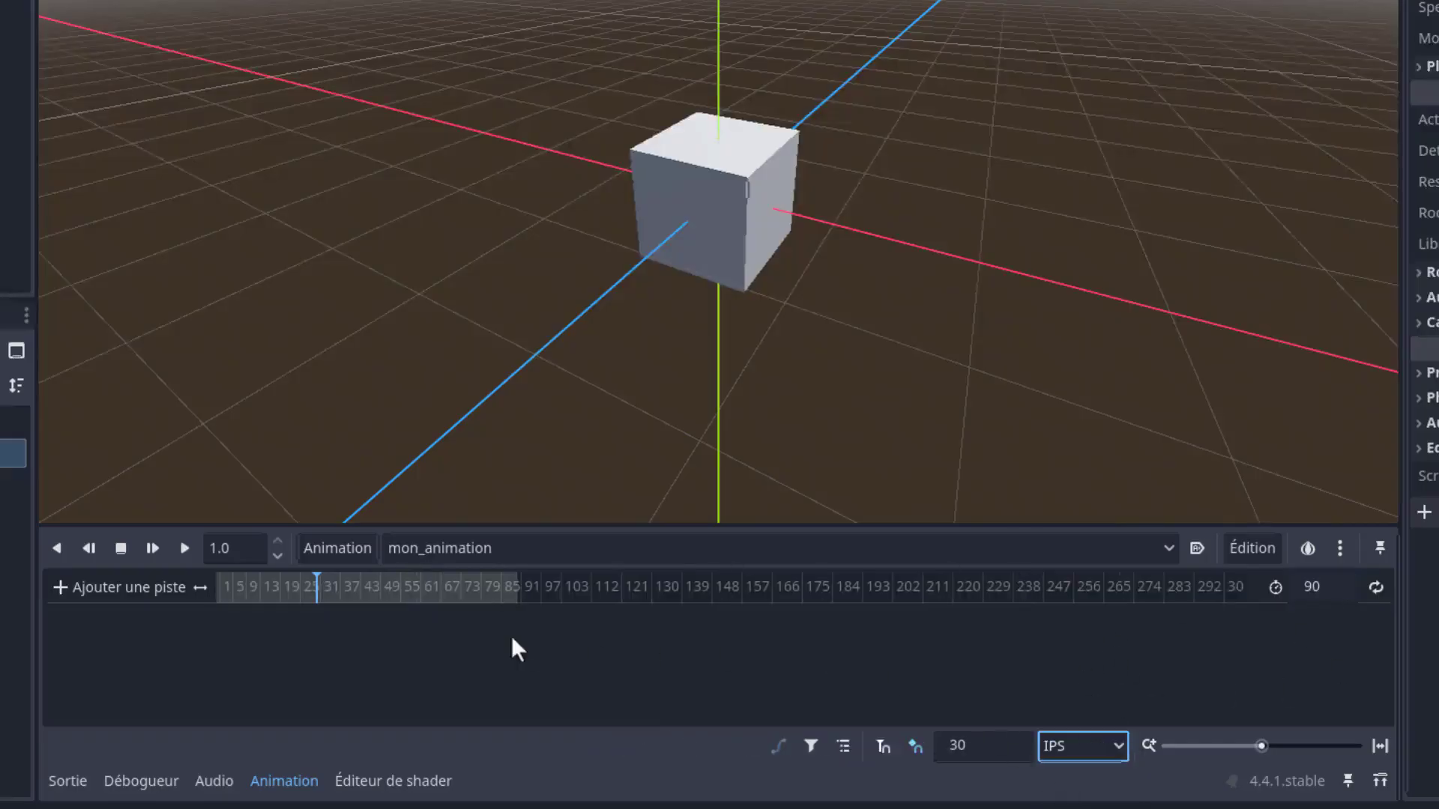
left_click(1079, 743)
left_click(1068, 766)
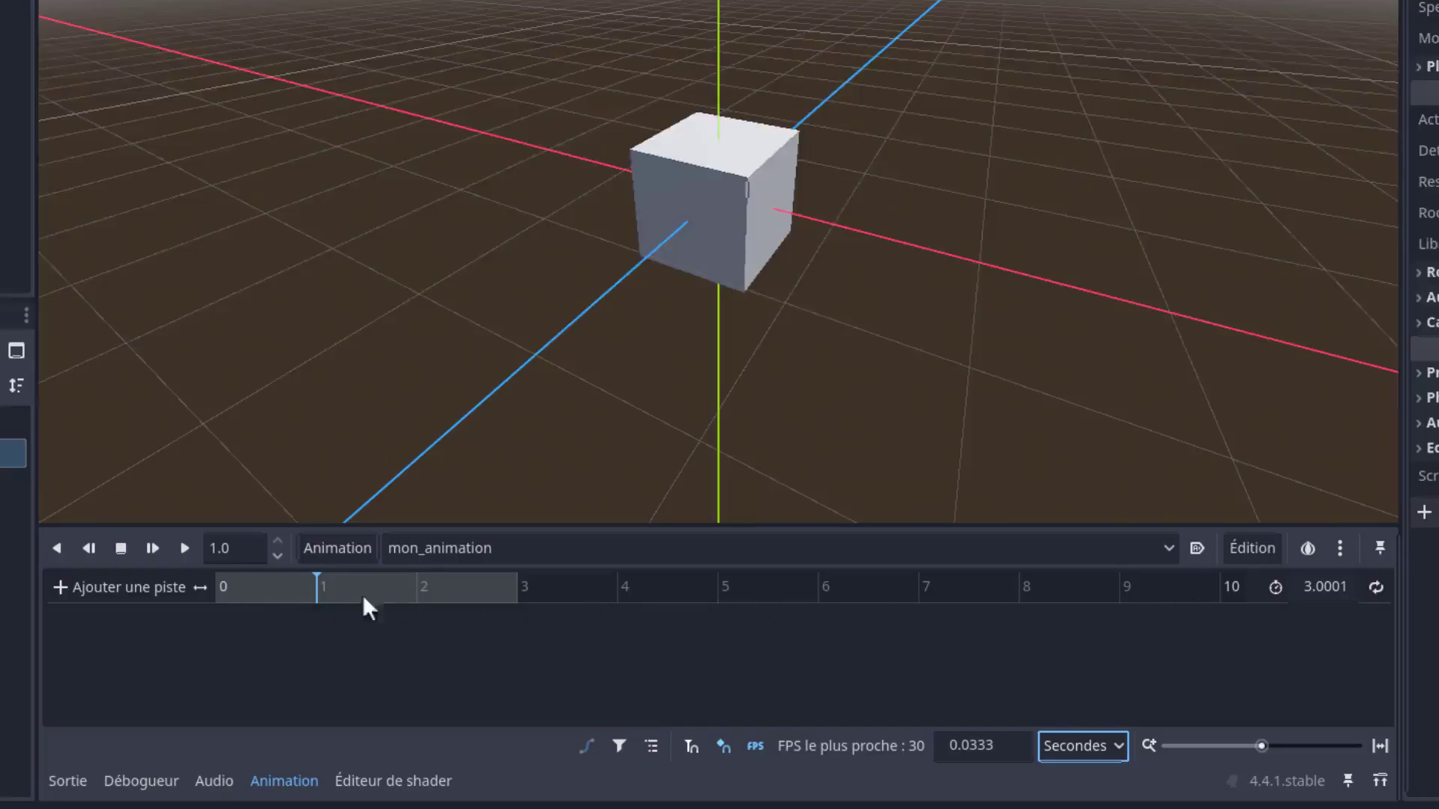
- Play mon_animation from the start and fit its full duration to the timeline's width
left_click_drag(313, 588, 215, 588)
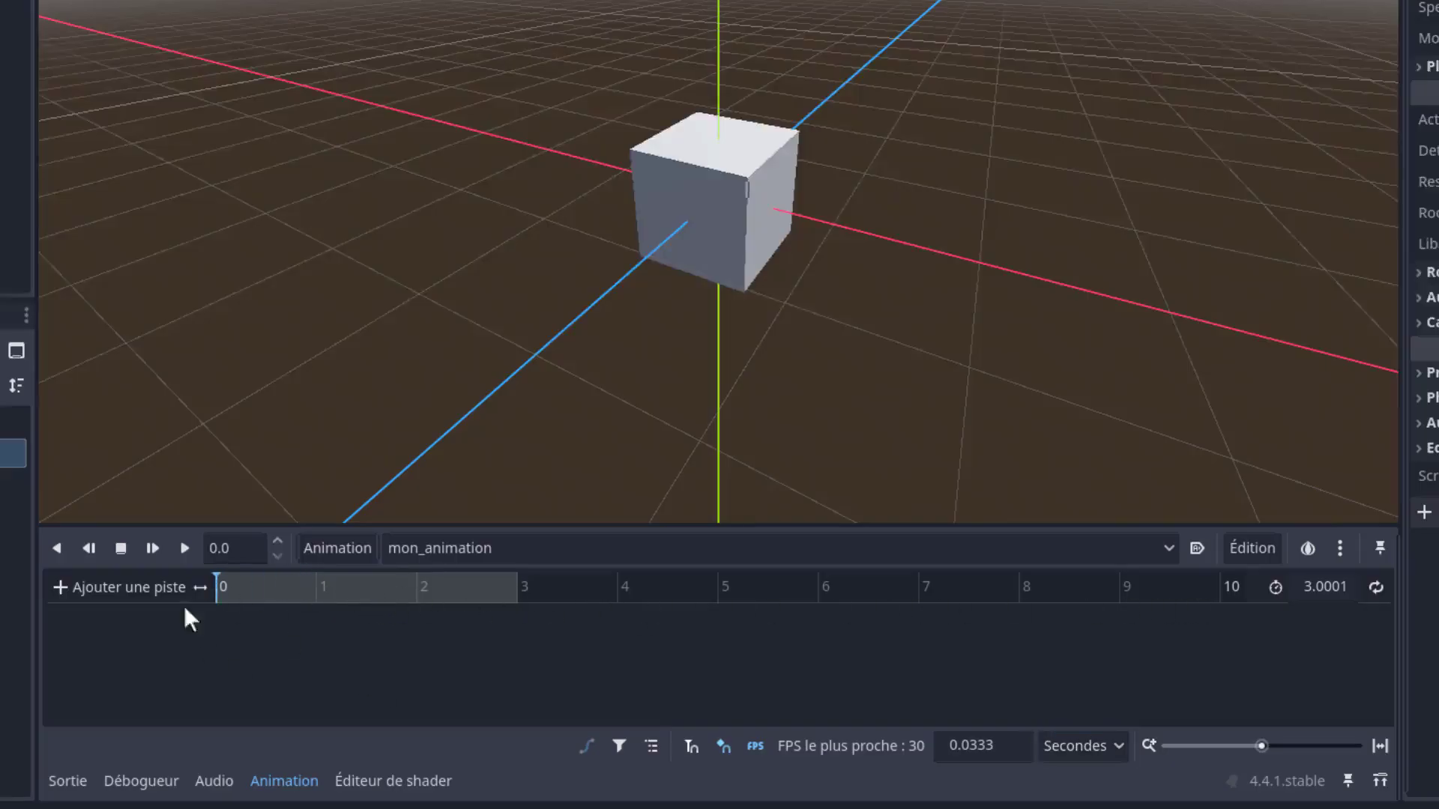
left_click(184, 549)
mouse_move(1262, 744)
left_mouse_down()
mouse_move(1279, 745)
mouse_move(1262, 745)
left_mouse_up()
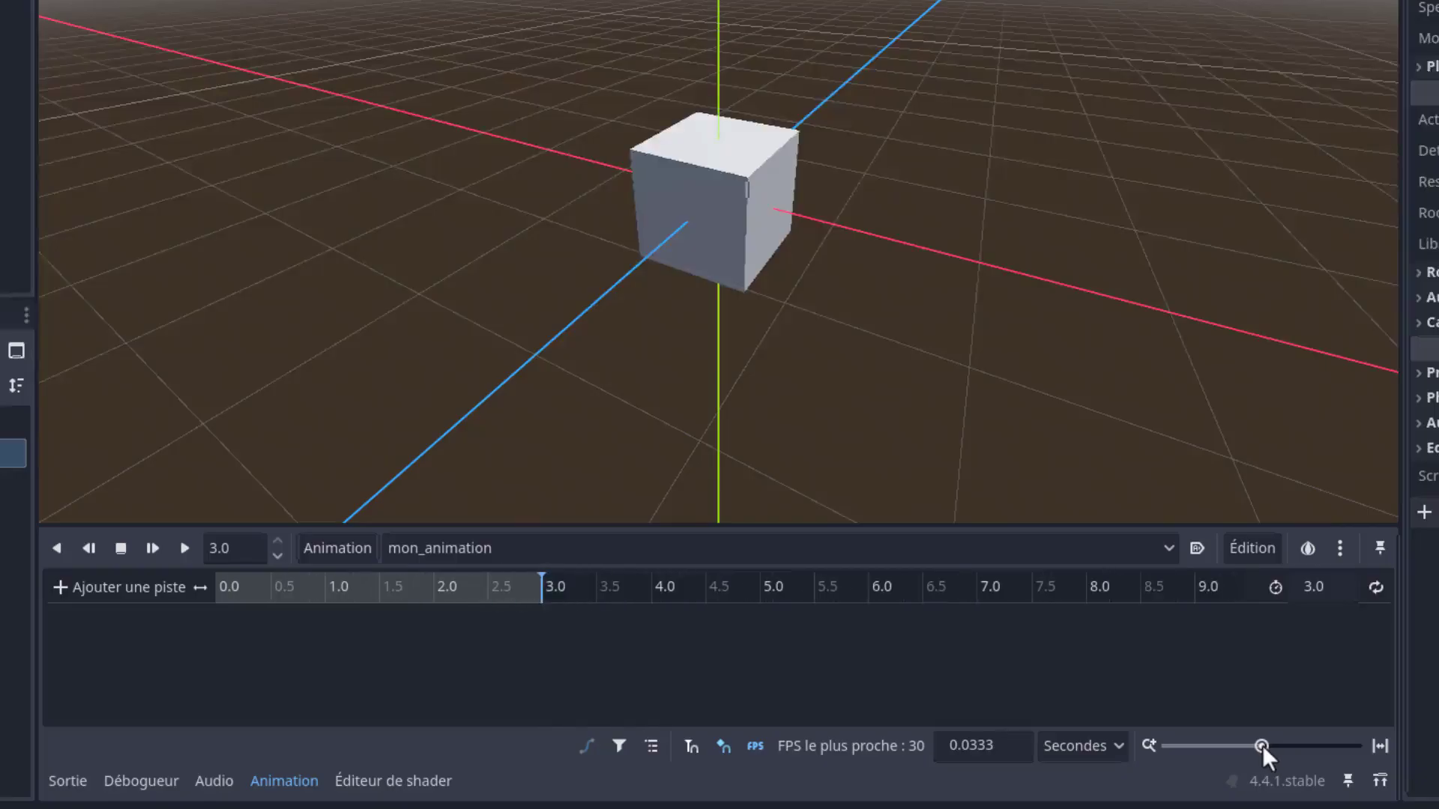
left_click(1379, 746)
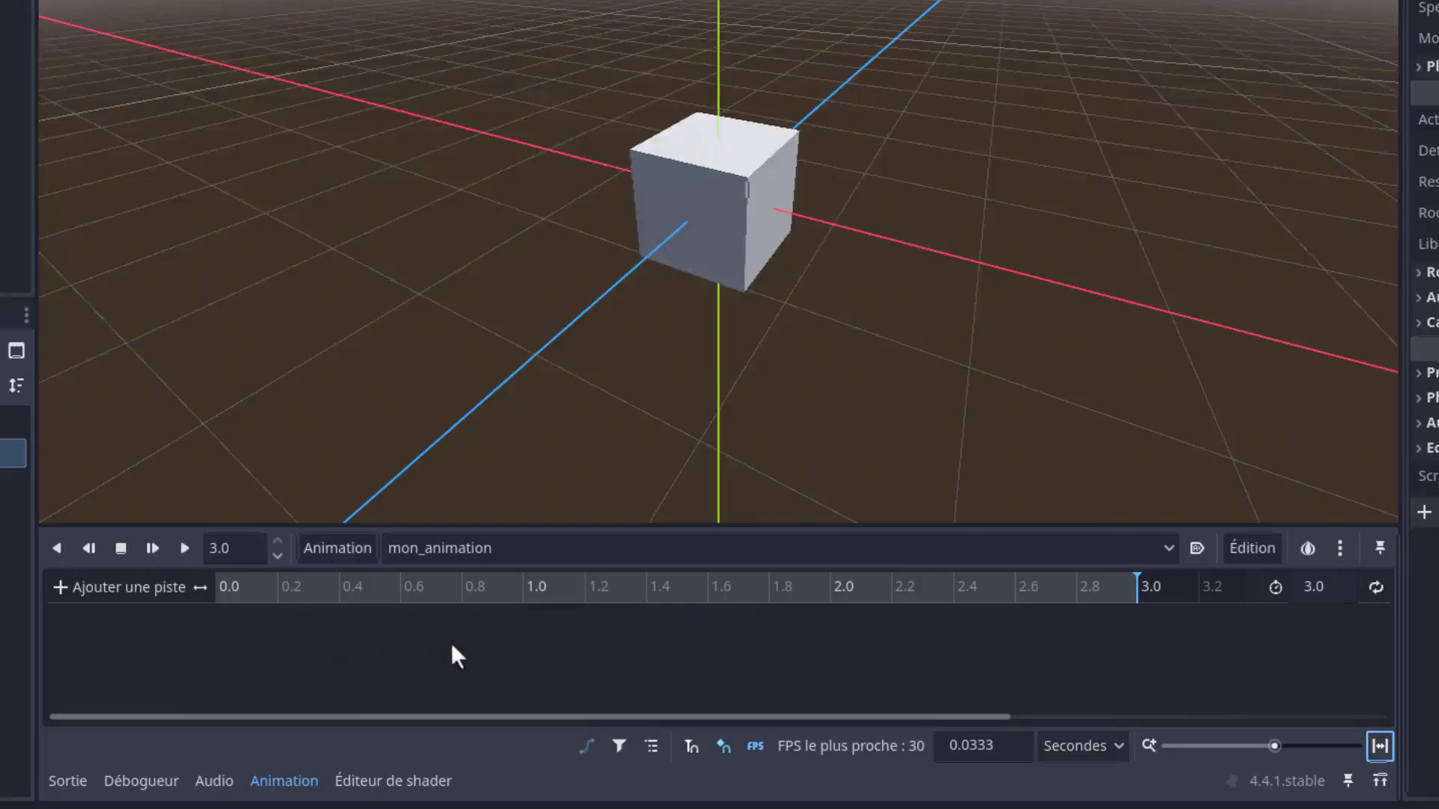
- Add a 3D position track targeting MeshInstance3D and place the playhead at 0.0 seconds
left_click_drag(273, 582, 218, 588)
left_click(166, 591)
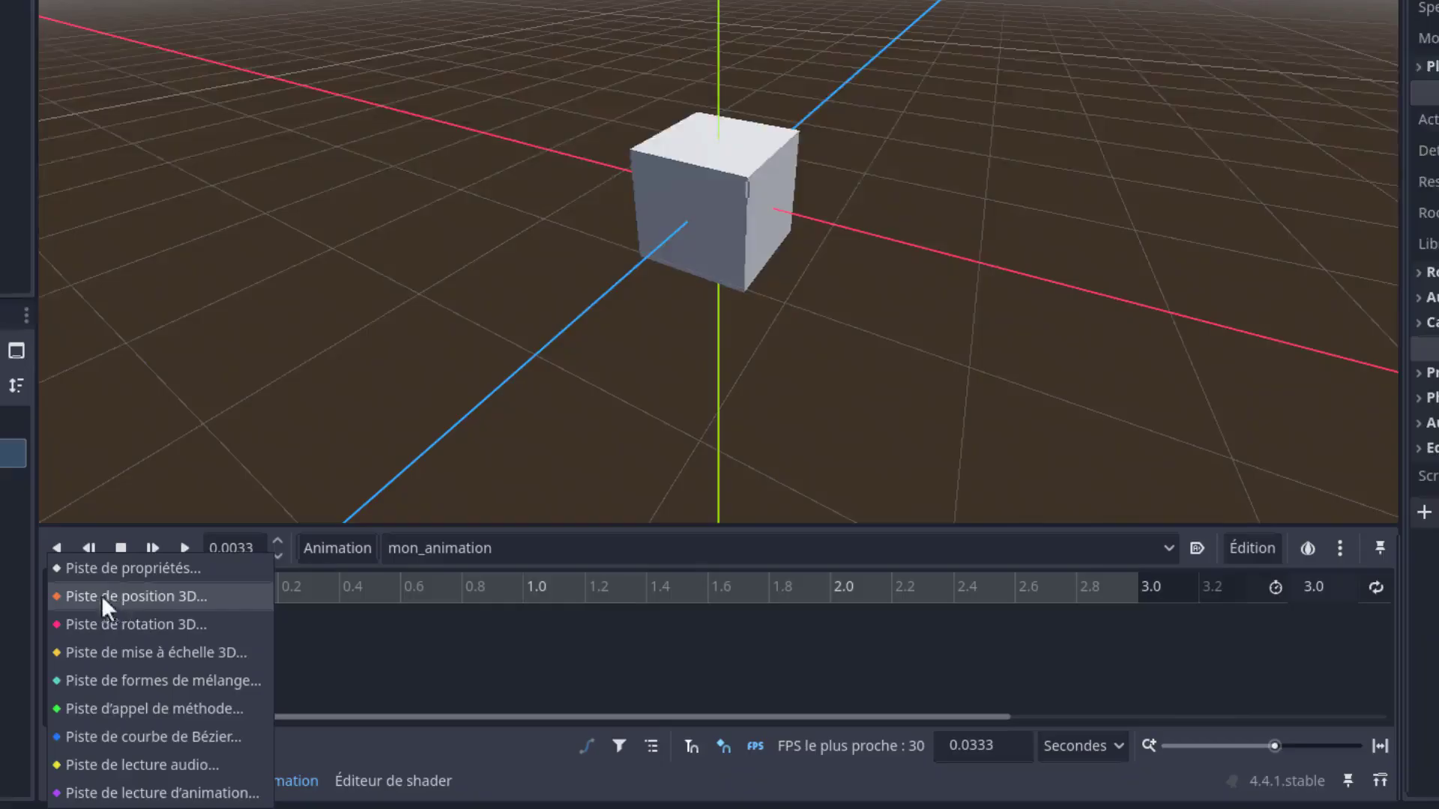
left_click(165, 596)
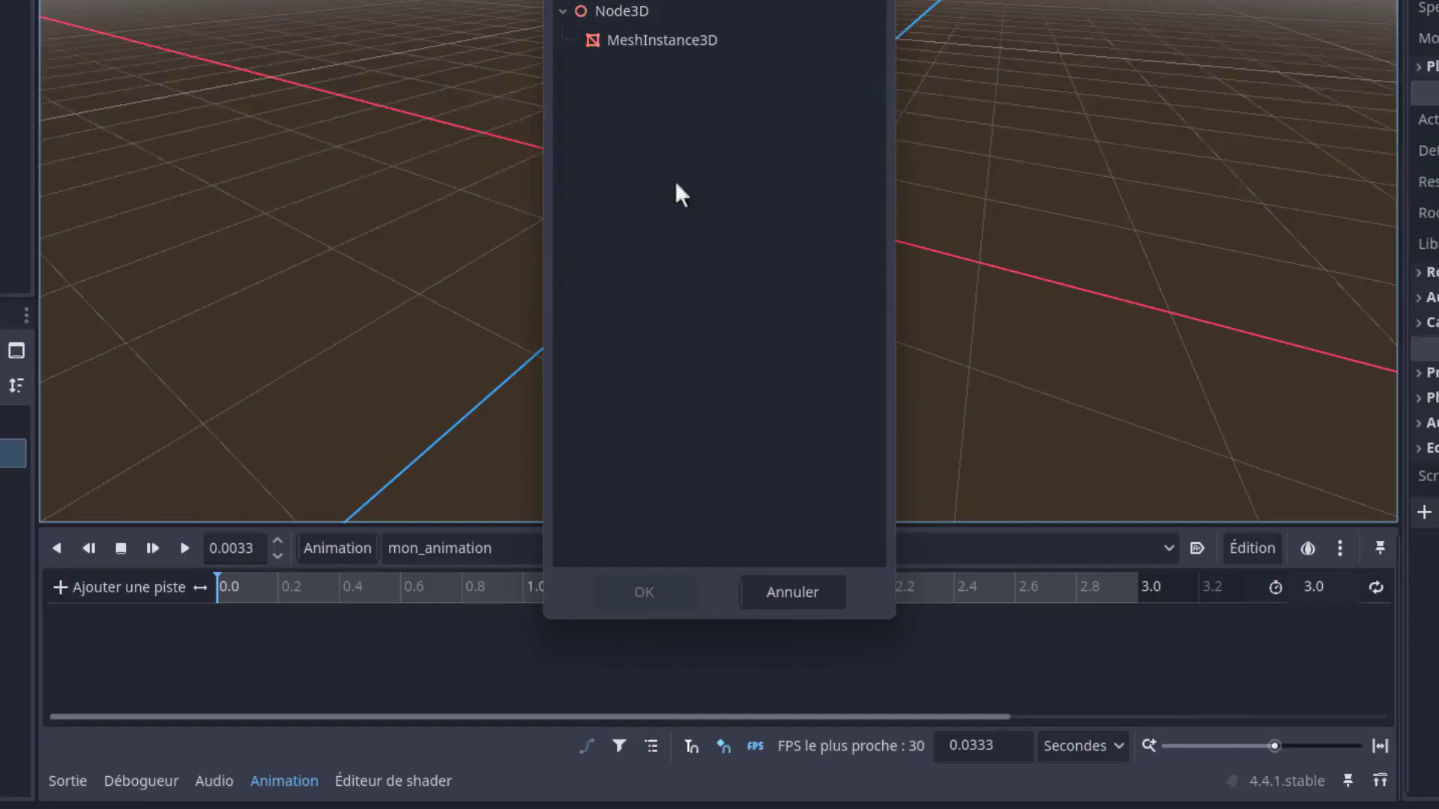
left_click(641, 42)
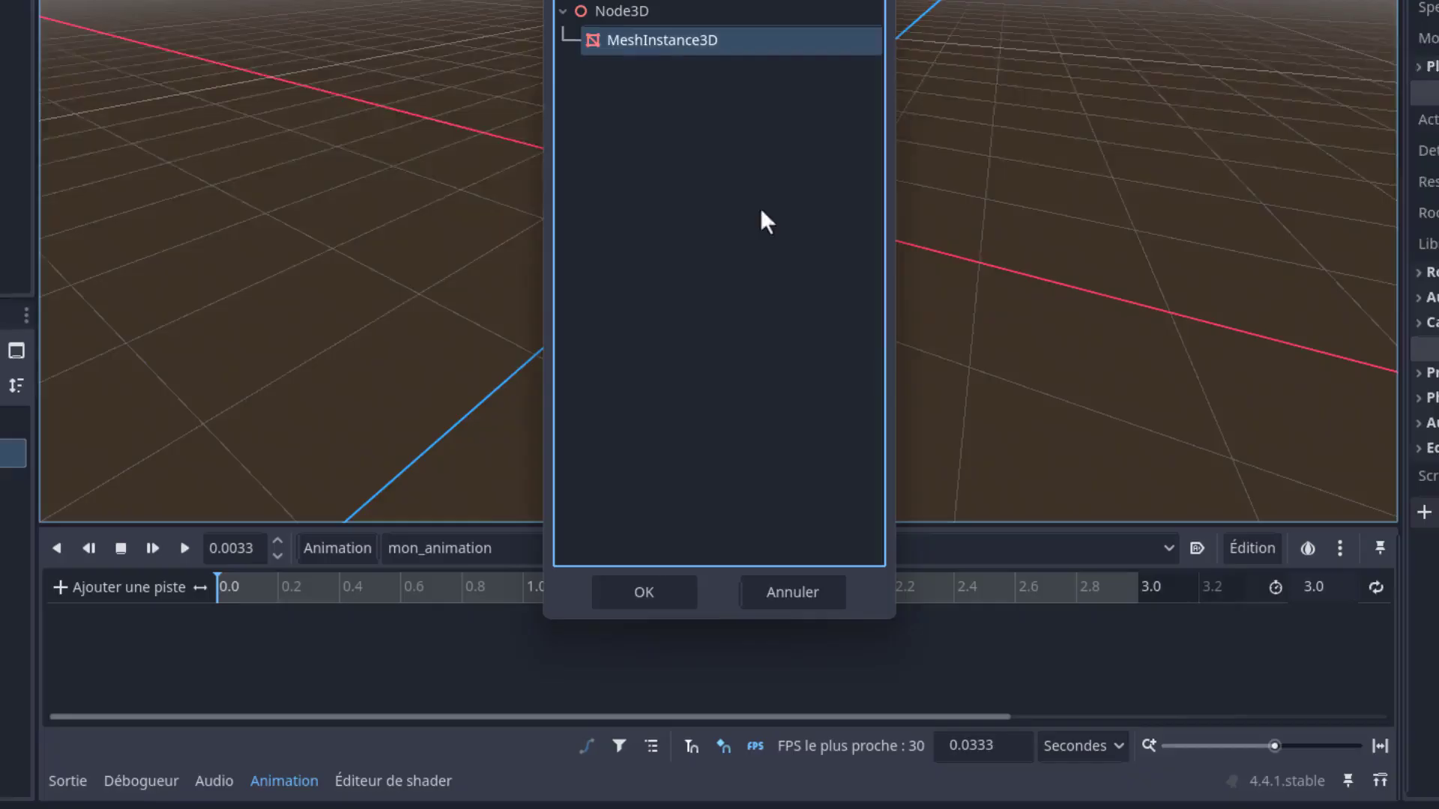
left_click(639, 593)
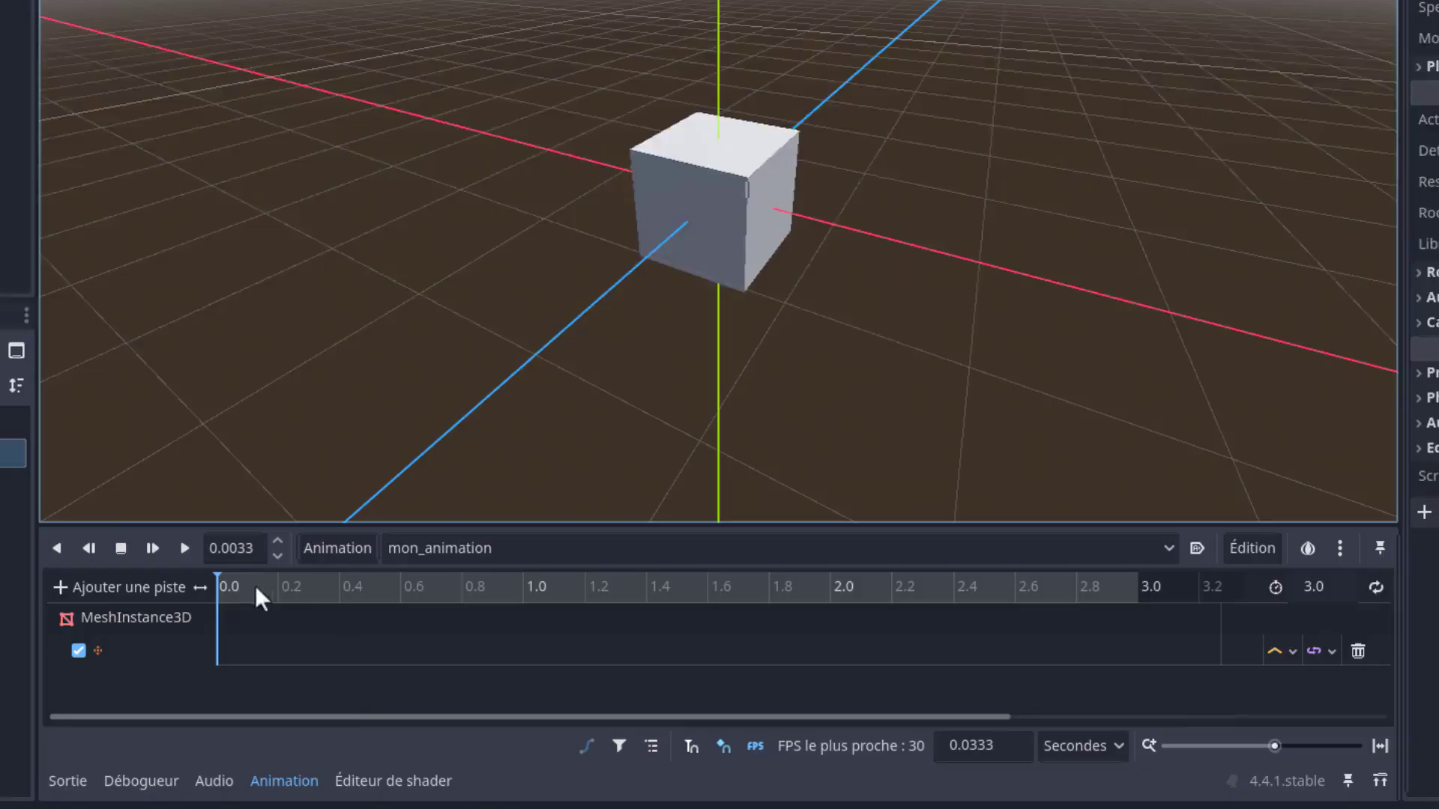
mouse_move(221, 584)
left_mouse_down()
mouse_move(1087, 599)
mouse_move(216, 605)
left_mouse_up()
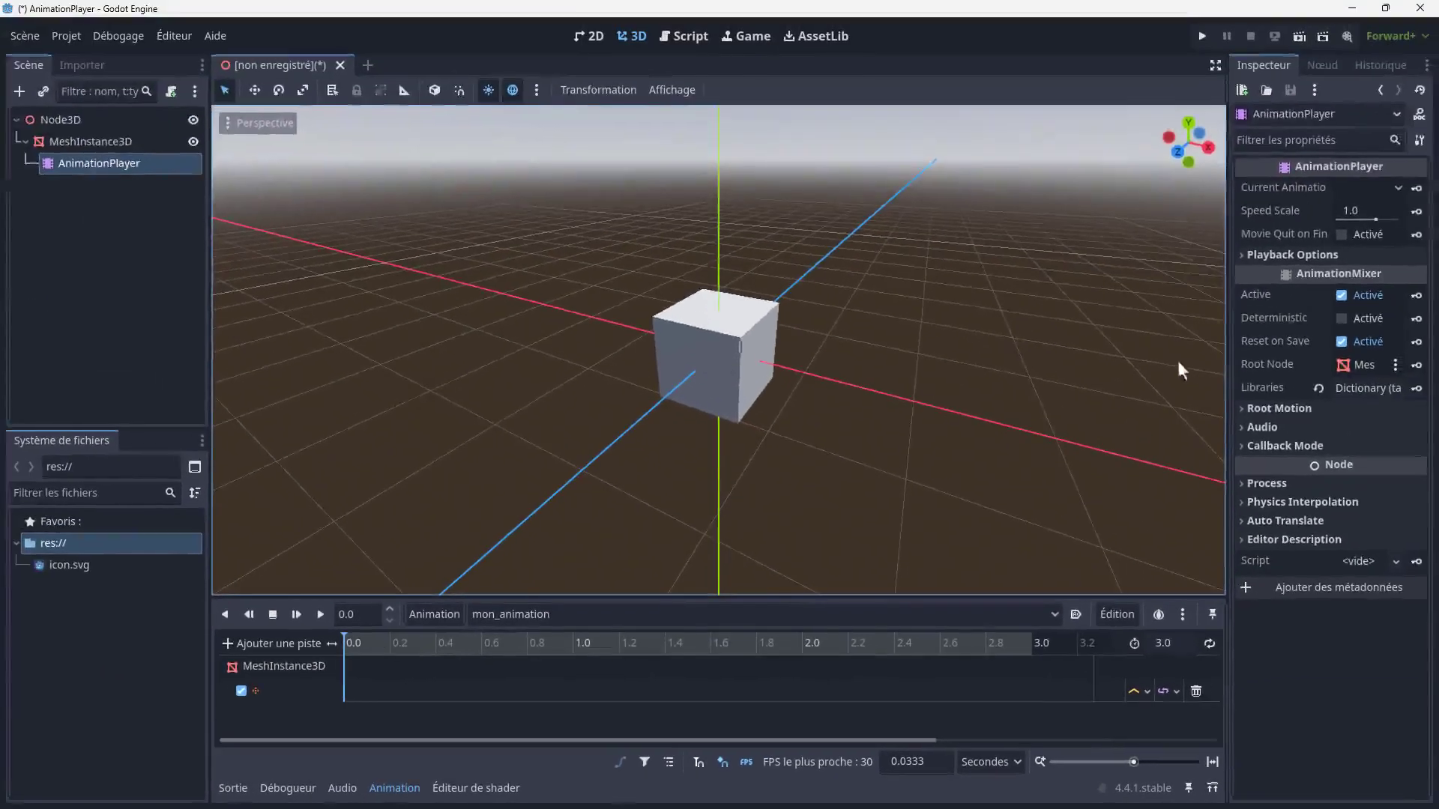
- Examine the Transform properties of MeshInstance3D and return to the AnimationPlayer node
left_click(113, 141)
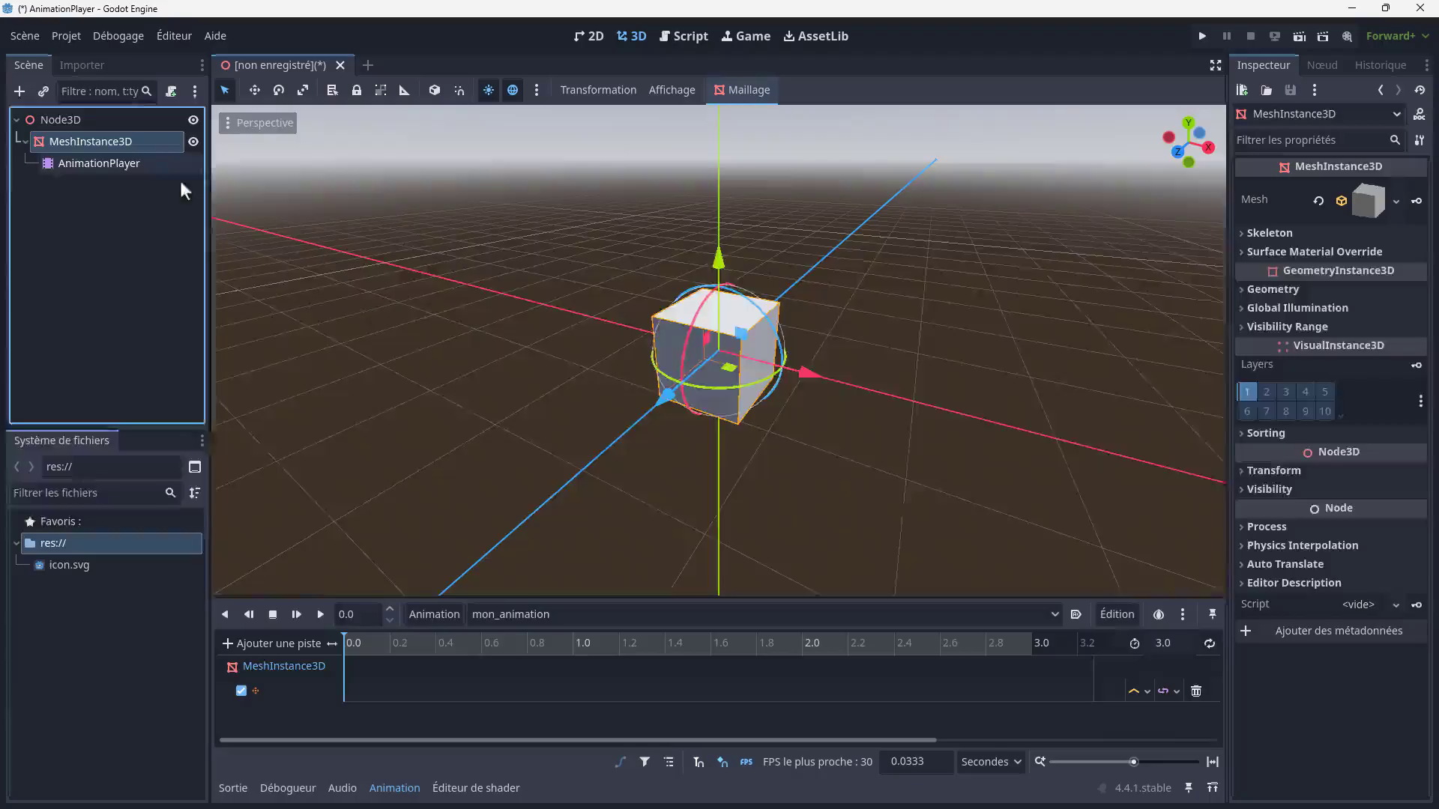
left_click(1244, 472)
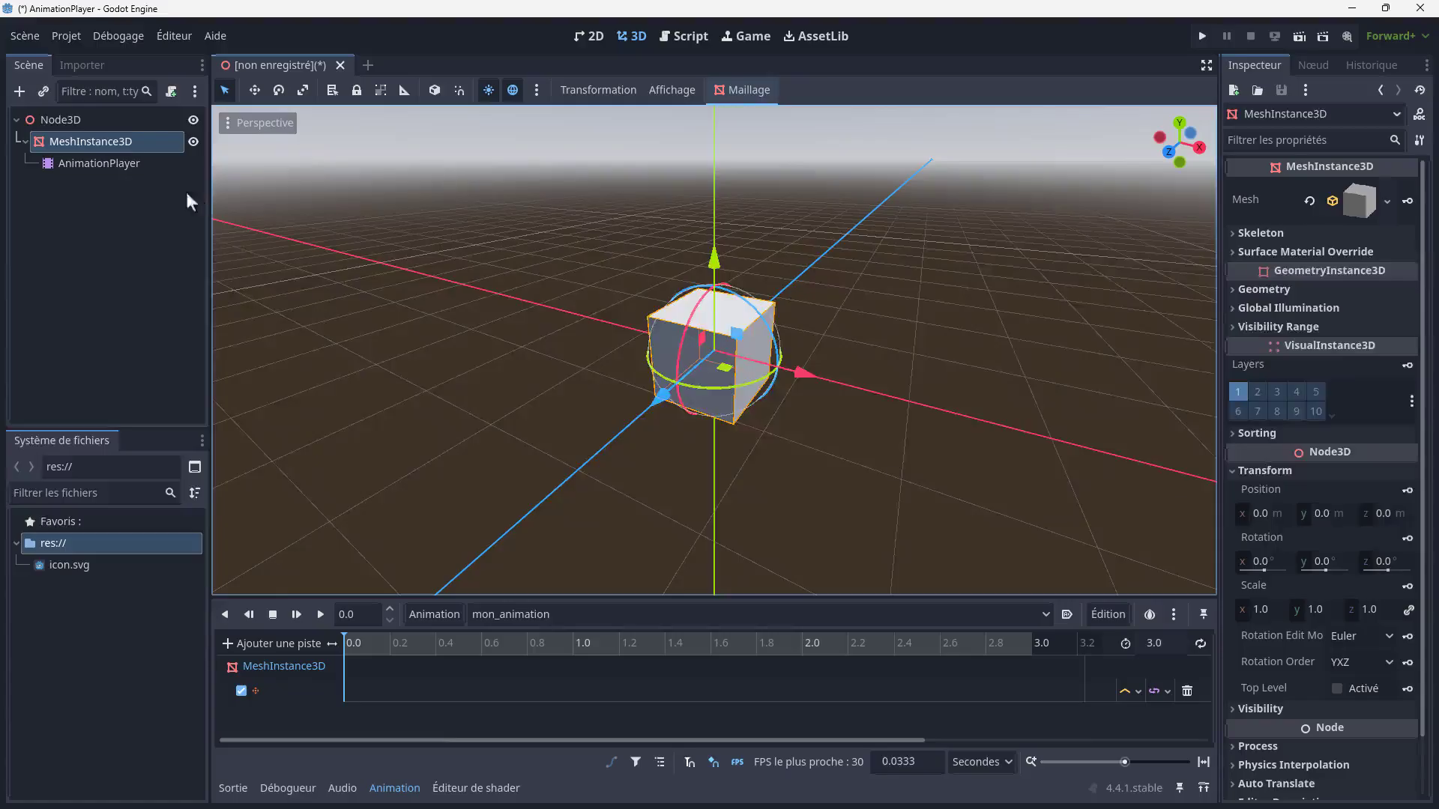
left_click(107, 165)
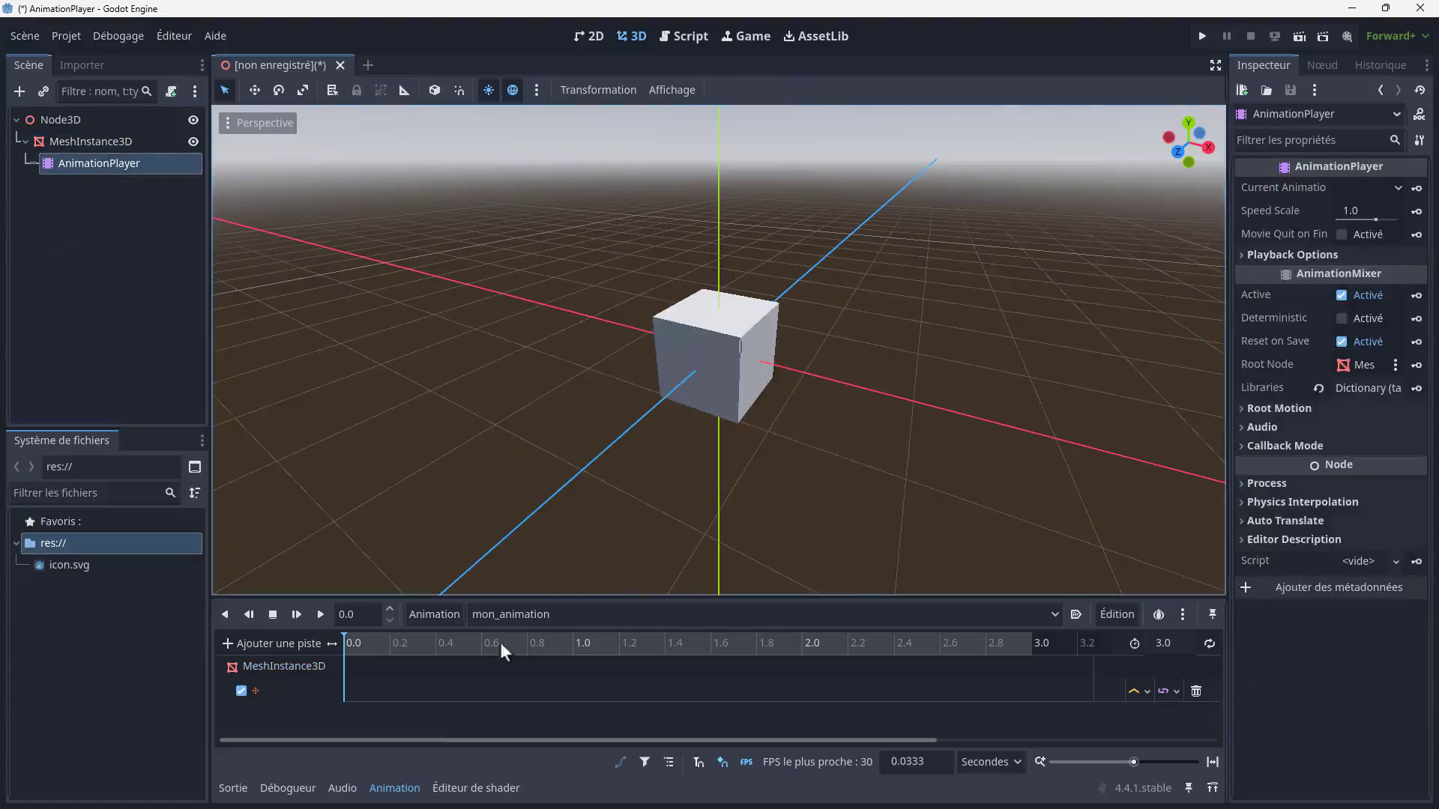
- Insert a position key at 0.0 seconds on the MeshInstance3D track and select it
right_click(345, 694)
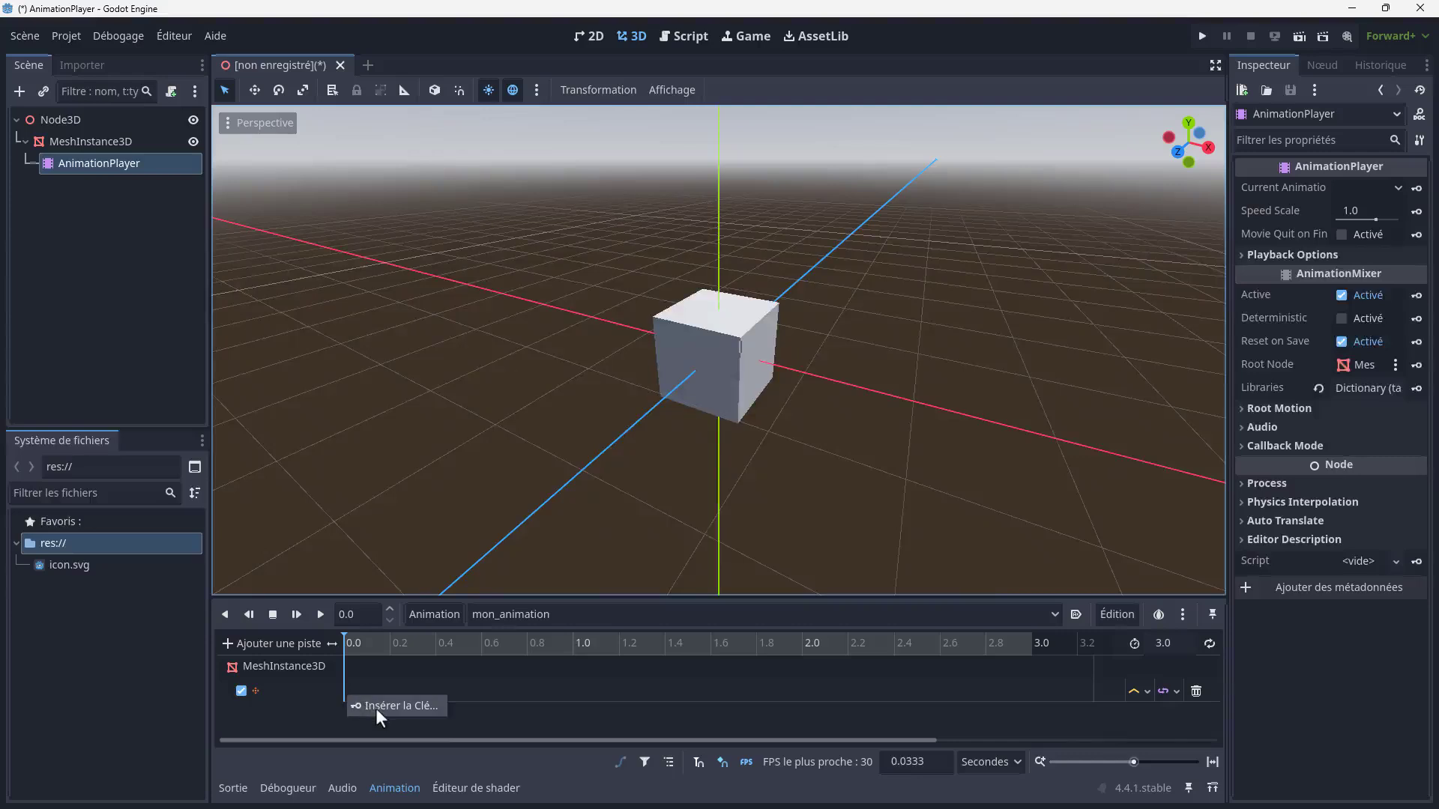
left_click(376, 708)
left_click_drag(350, 638, 404, 643)
left_click(343, 691)
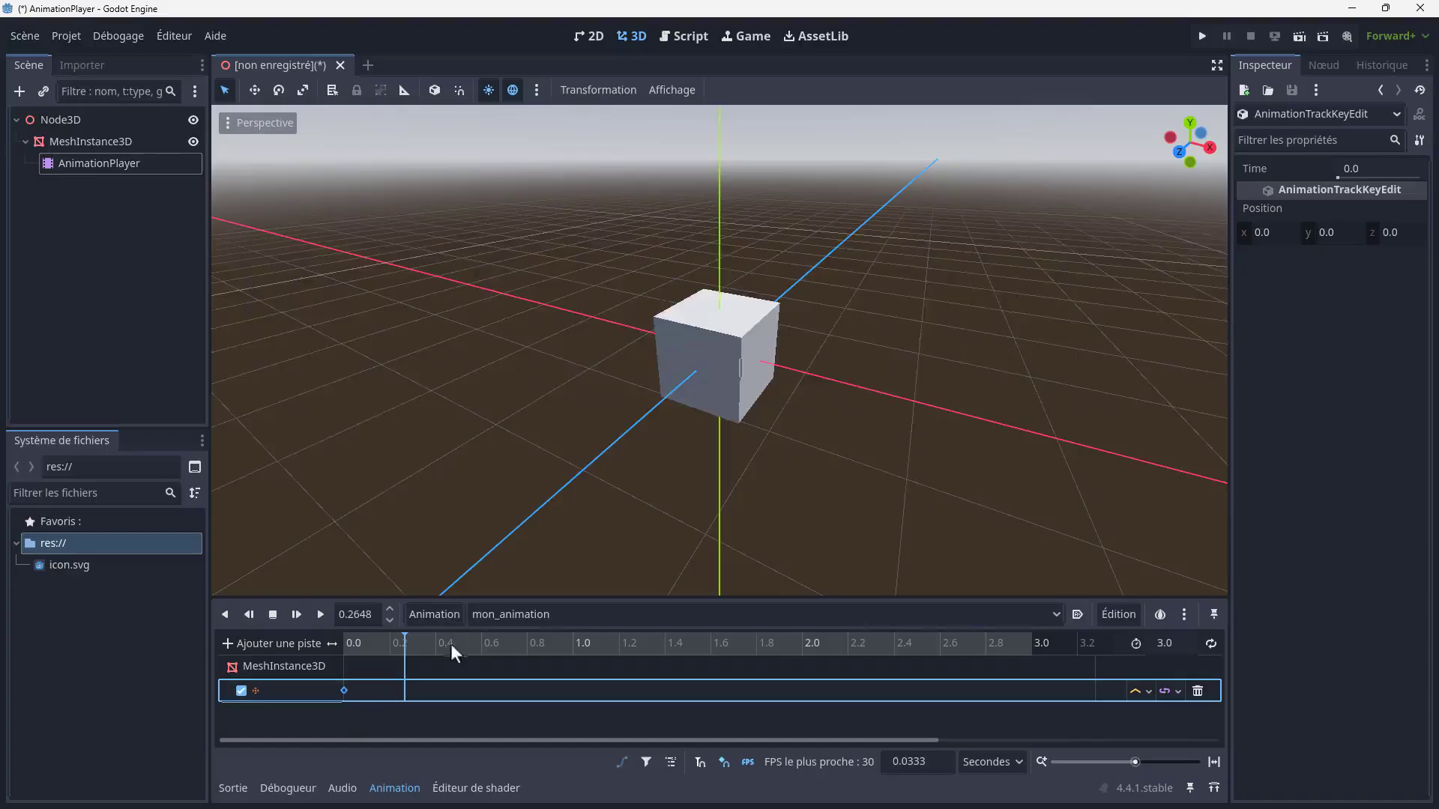
- Move the cube to about 2.338 m on X, insert a position key at about 1.53 seconds, and select it
left_click_drag(400, 642, 694, 655)
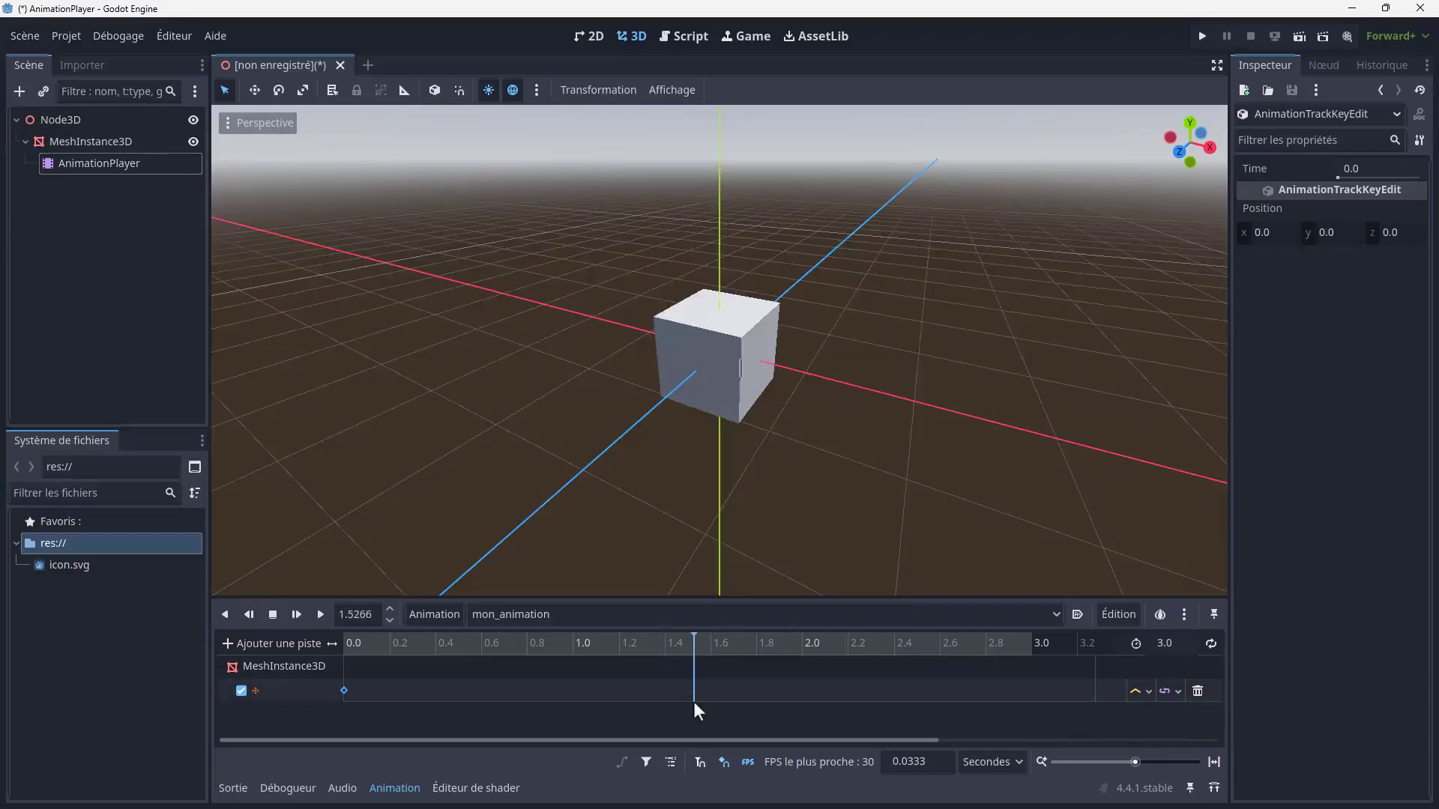
left_click(730, 378)
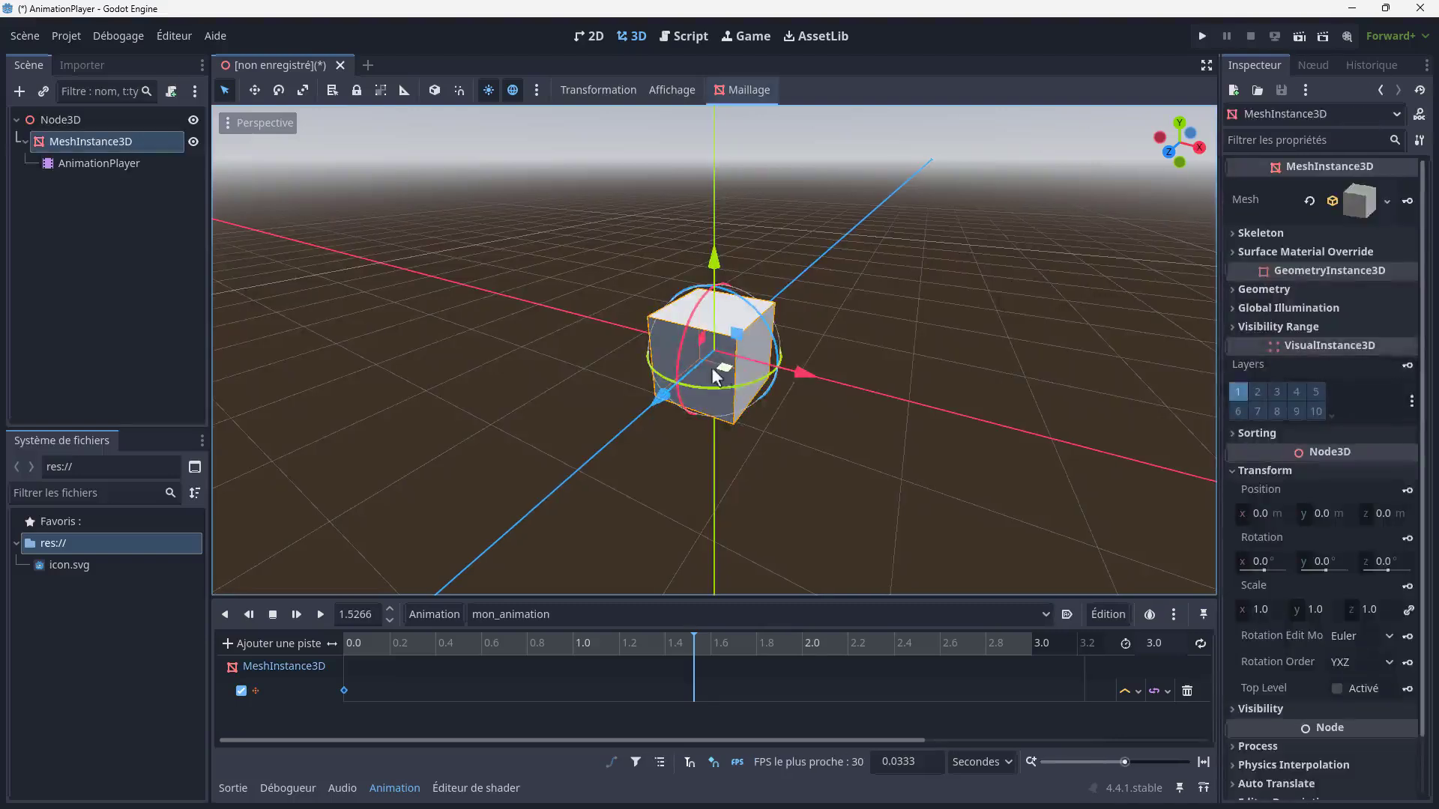
left_click_drag(802, 376, 1106, 466)
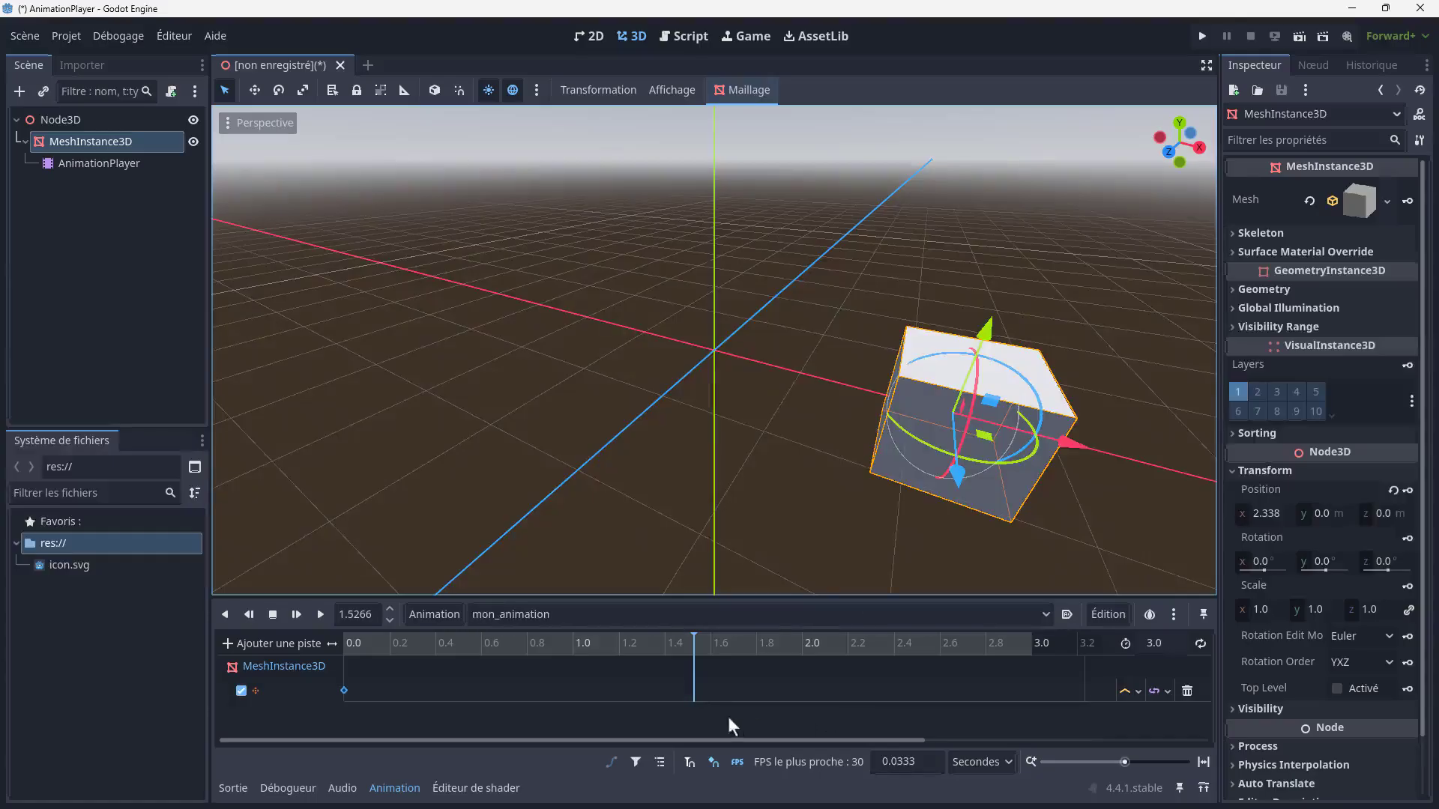
right_click(693, 691)
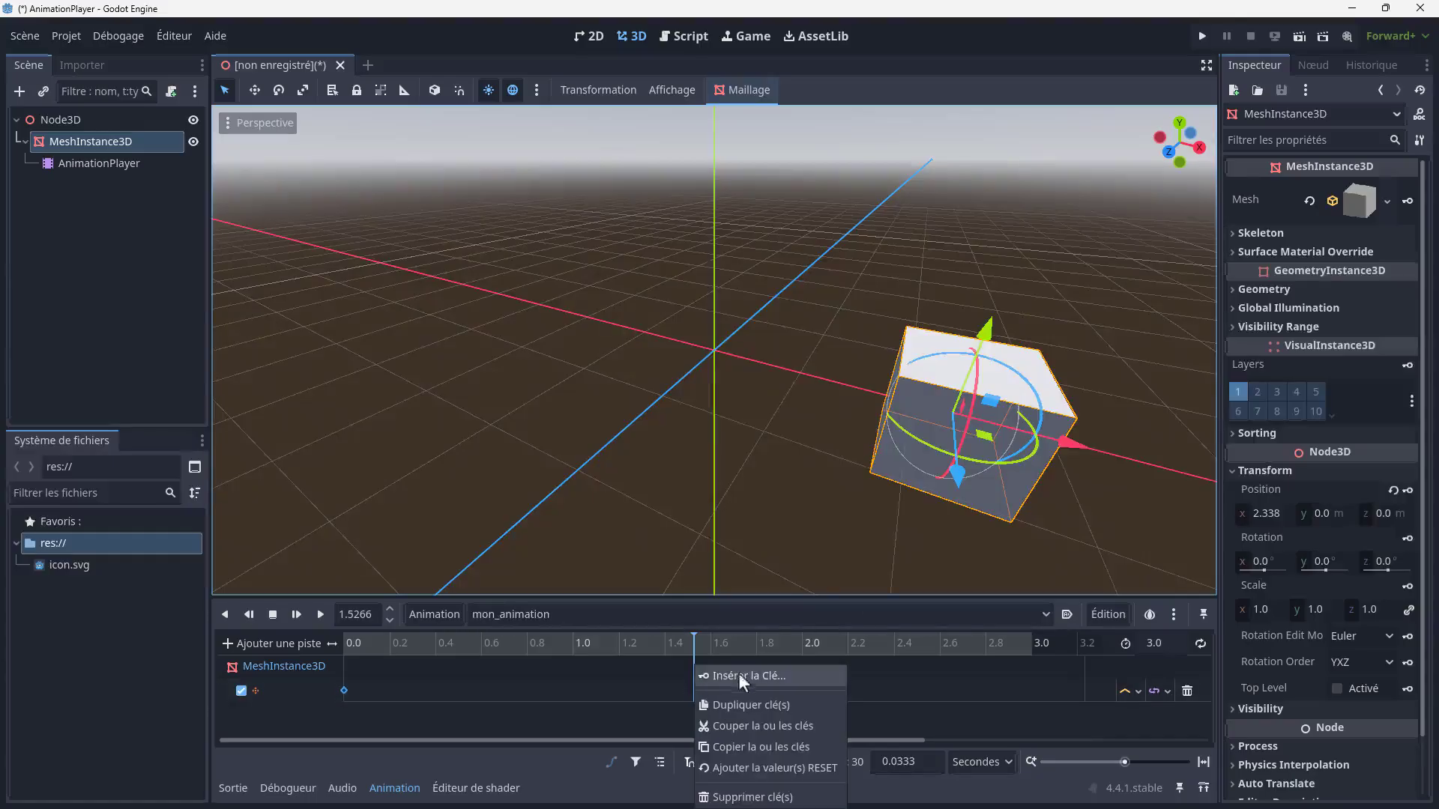
left_click(739, 676)
left_click(694, 691)
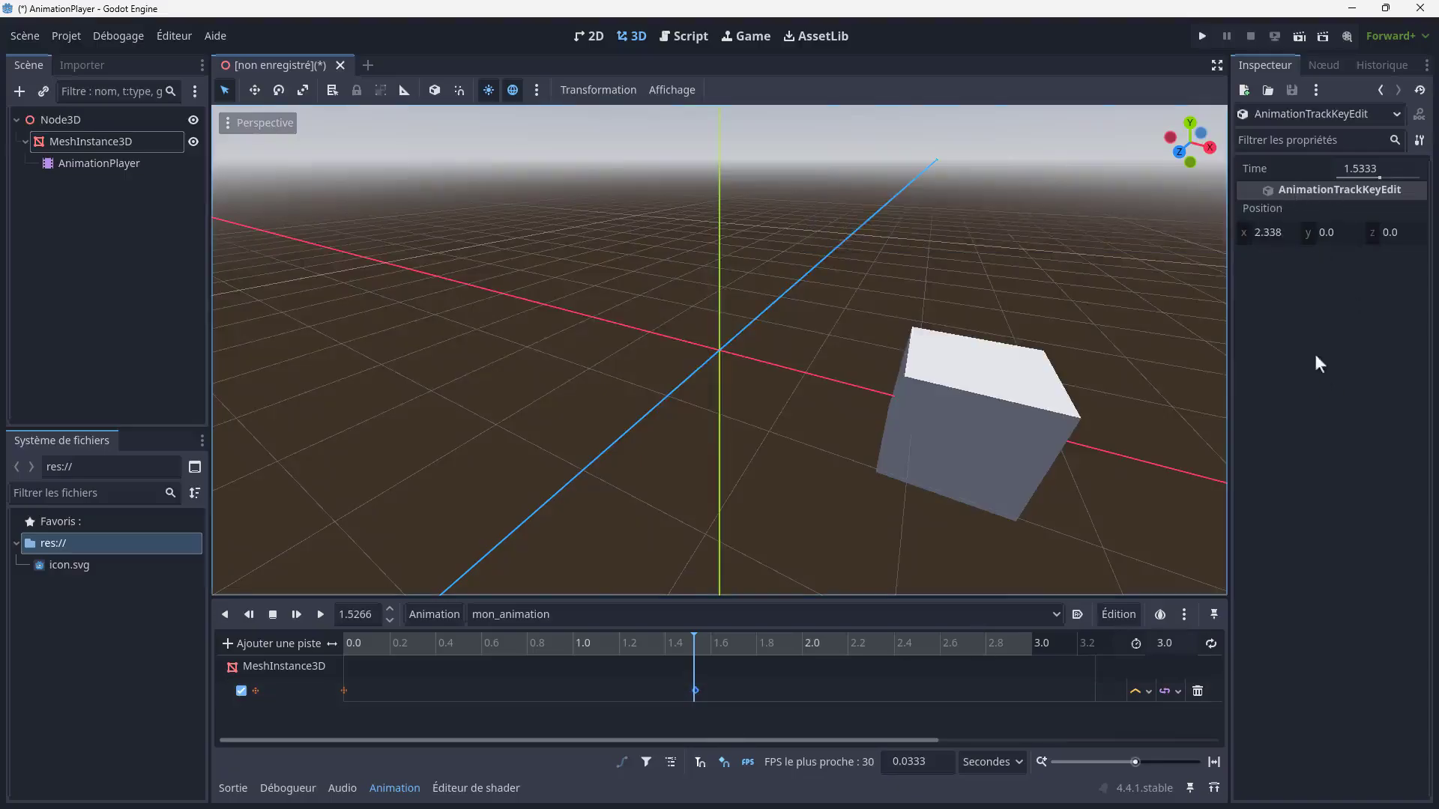
- Set the selected position key's time to 1.5 seconds and its X position to 3
left_click(1367, 174)
type("1.5")
key("Return")
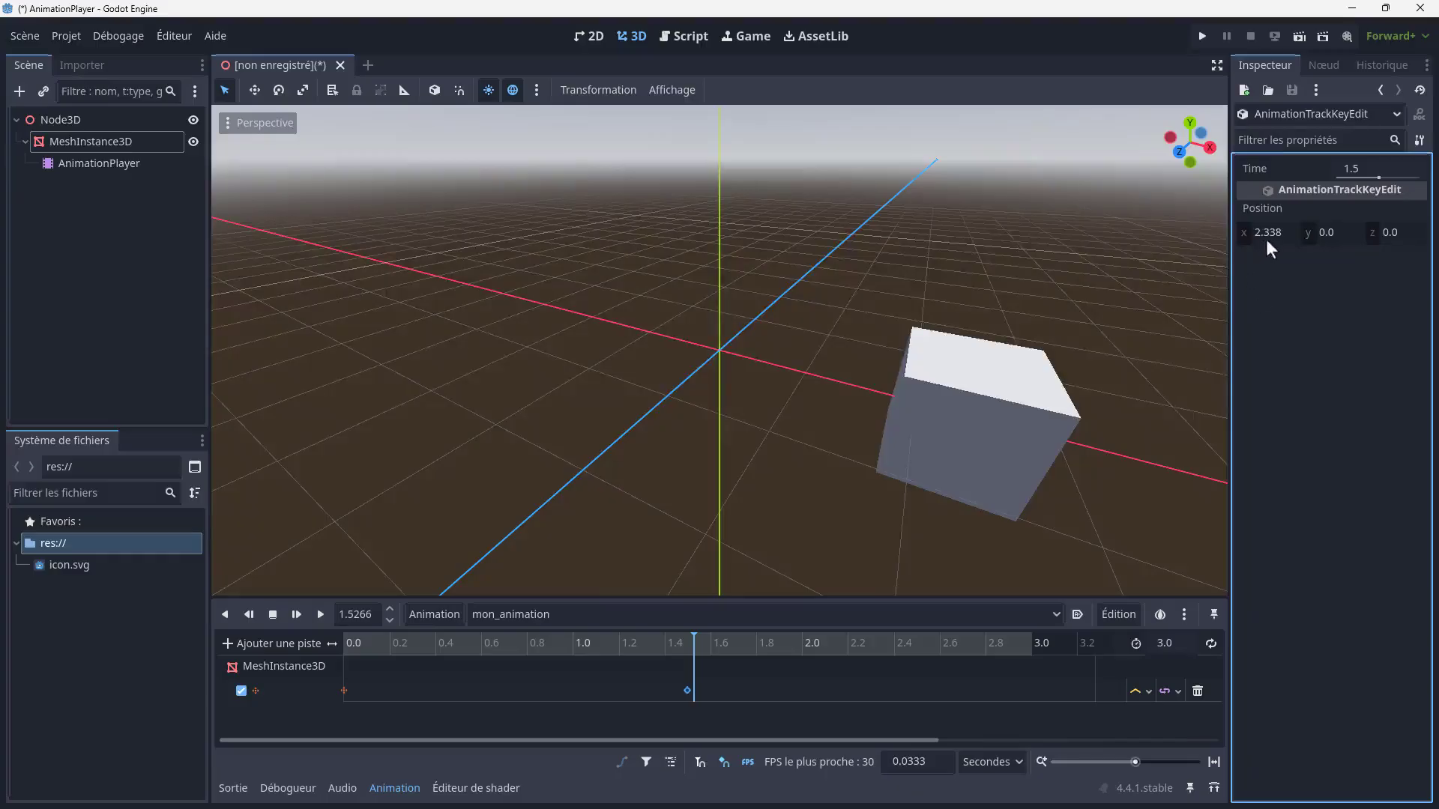
left_click(1267, 234)
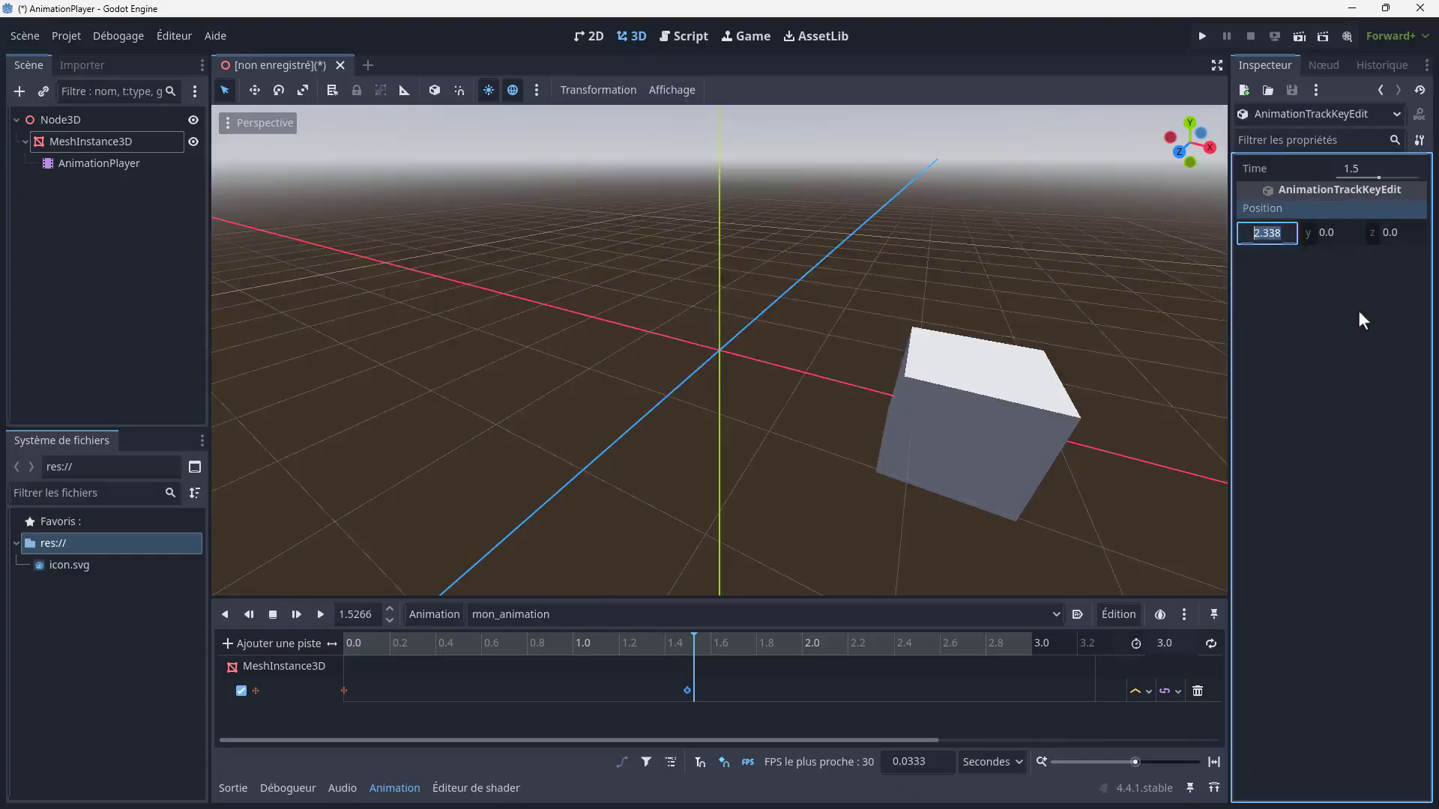
type("3")
key("Return")
- Return the playhead to 0.0 seconds and play mon_animation
left_click_drag(707, 643, 344, 682)
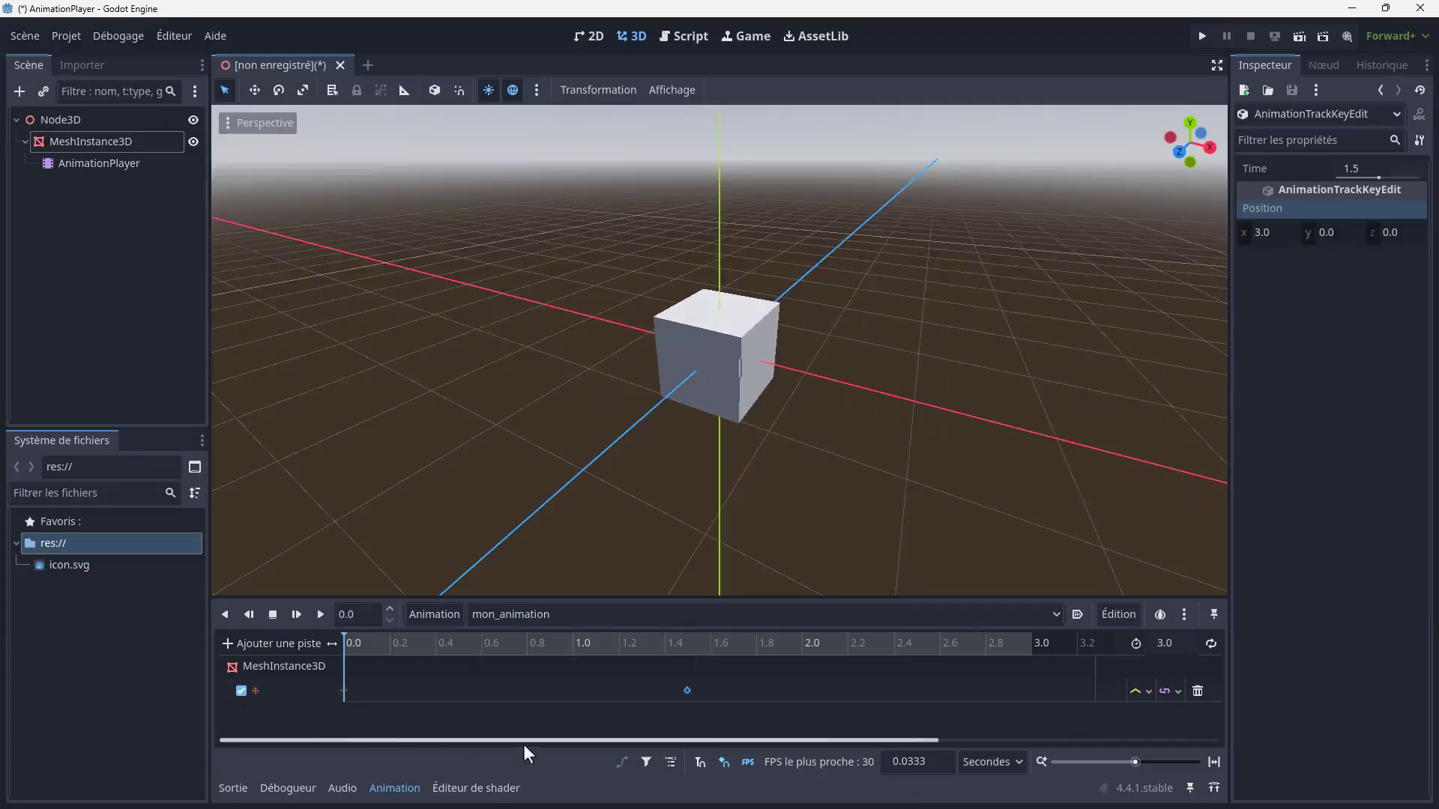
left_click(321, 614)
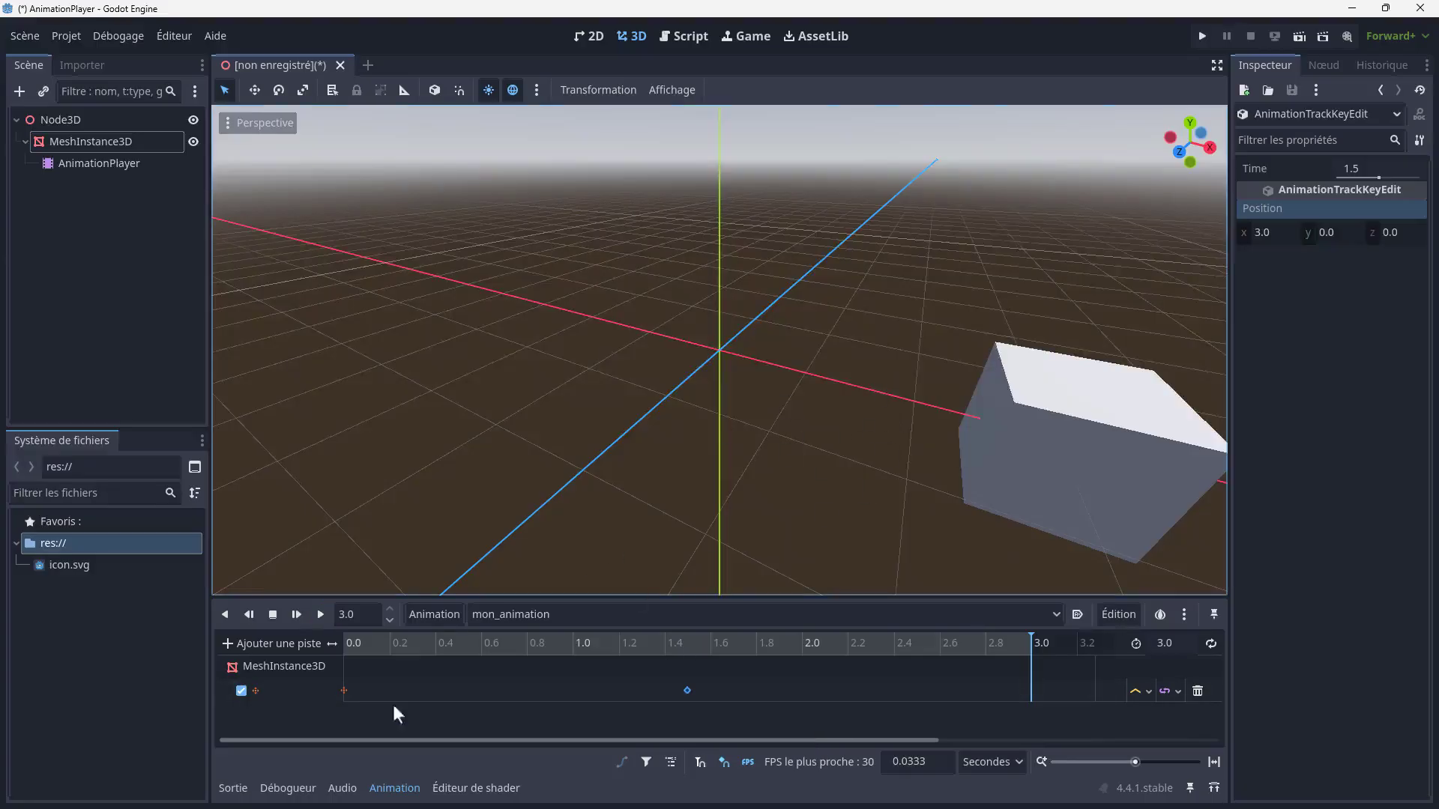
left_click(344, 691)
right_click(344, 692)
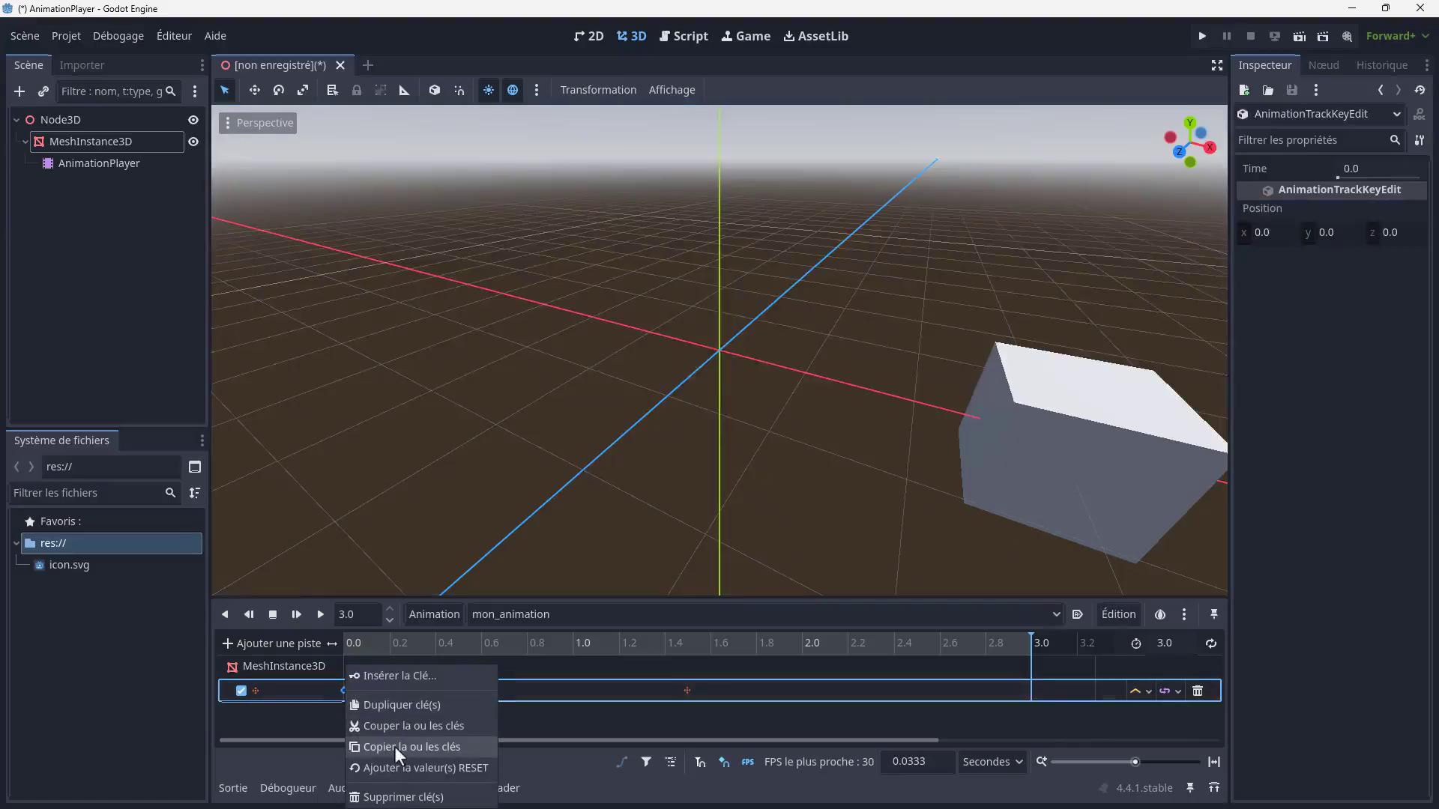
left_click(1025, 641)
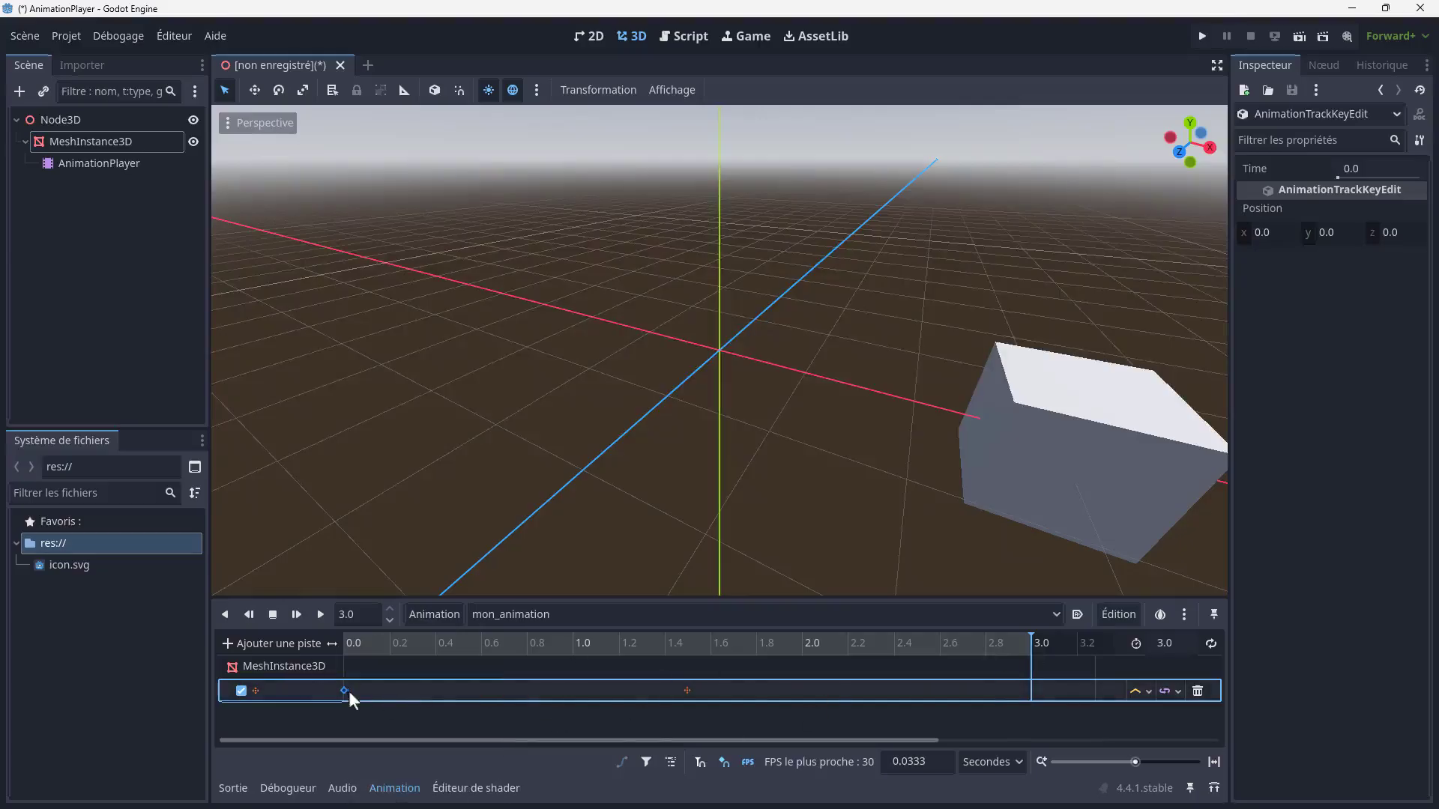
left_click_drag(704, 637, 1031, 672)
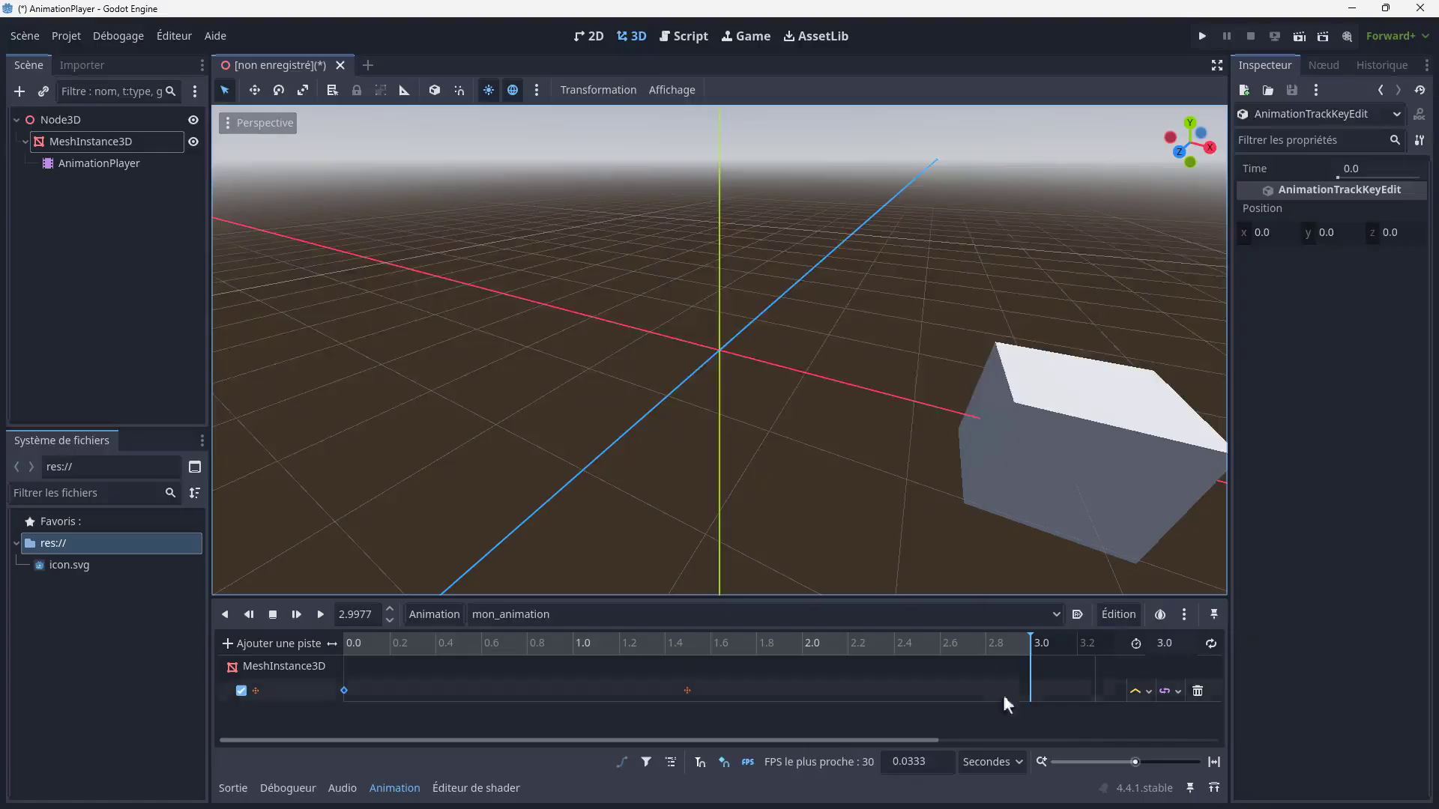
- Enable looping for mon_animation, play it, and stop the playback
left_click(1211, 649)
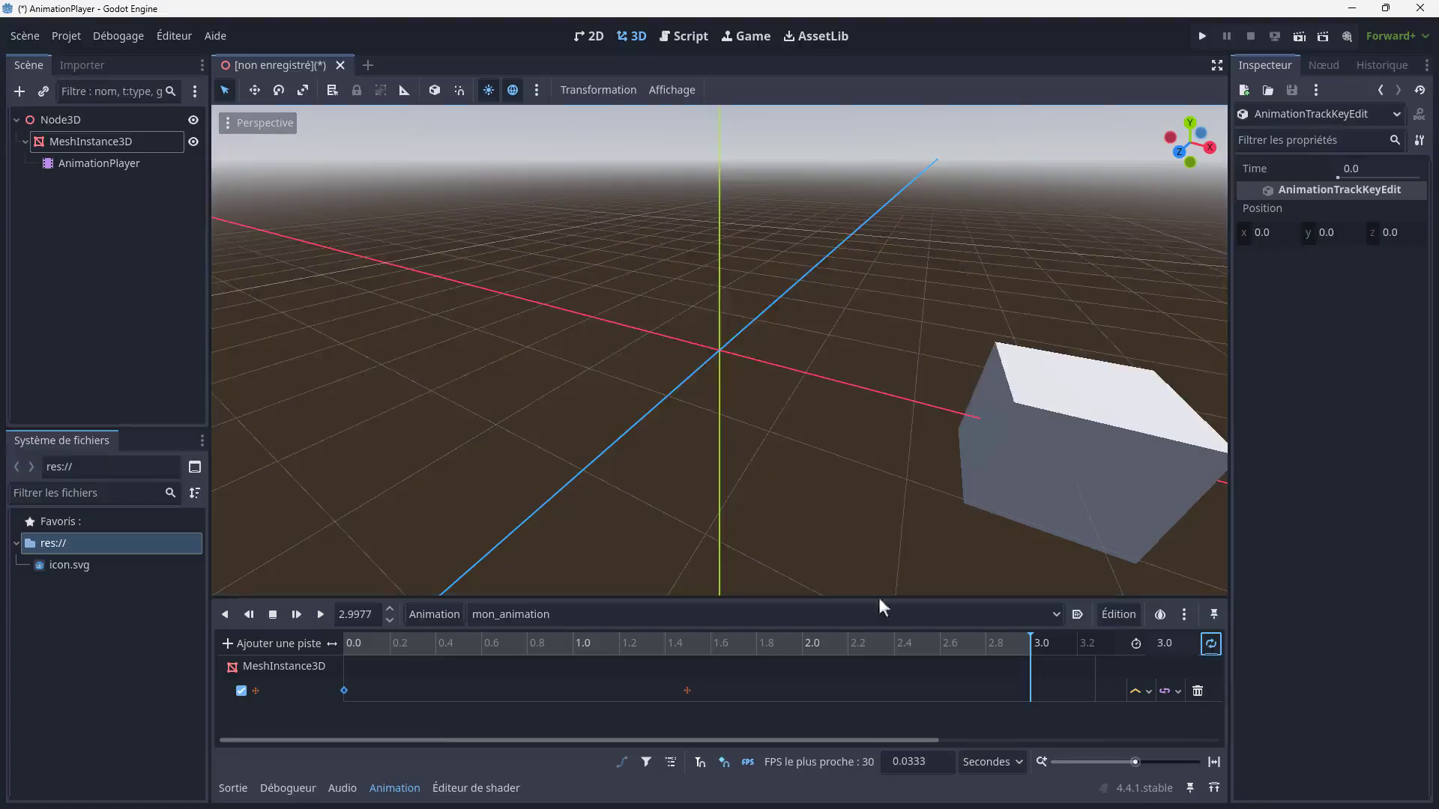
left_click(322, 614)
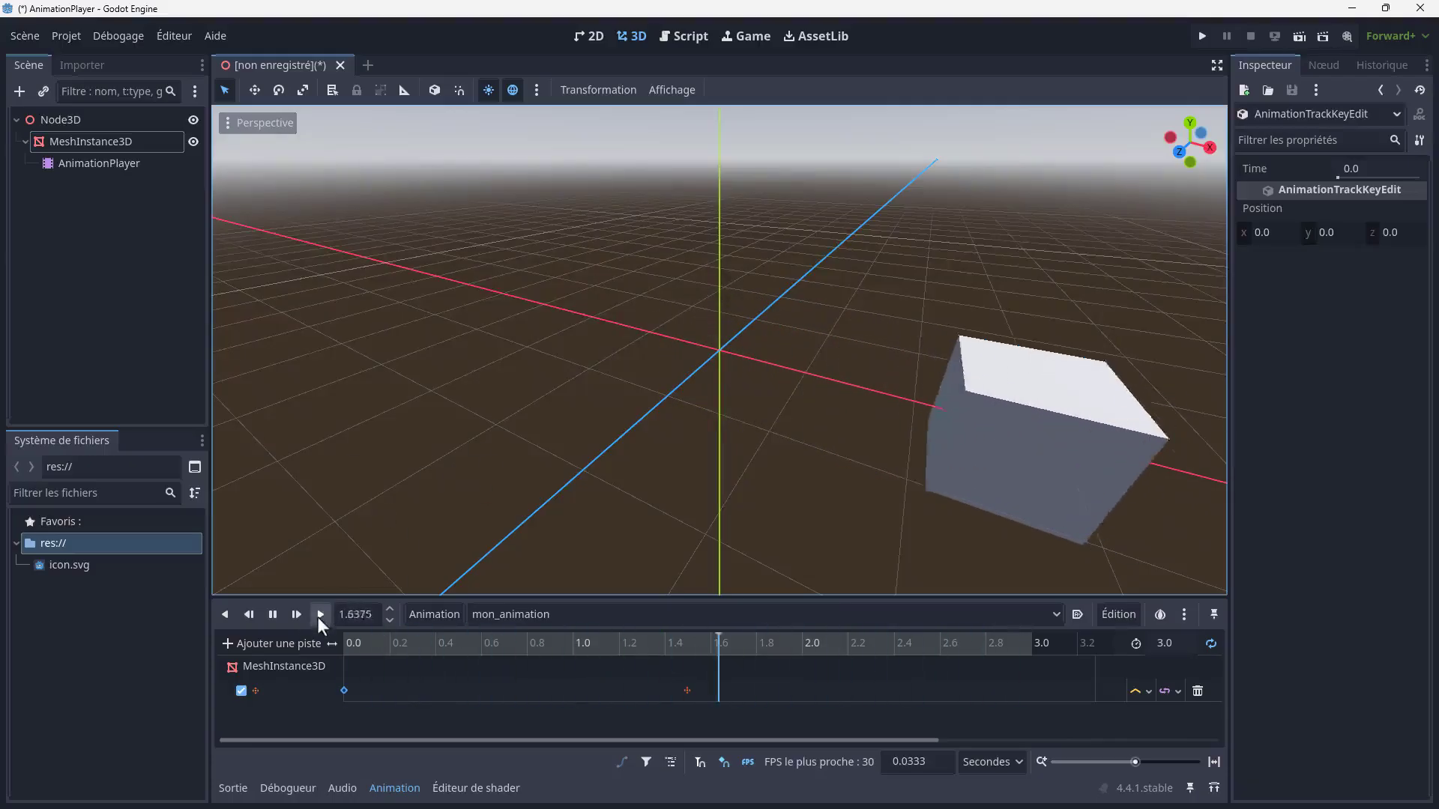
left_click(279, 616)
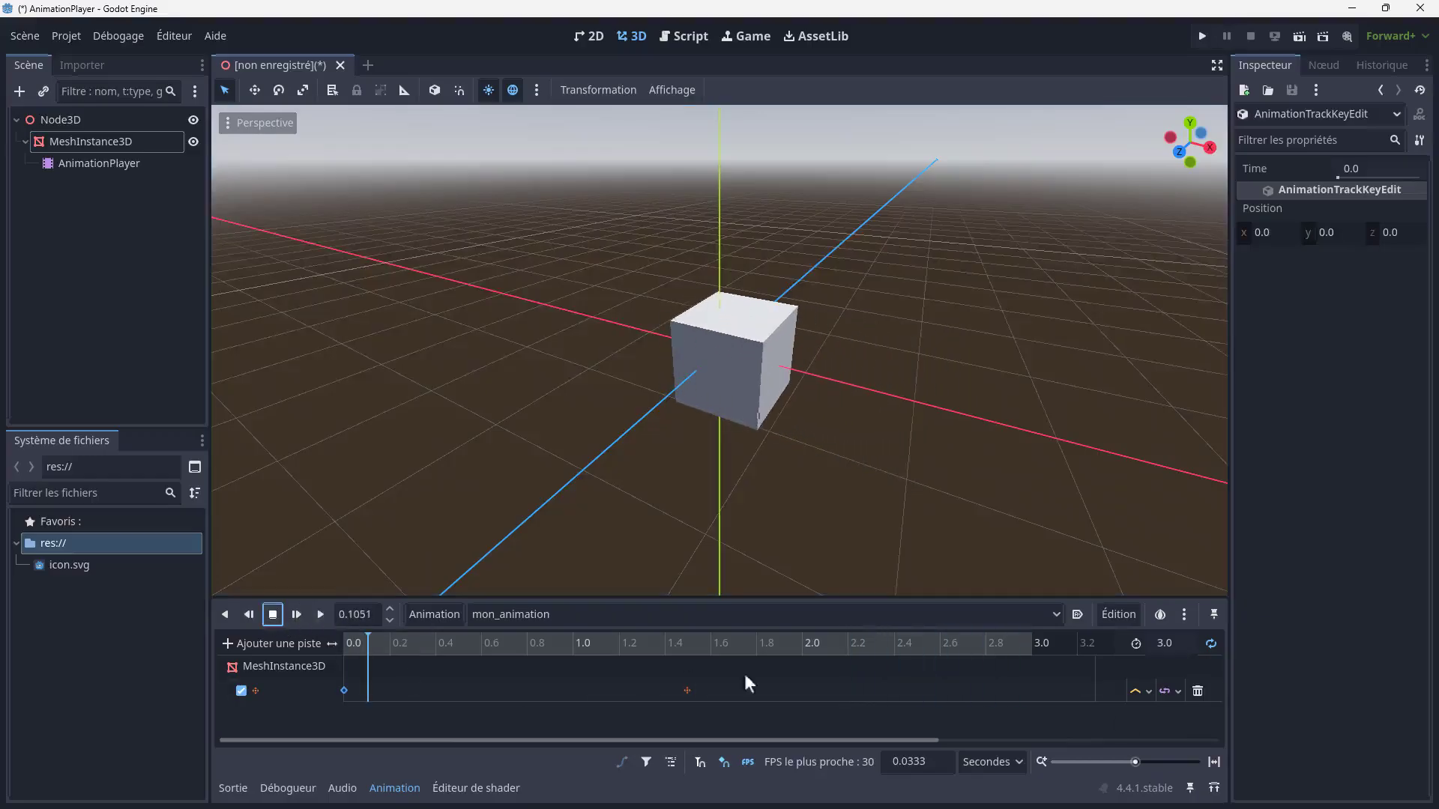
- Switch mon_animation's loop mode to ping-pong and play it from the start
left_click(1211, 644)
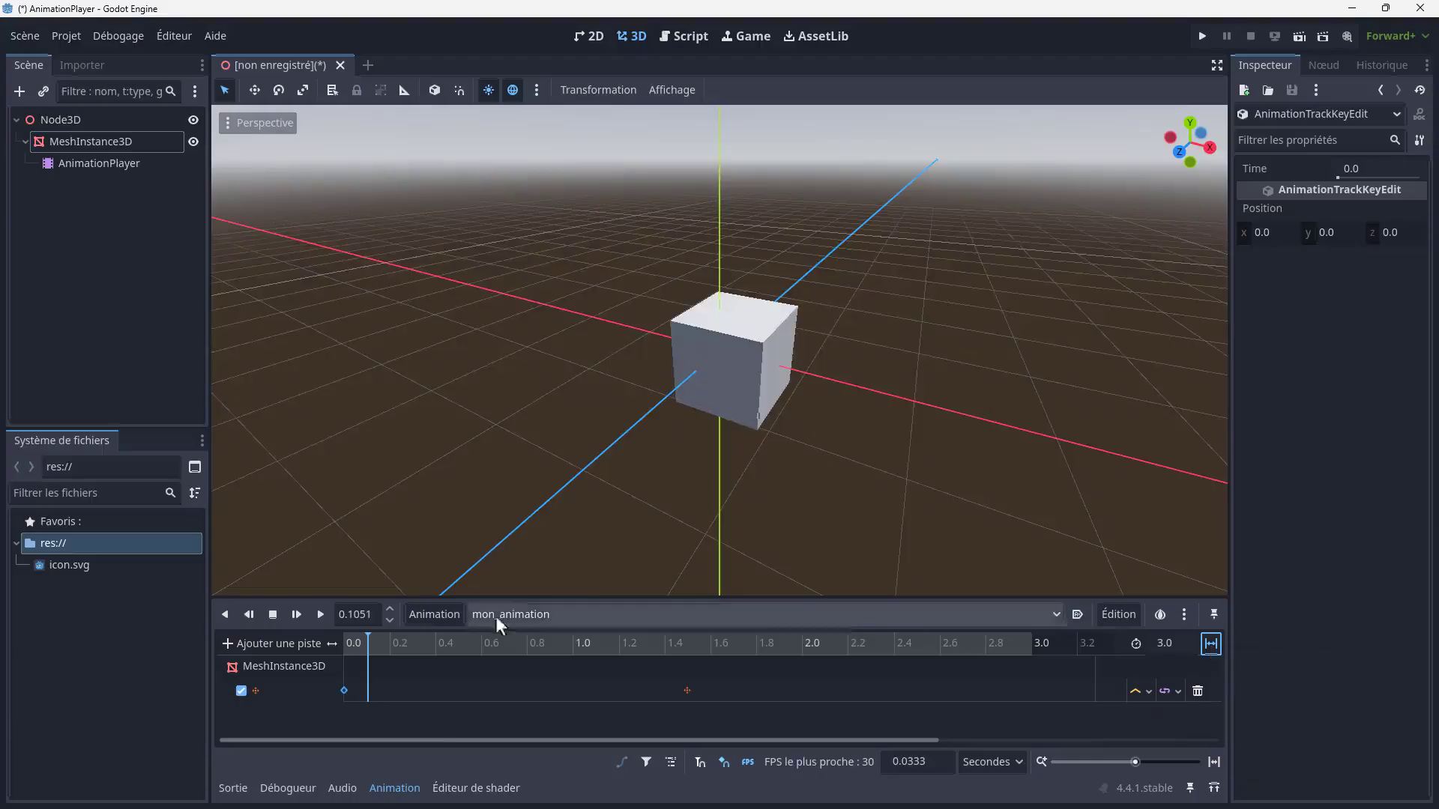
left_click_drag(365, 643, 342, 650)
left_click(320, 614)
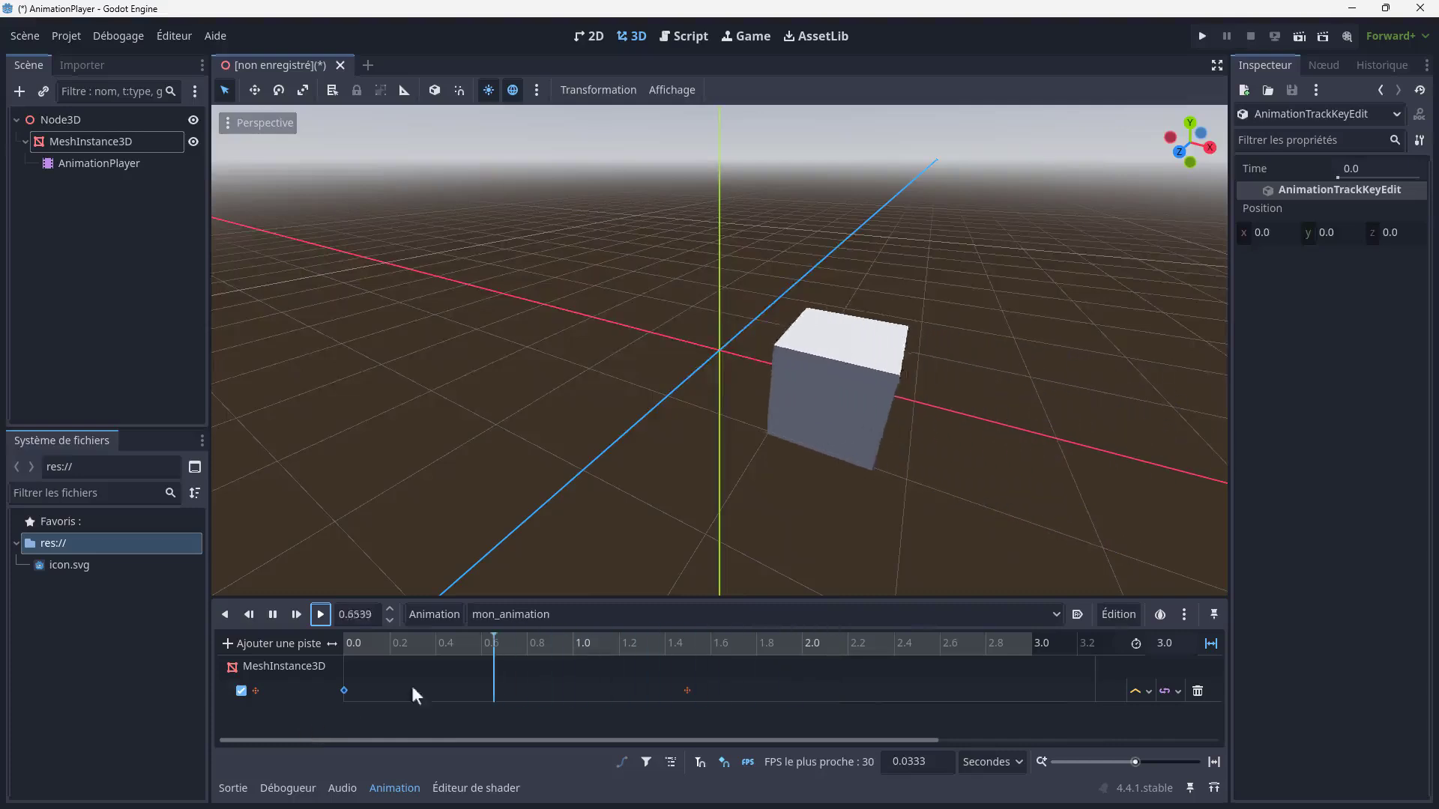
- Turn off looping for mon_animation and play it from 0.0 seconds to the end
left_click(1211, 643)
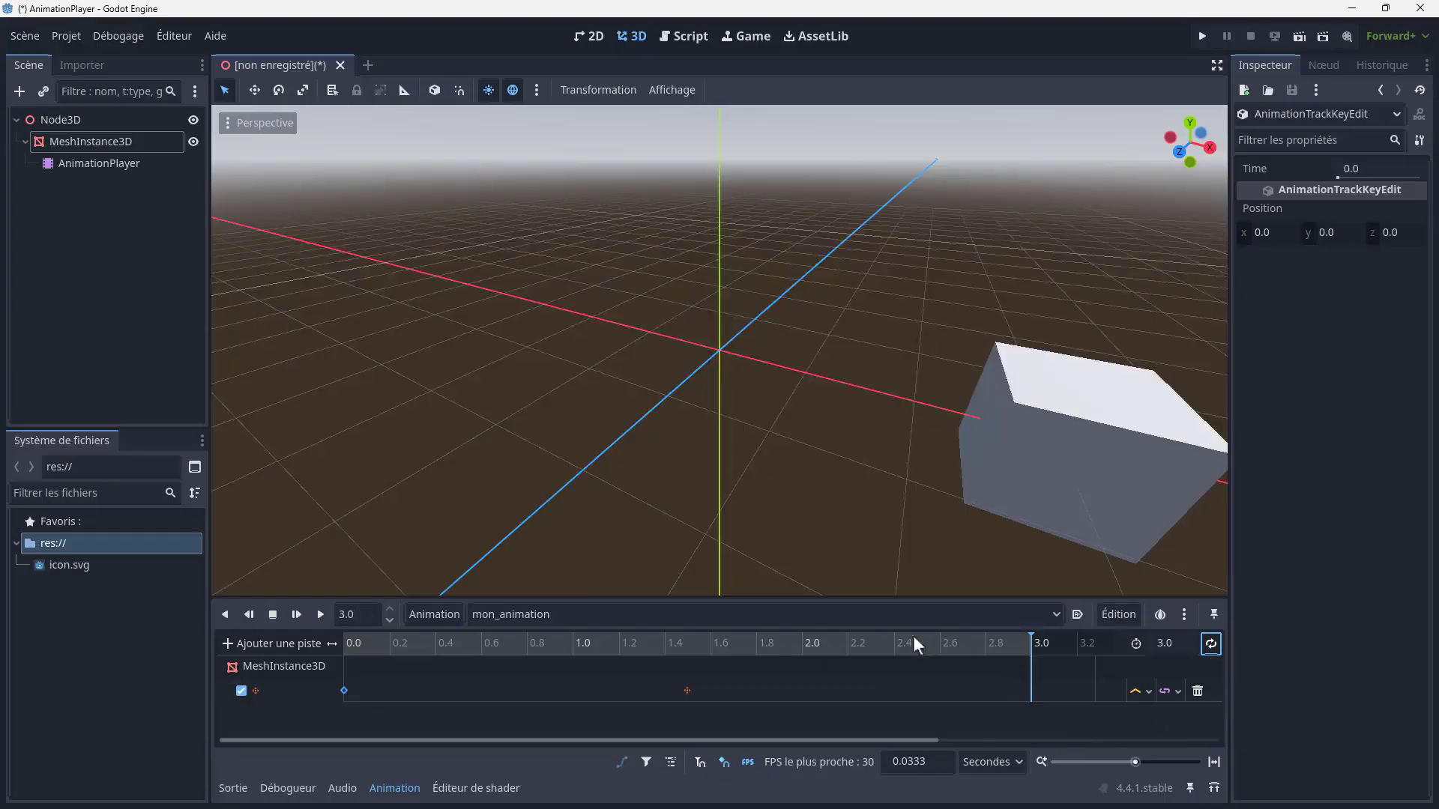
left_click_drag(956, 638, 318, 665)
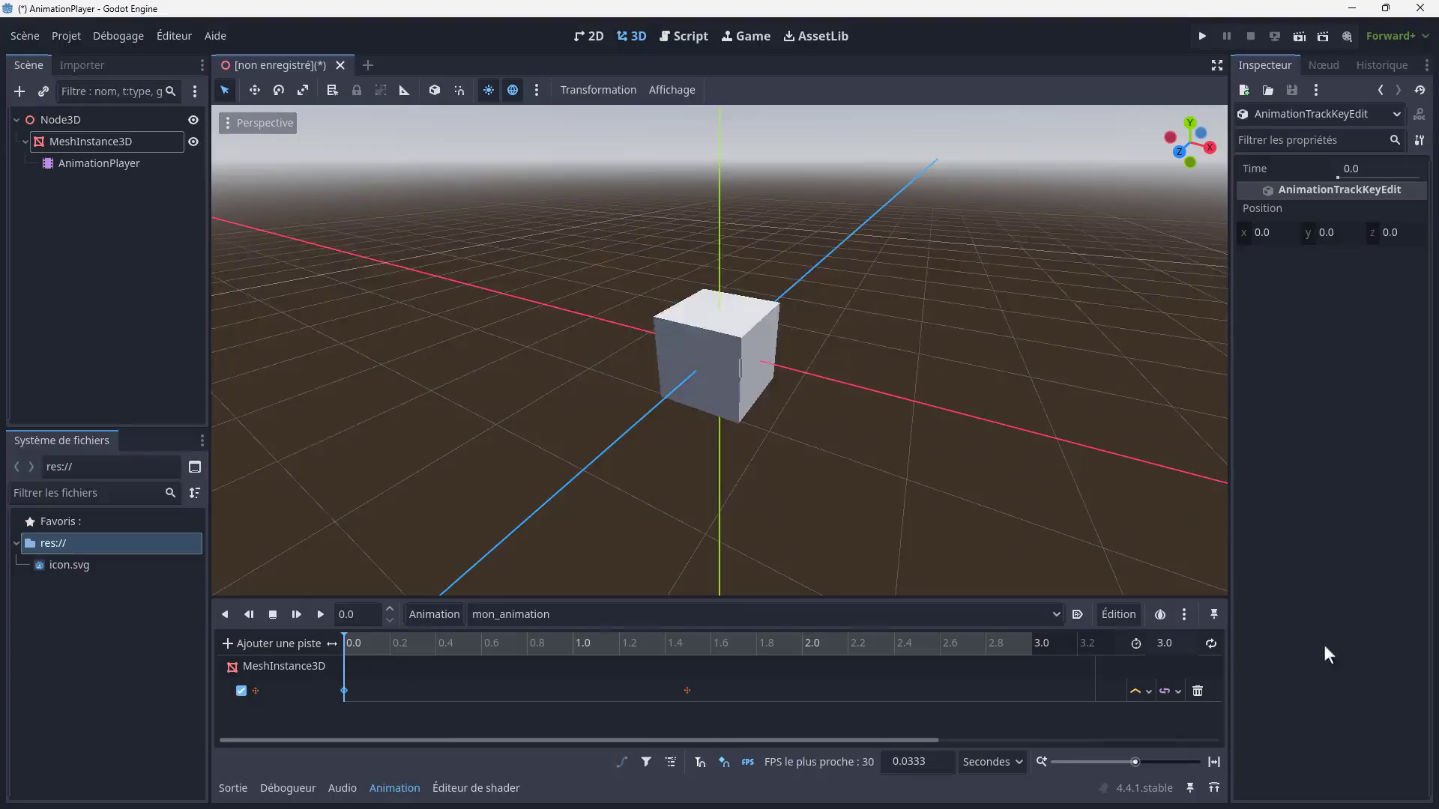
left_click(318, 616)
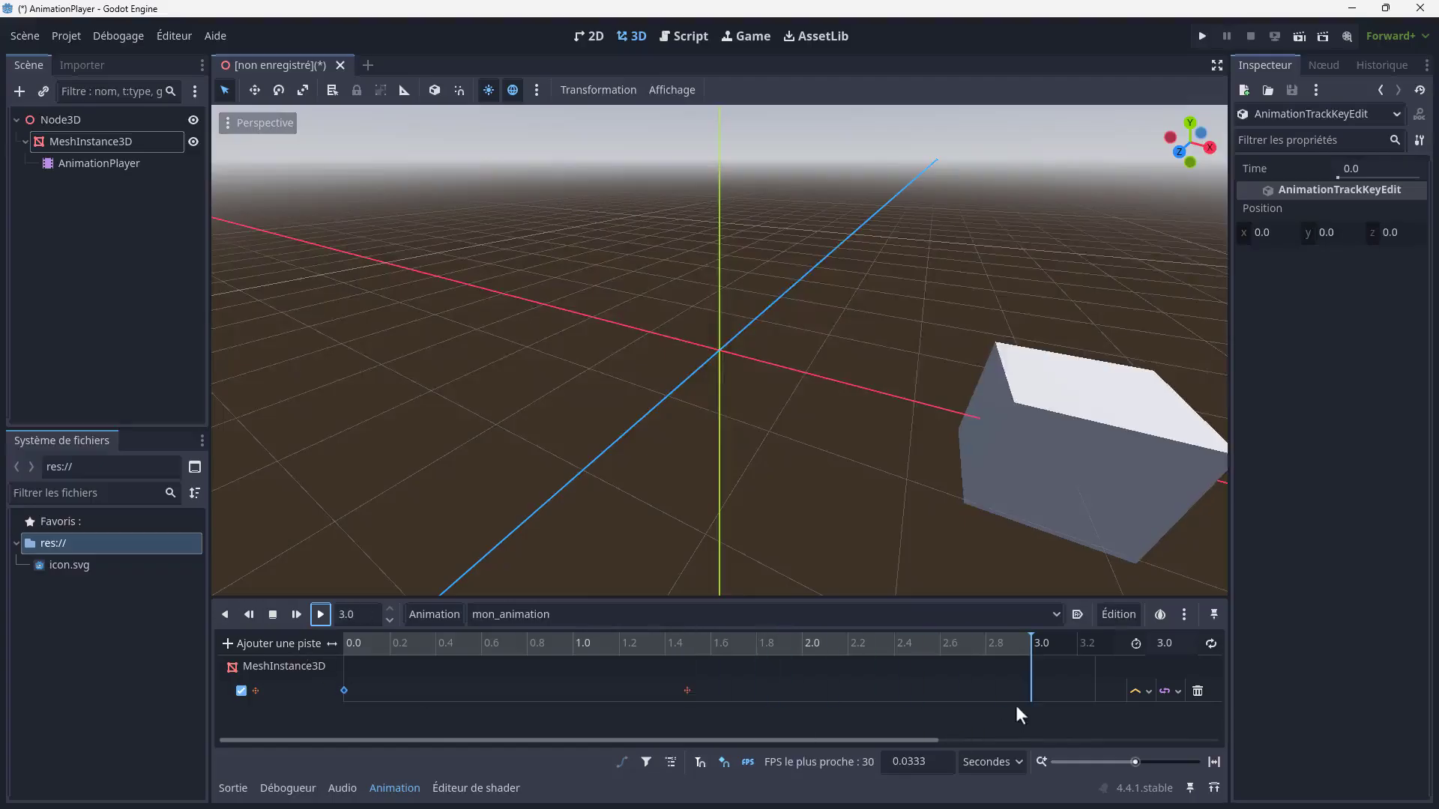
- Copy the position key at 0.0 seconds and paste it at 3.0 seconds on the same track
right_click(344, 691)
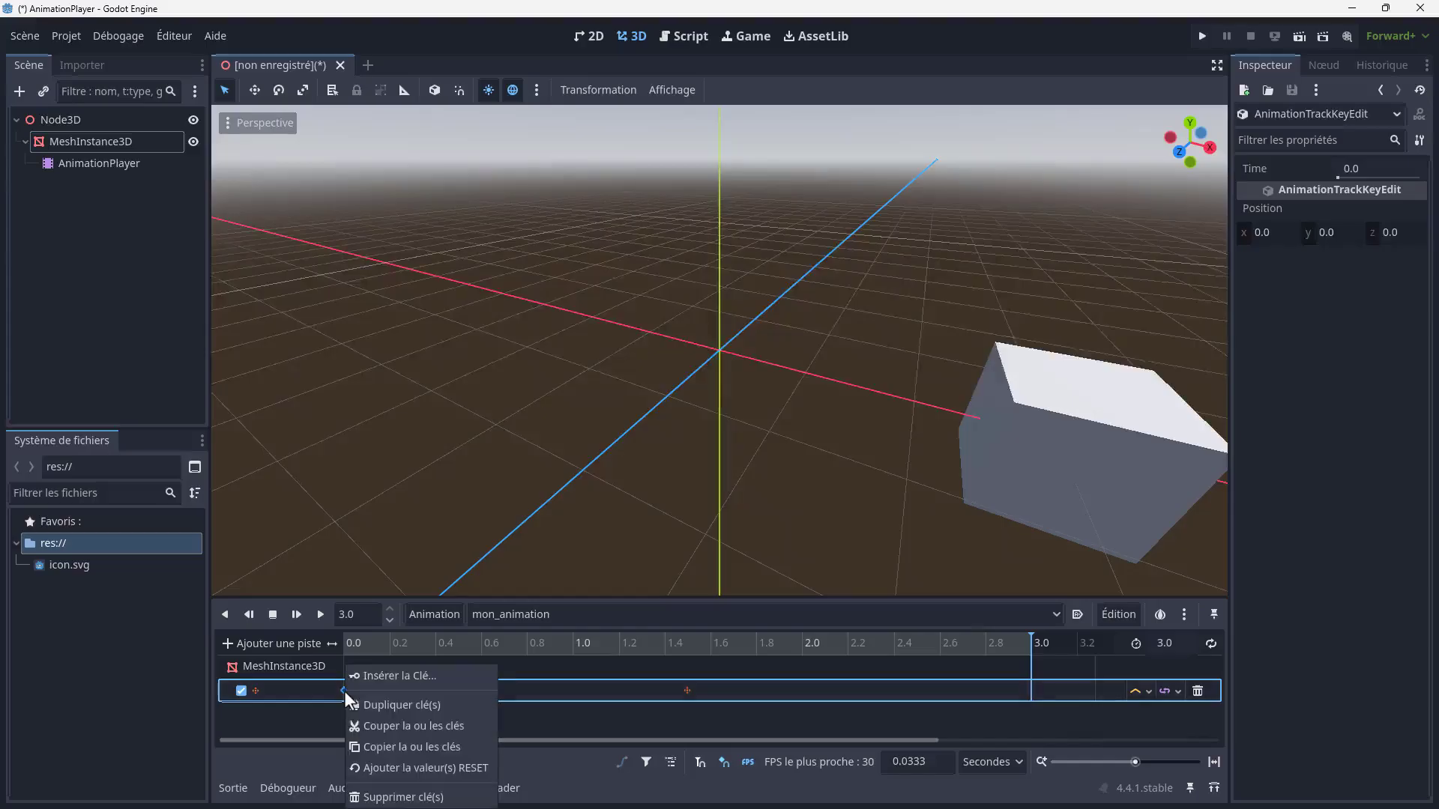
left_click(397, 747)
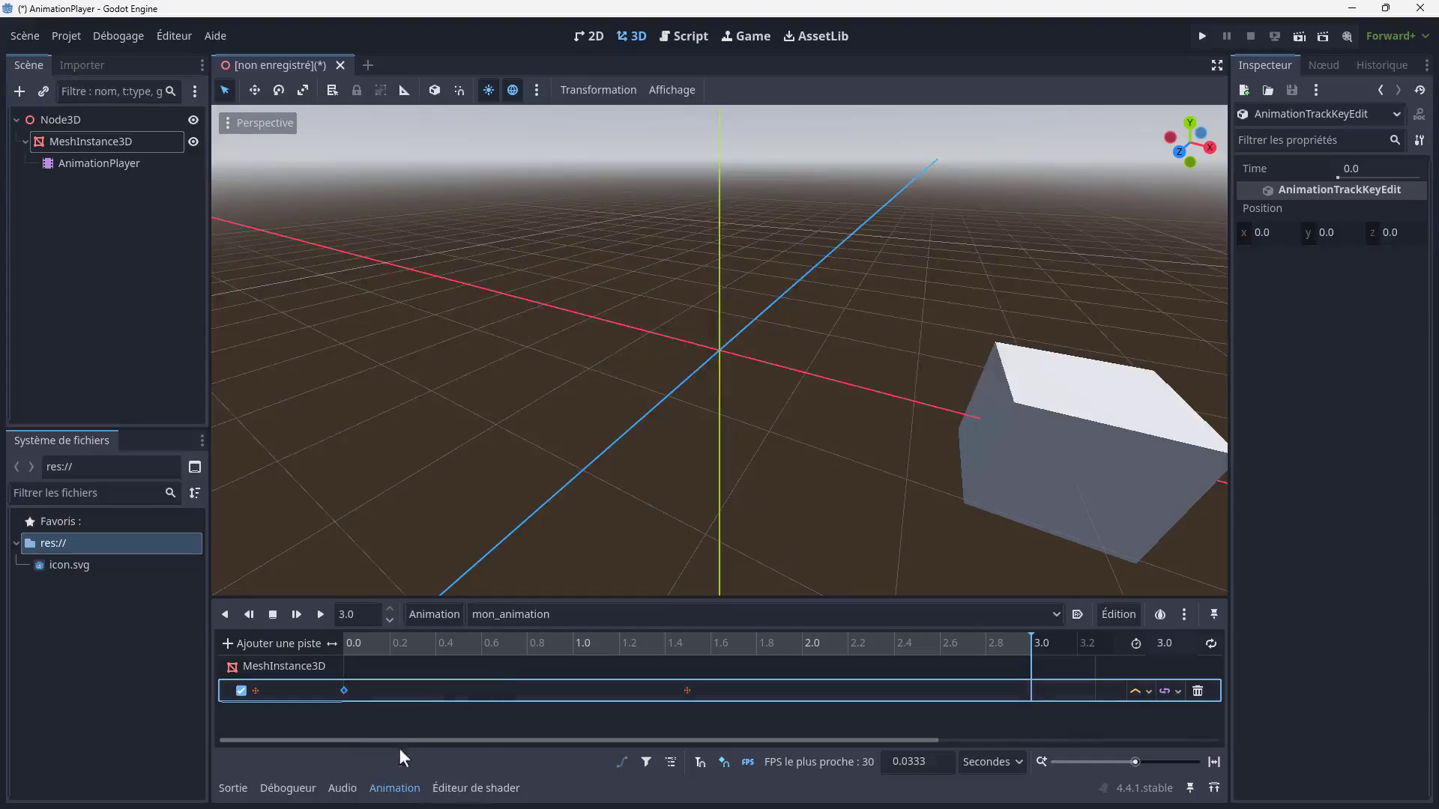
right_click(1028, 694)
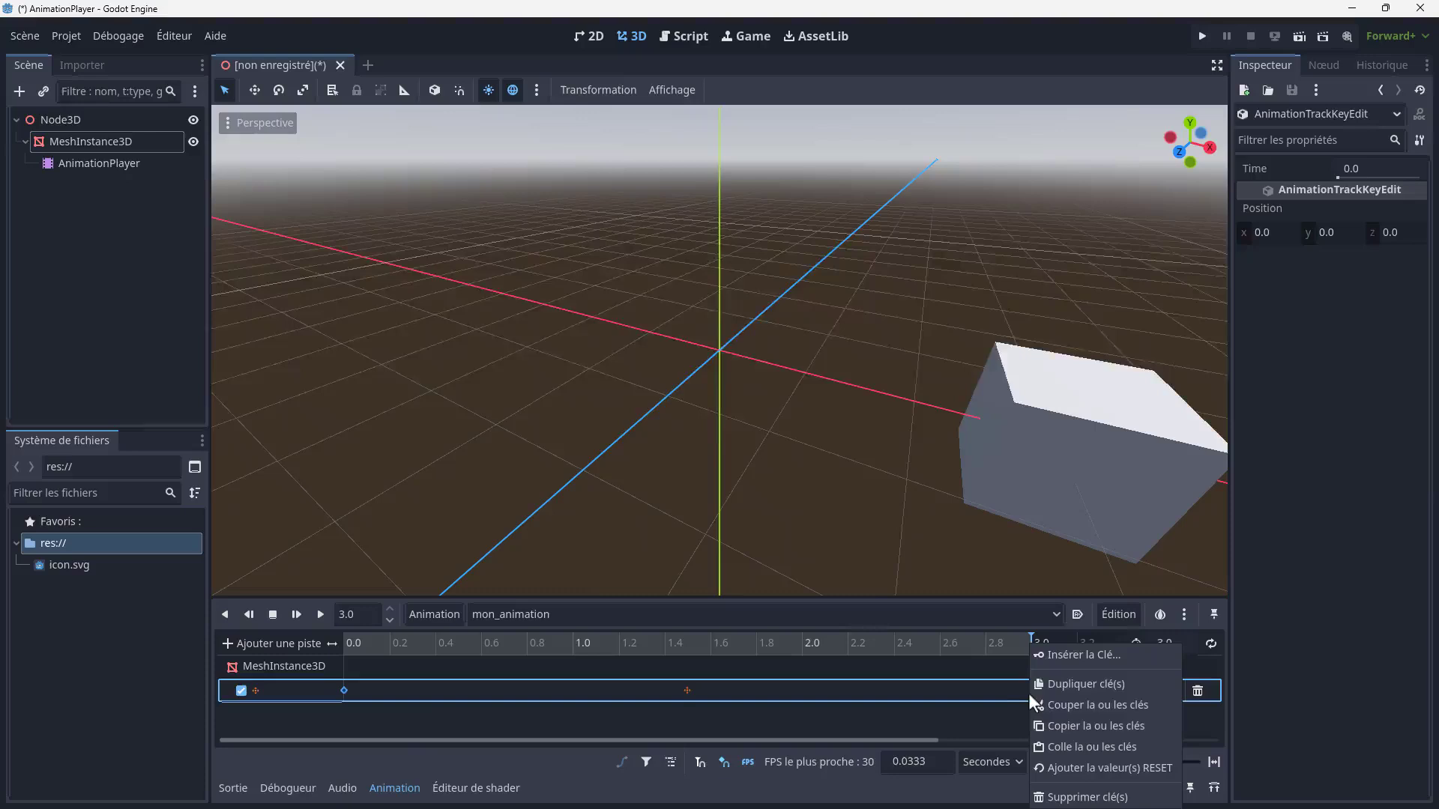
left_click(1067, 745)
- Play mon_animation from the start, then scrub to the 1.5-second key and back to 0.0 seconds
left_click_drag(1031, 643, 328, 643)
left_click(320, 615)
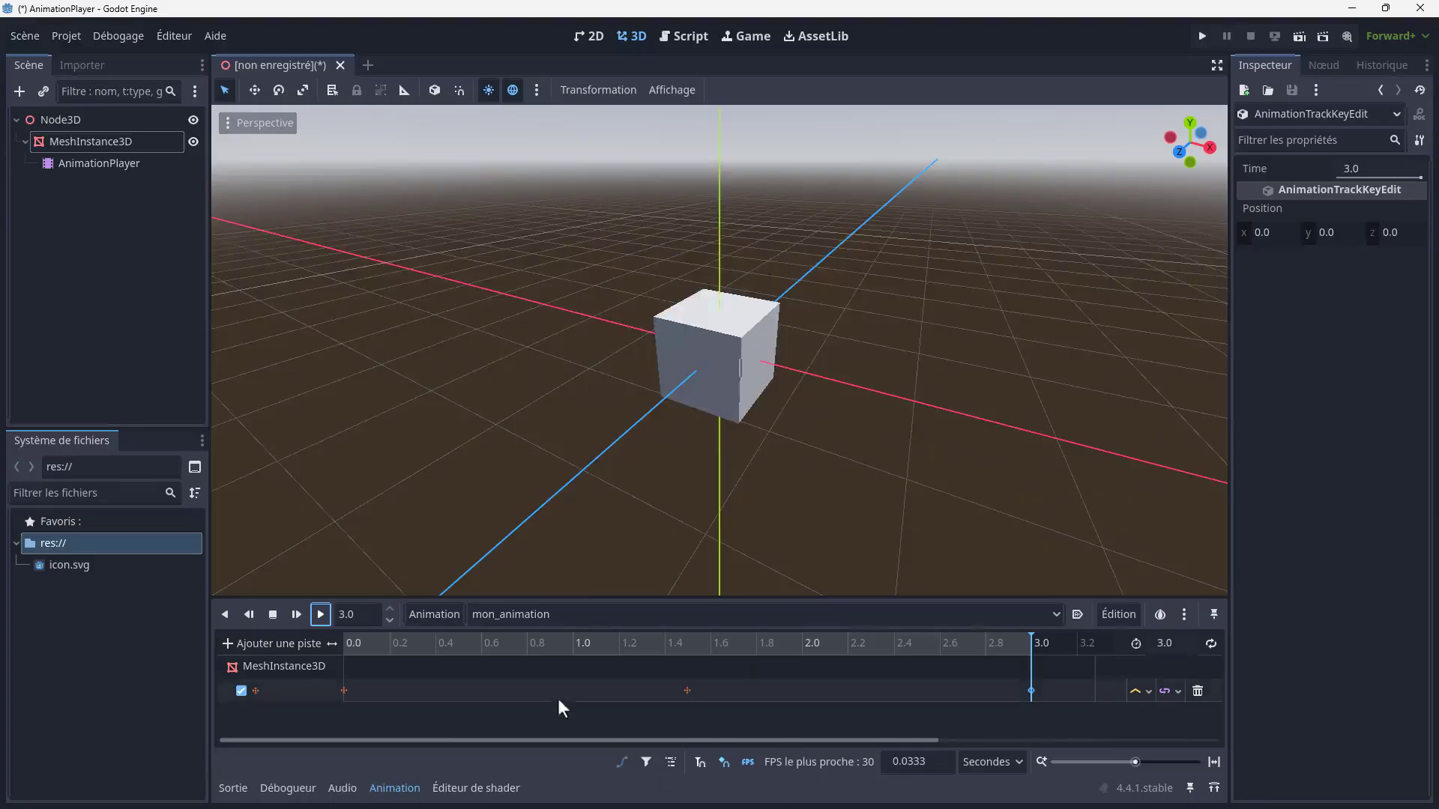
left_click_drag(414, 645, 686, 654)
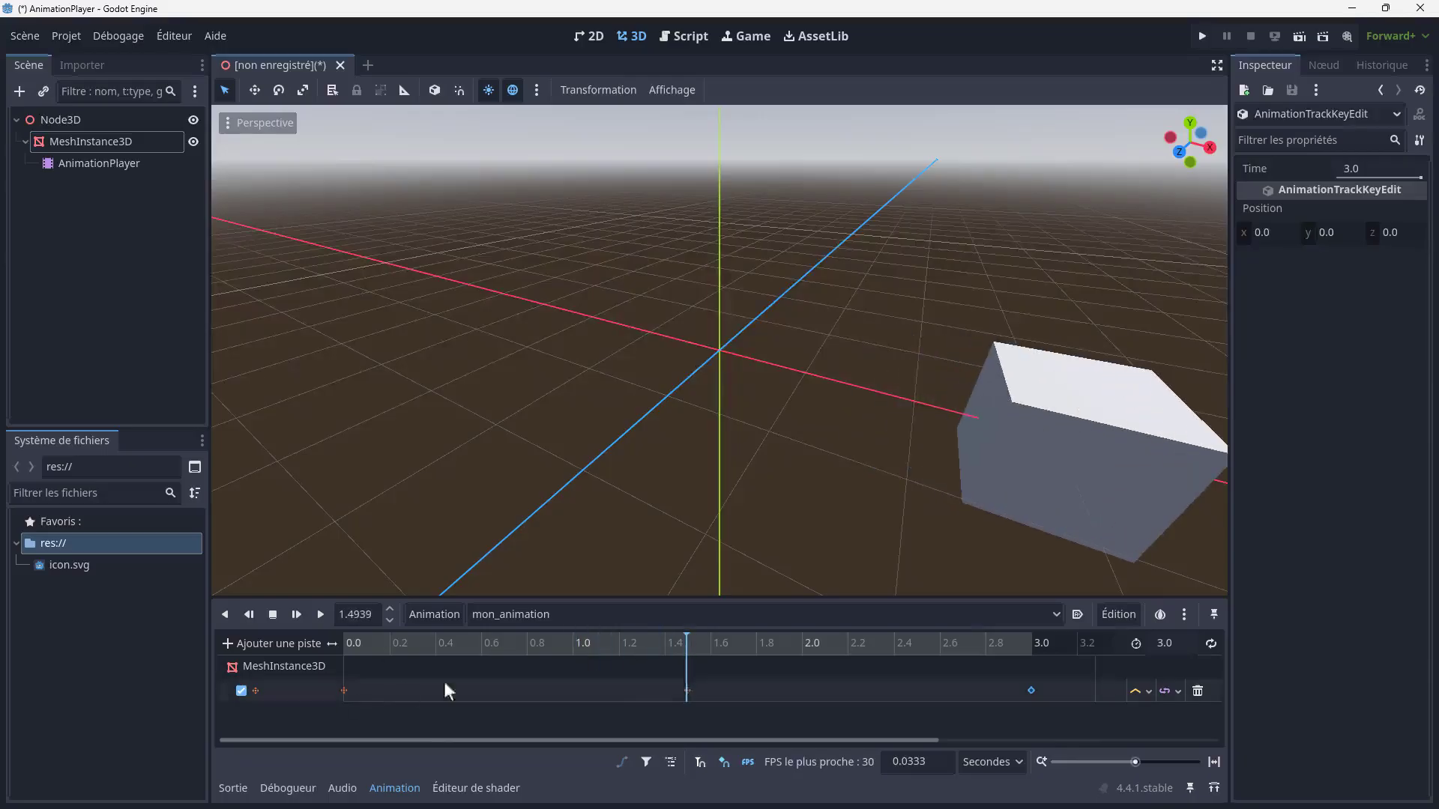
left_click_drag(686, 637, 325, 655)
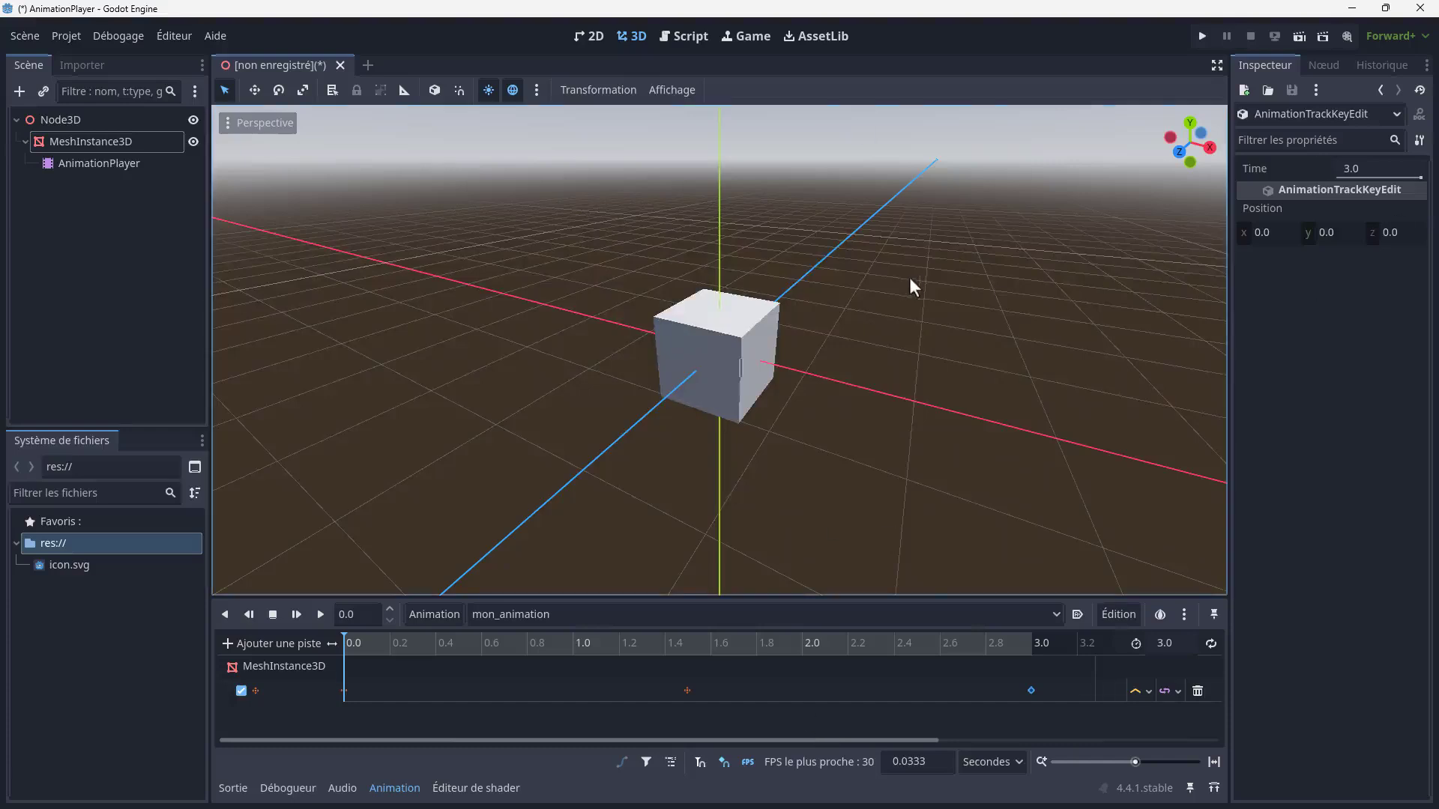
- Run the project with the current scene as main scene, saving it as Demo.tscn, and close the game window
left_click(1201, 36)
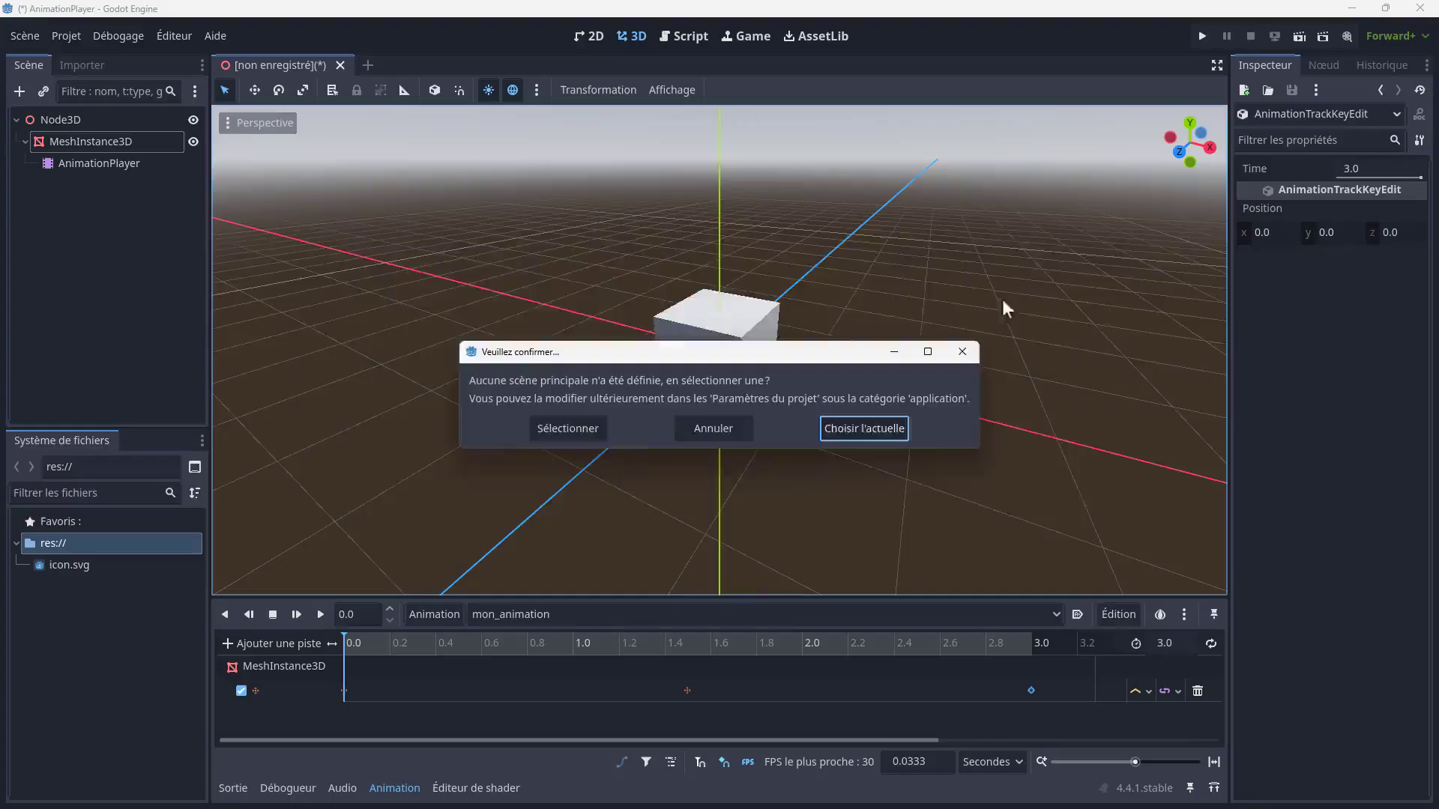
left_click(881, 433)
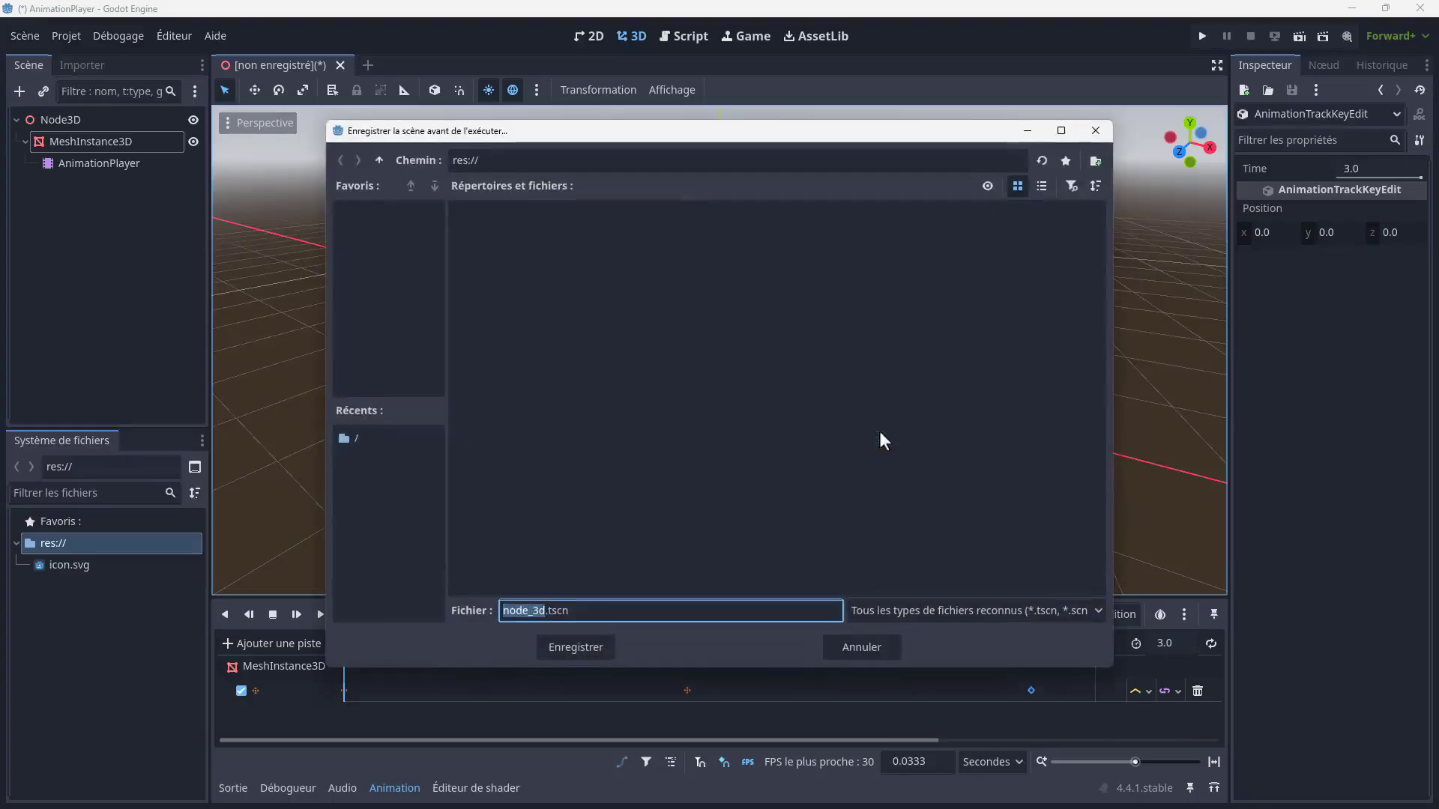
type("Demo")
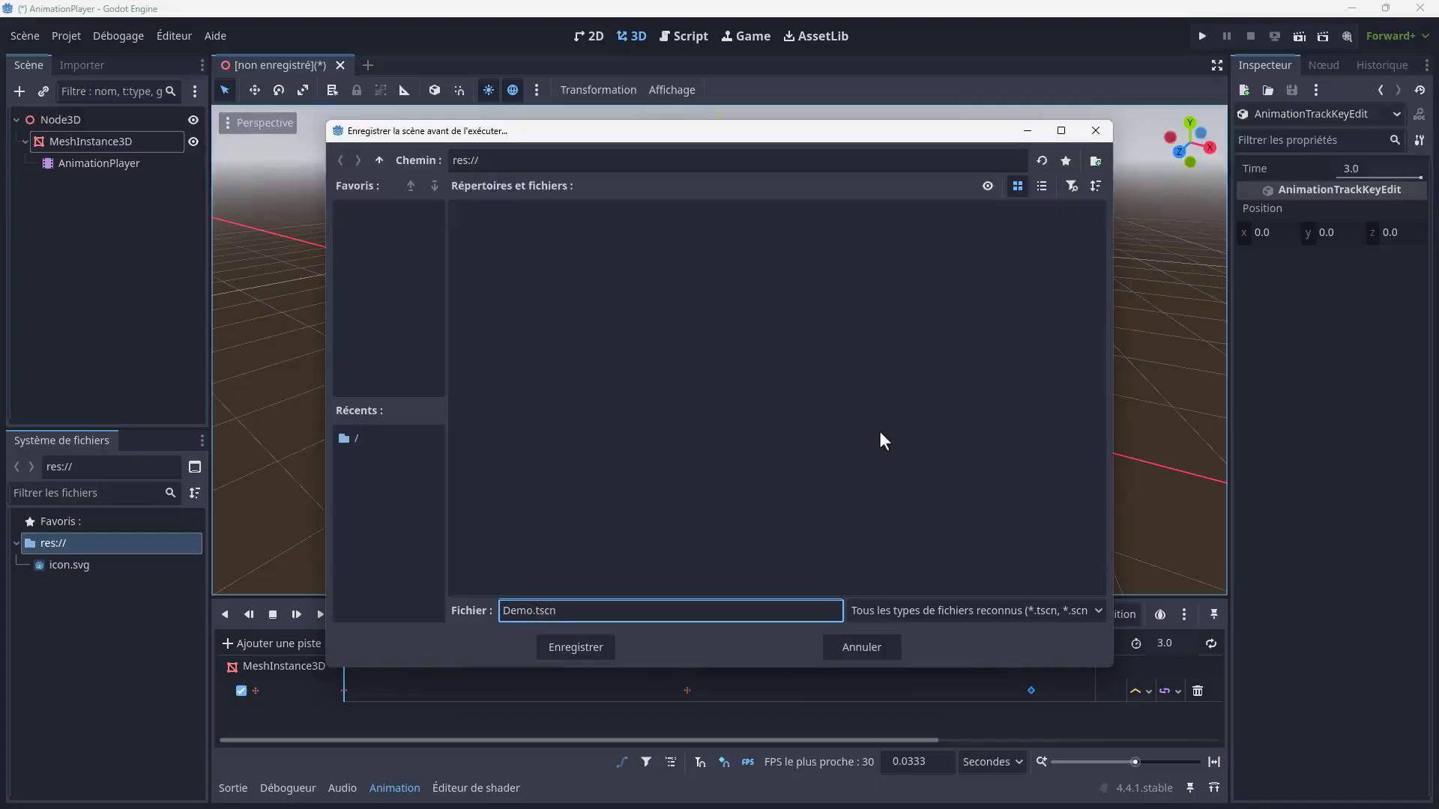
key("Return")
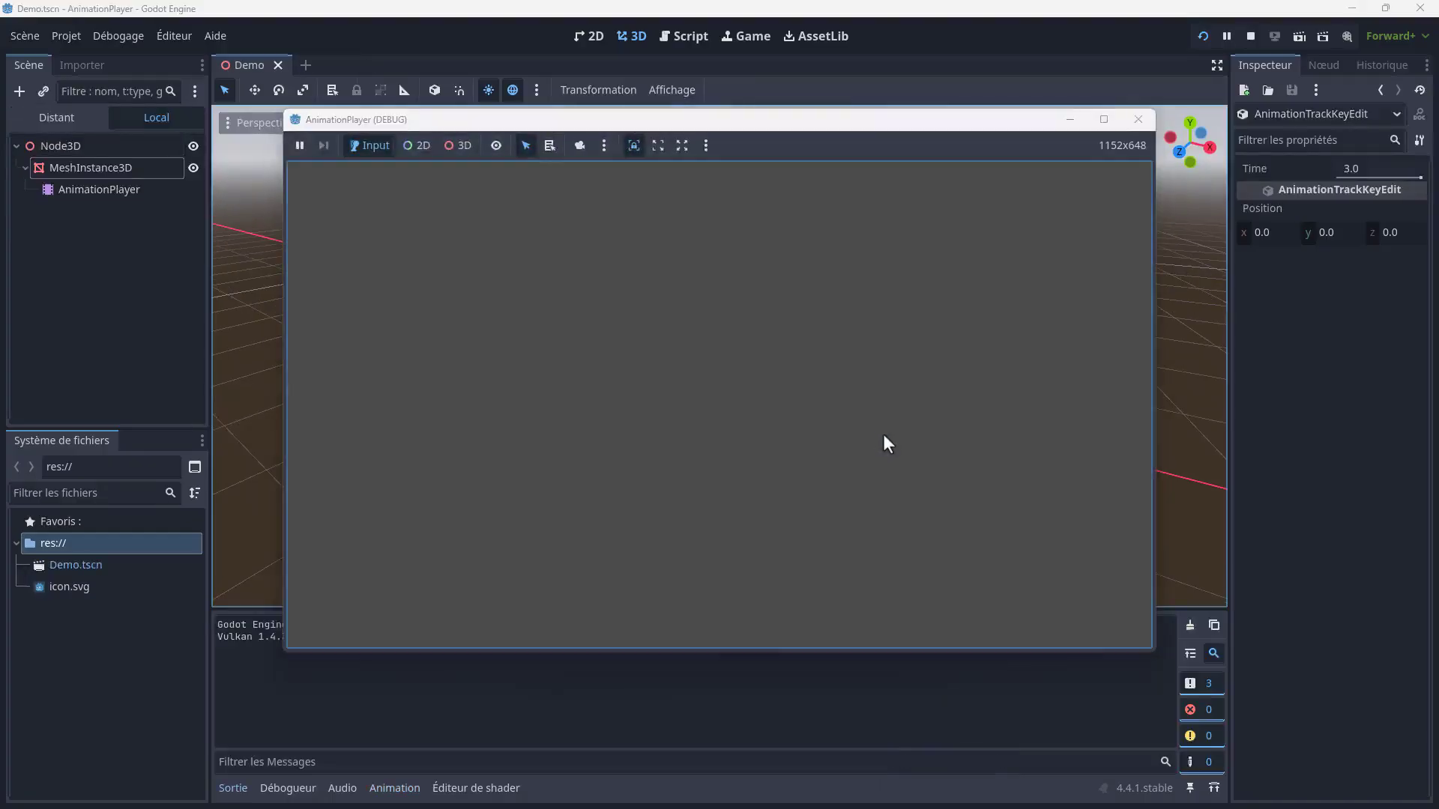
left_click(1139, 120)
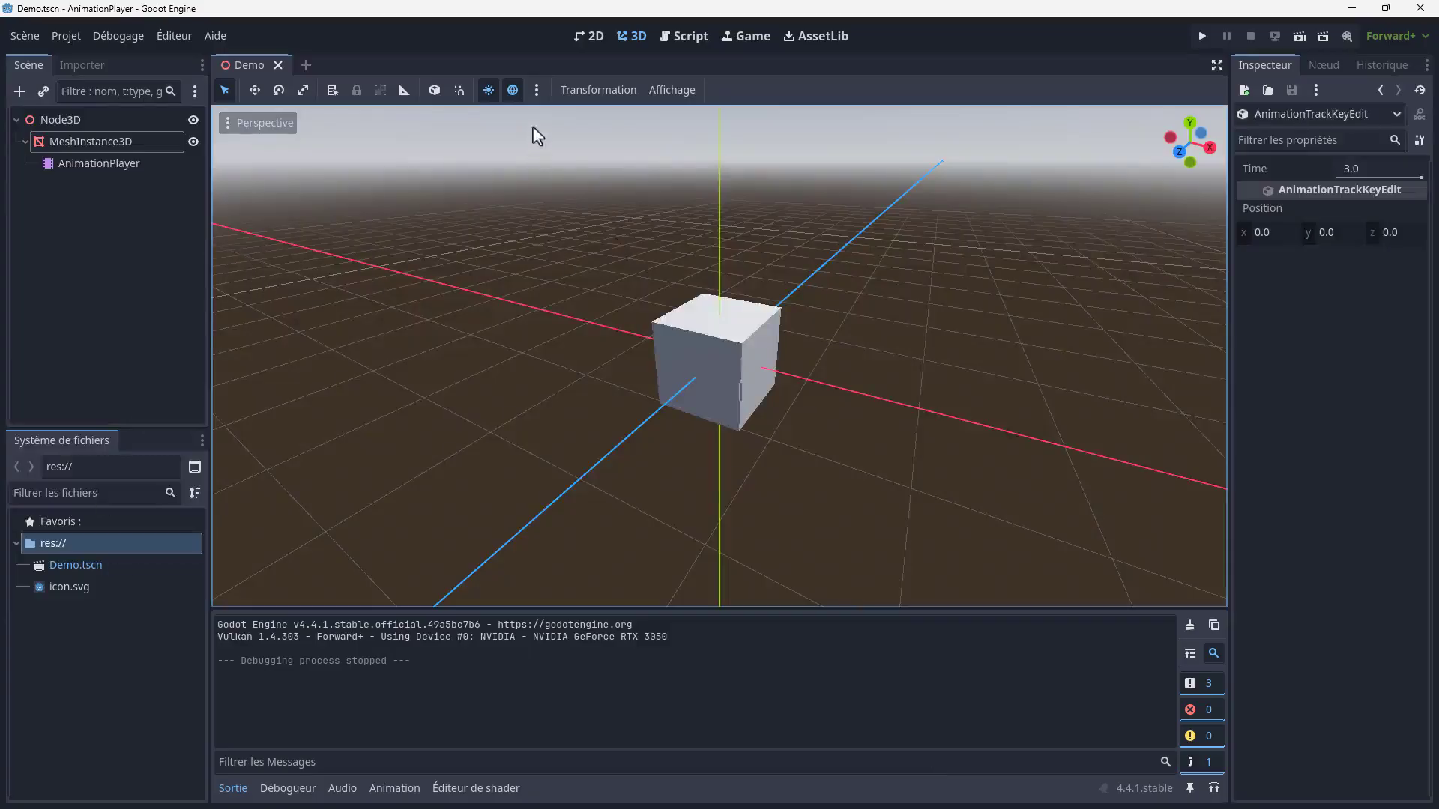
- Add the preview environment to the Demo scene
left_click(536, 89)
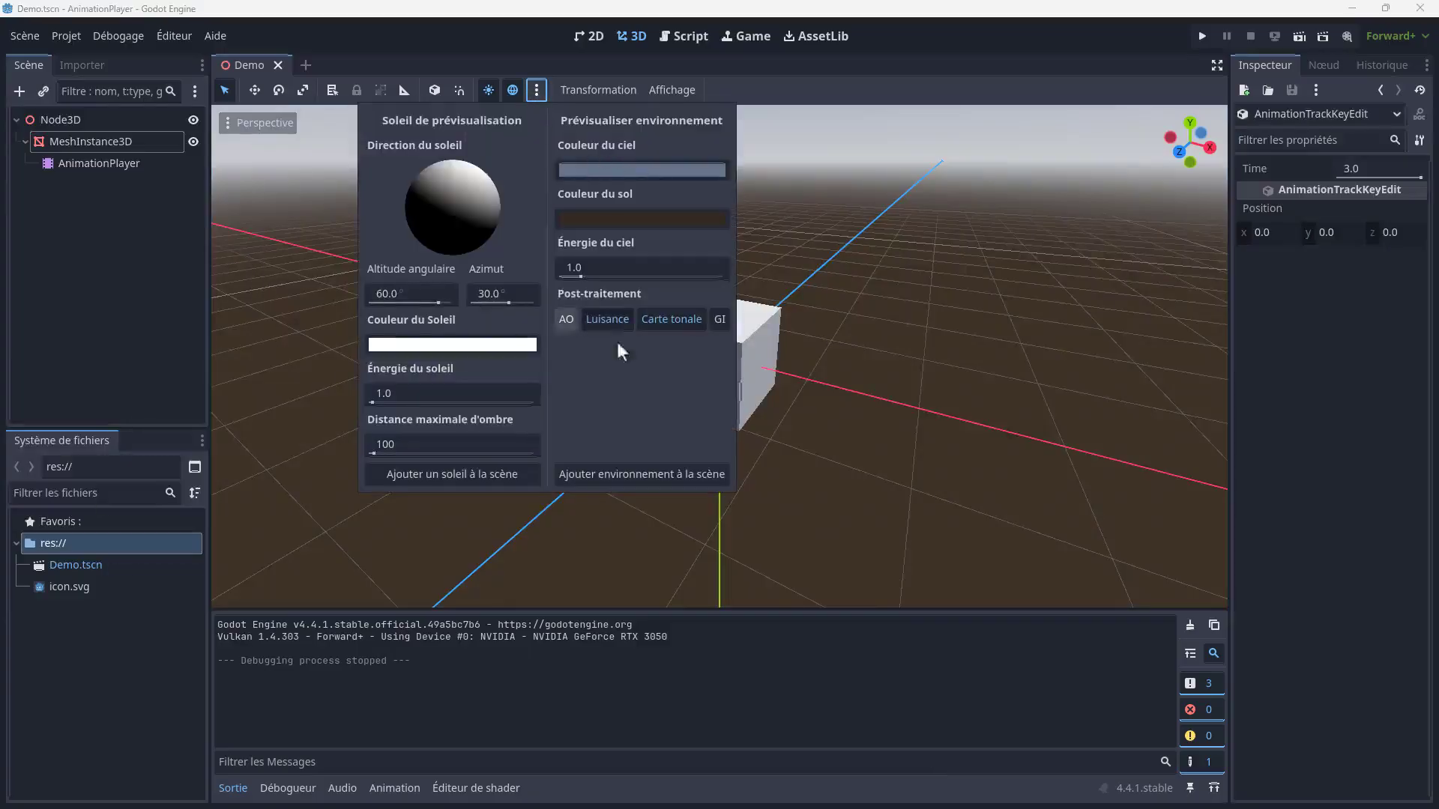
left_click(630, 477)
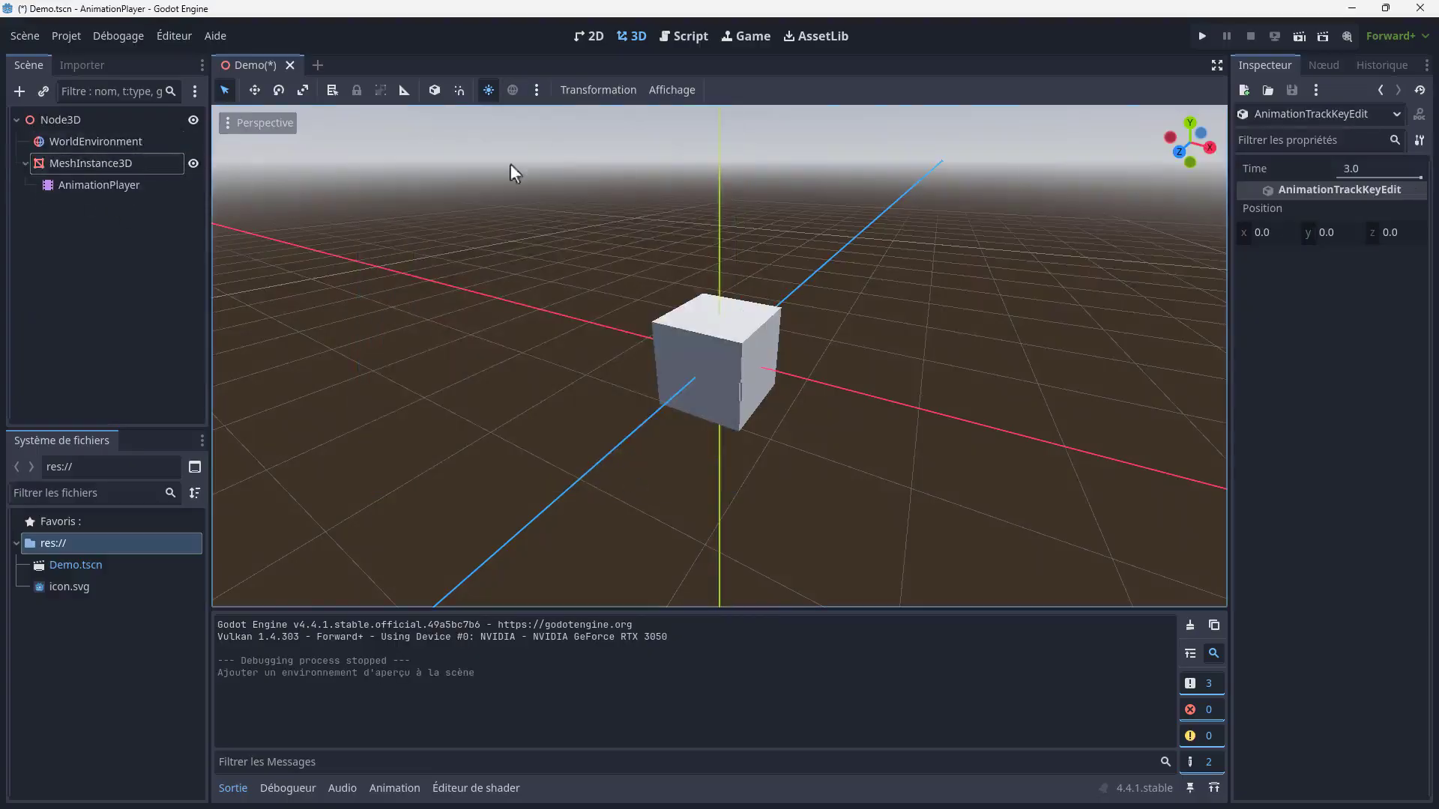
- Add the preview sun to the Demo scene and create a Camera3D node as a child of the root Node3D
left_click(537, 90)
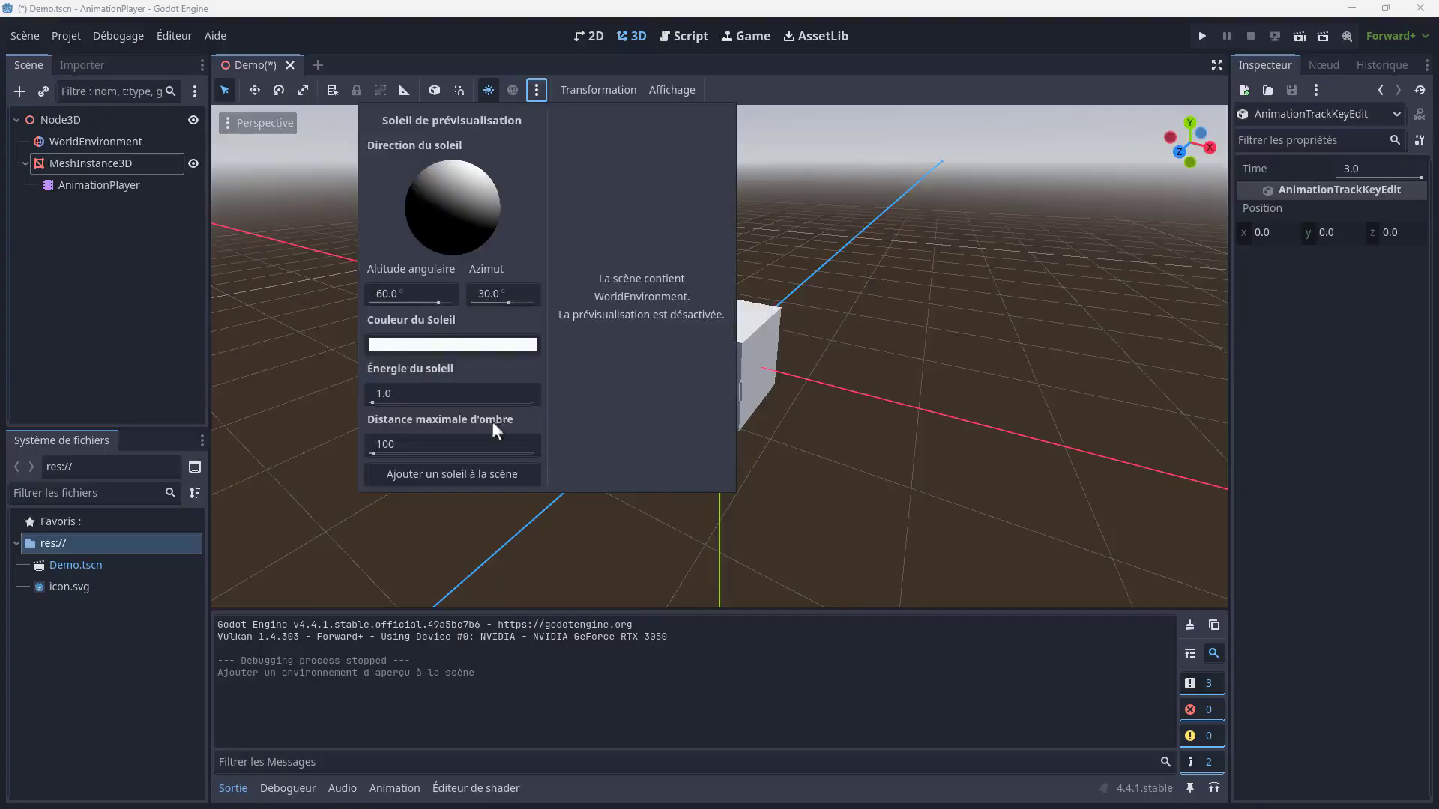
left_click(475, 477)
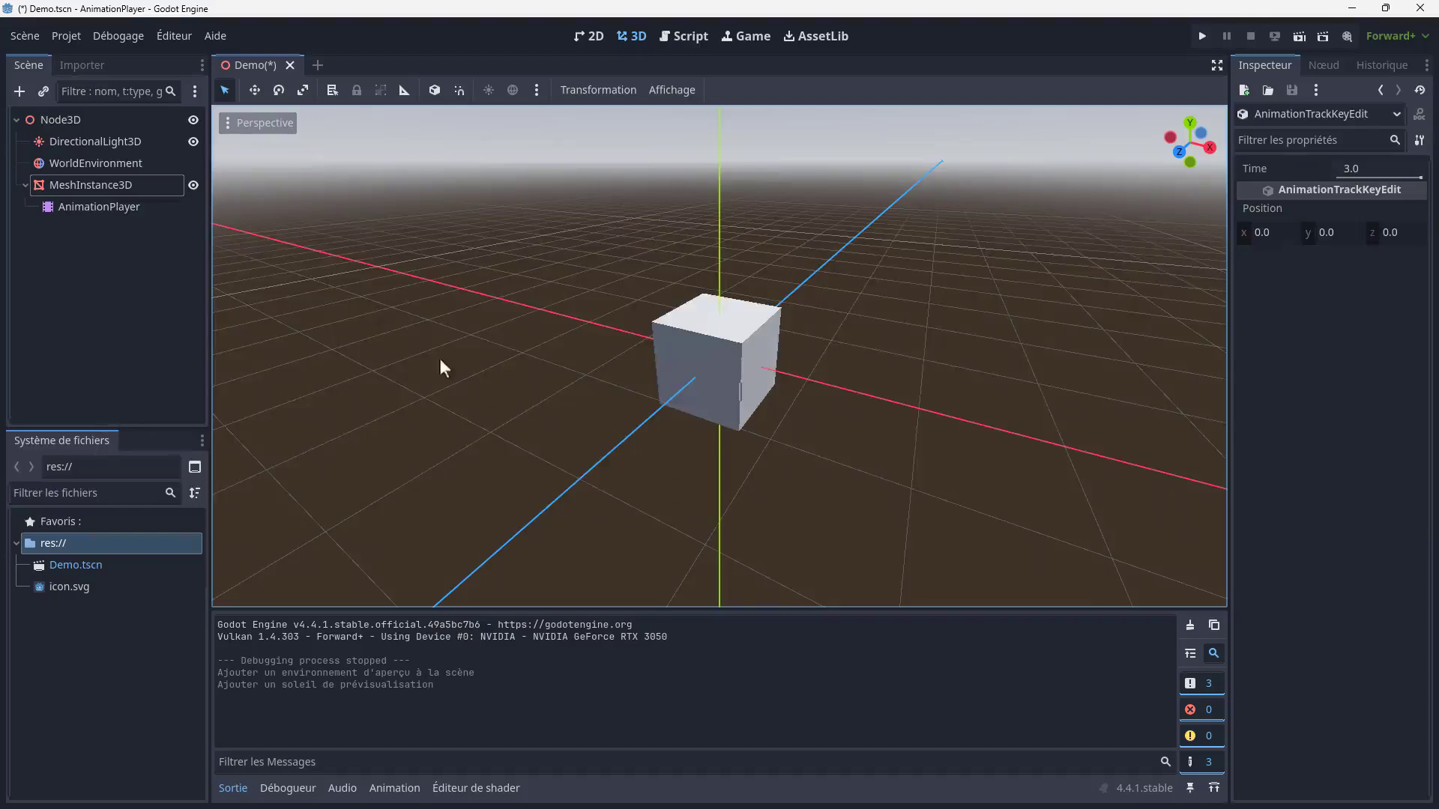
left_click(79, 123)
right_click(79, 123)
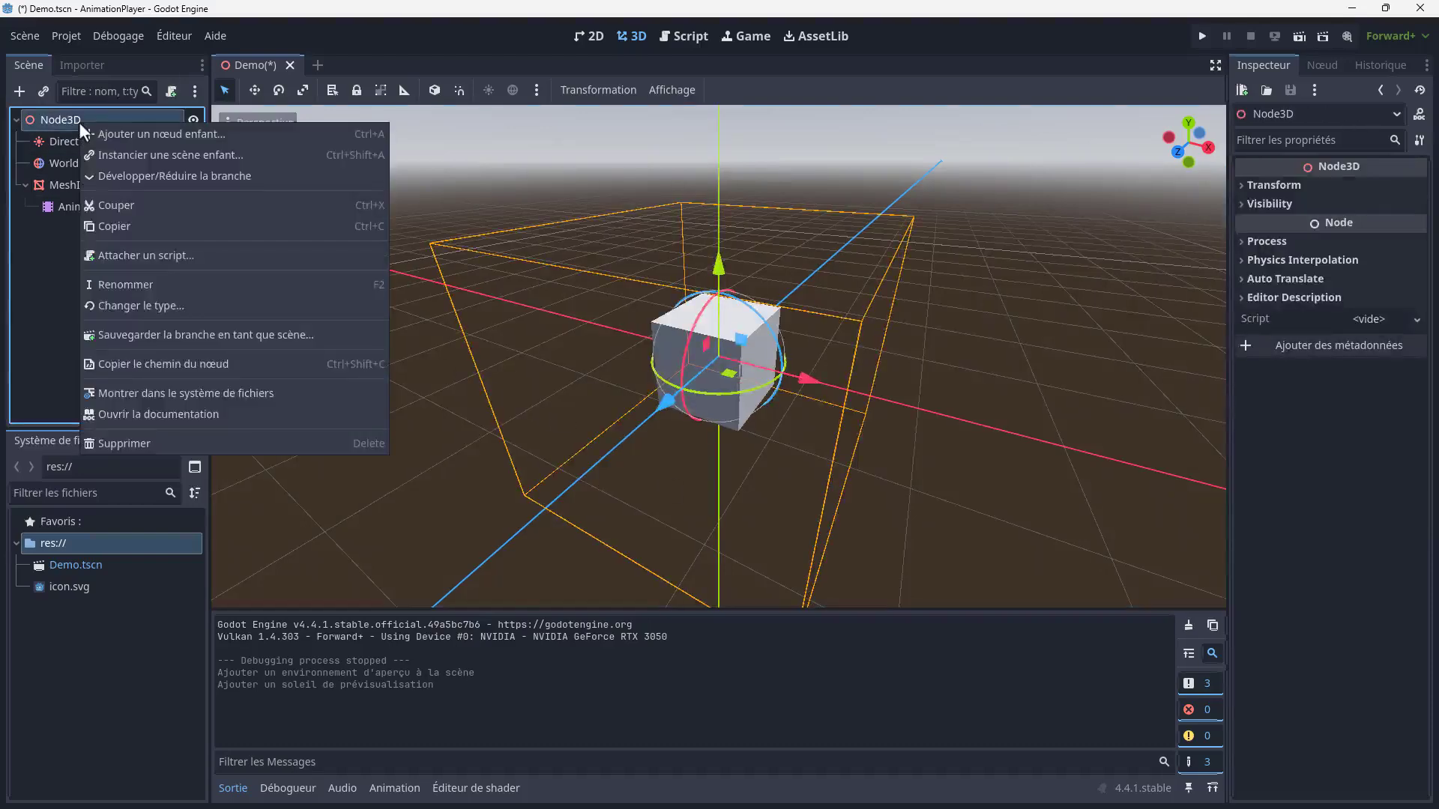
left_click(106, 134)
type("came")
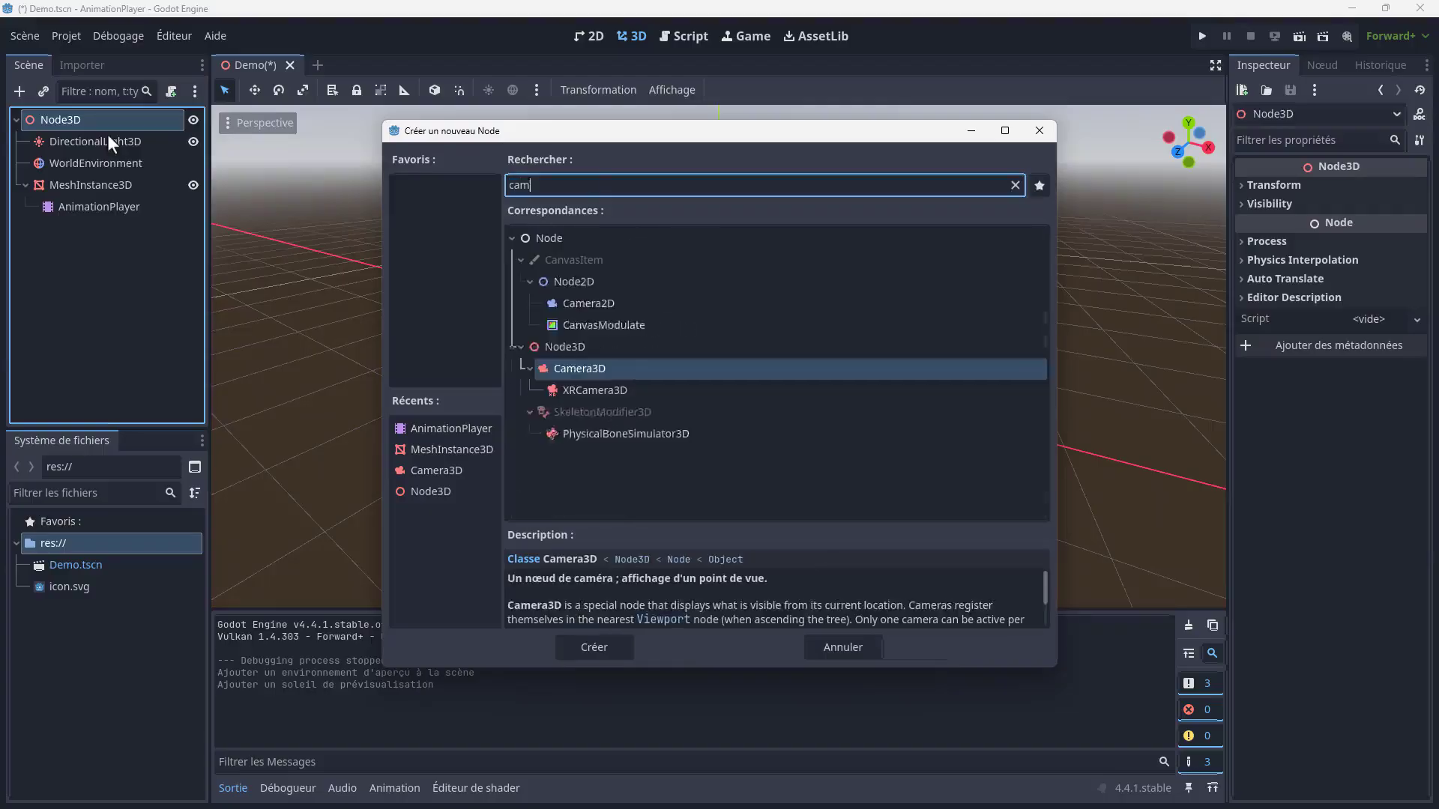
left_click(614, 370)
double_click(615, 371)
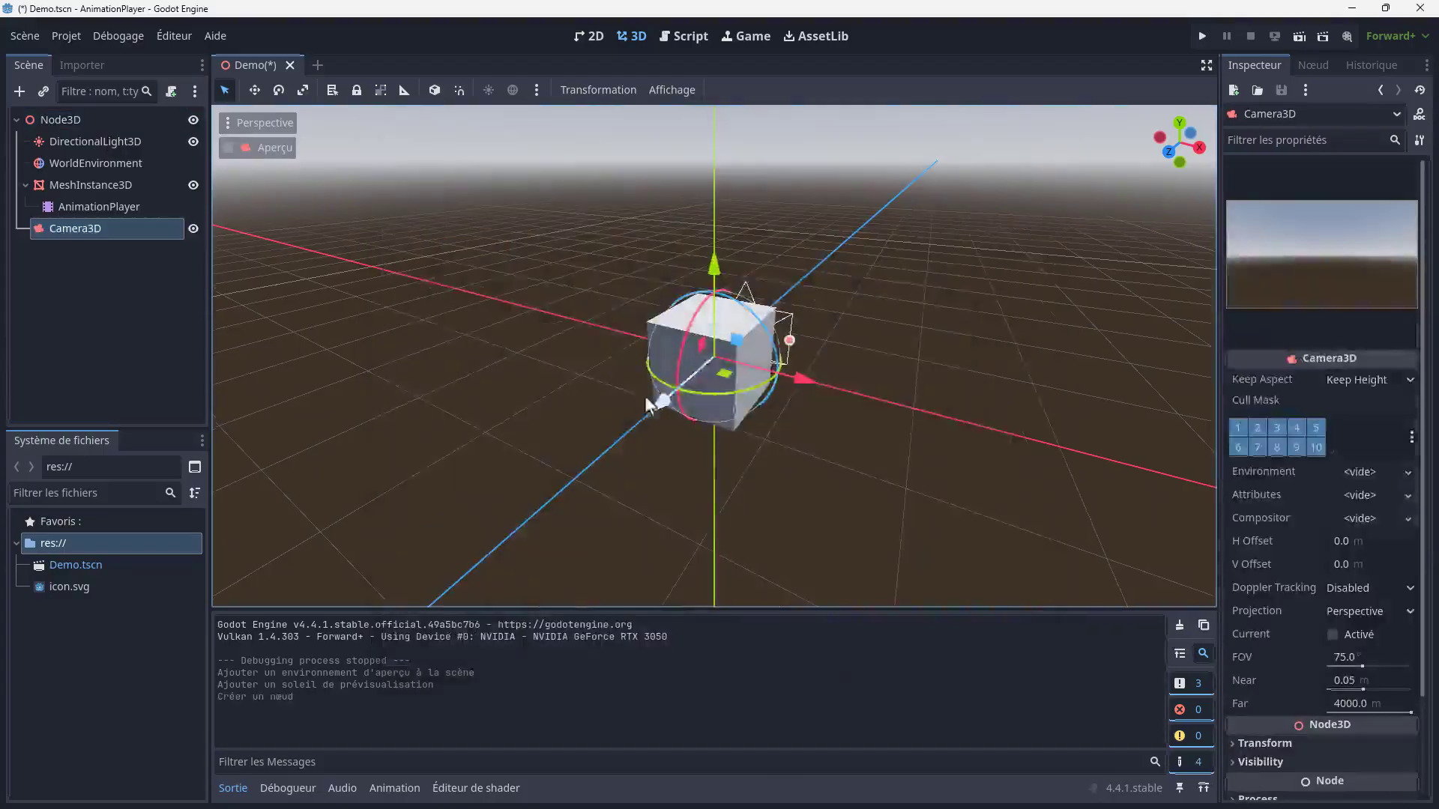
- Move the Camera3D back along Z and up along Y to frame the cube, and test-run the project
left_click_drag(662, 402, 600, 537)
scroll(688, 478, "down", 13)
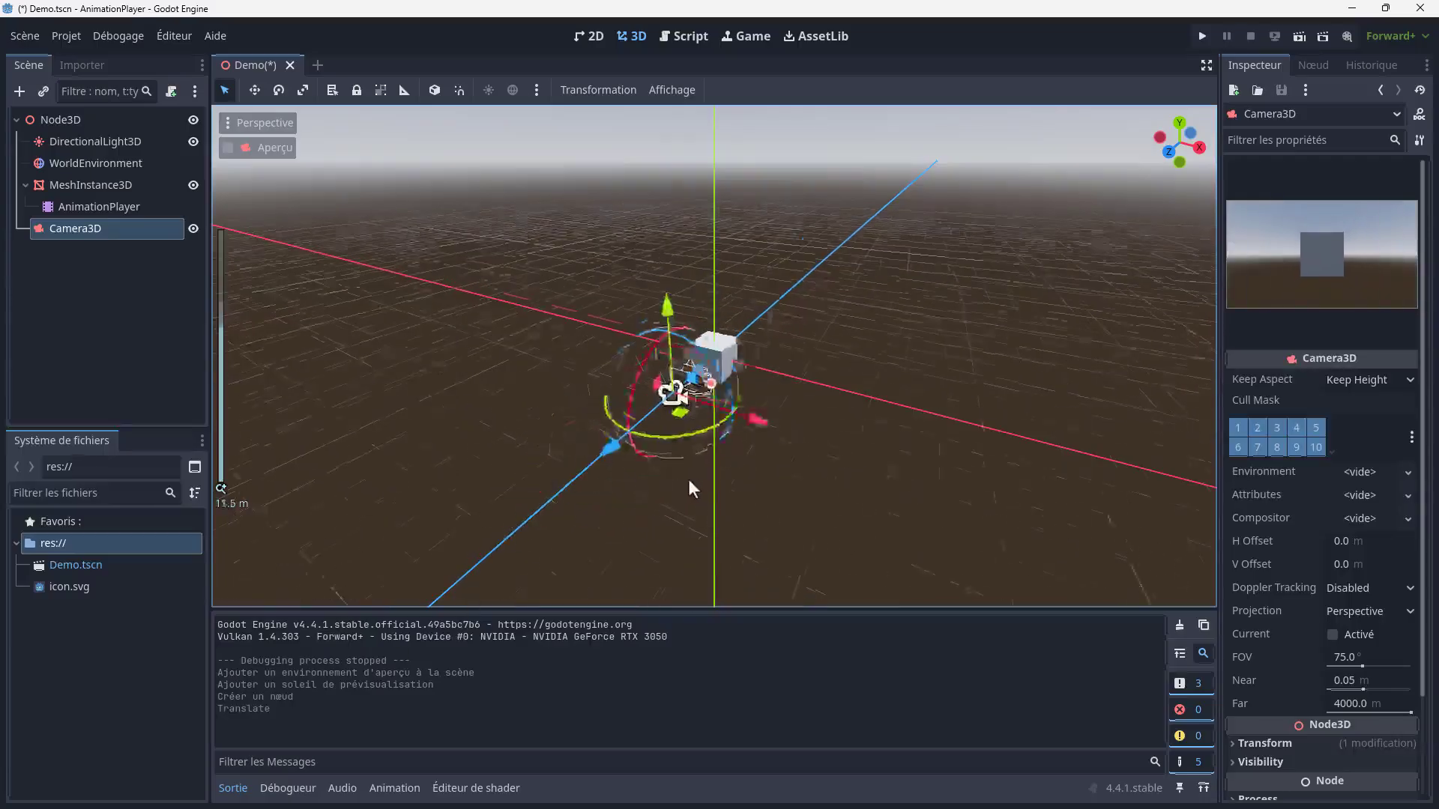
left_click_drag(626, 429, 603, 452)
left_click_drag(658, 309, 656, 285)
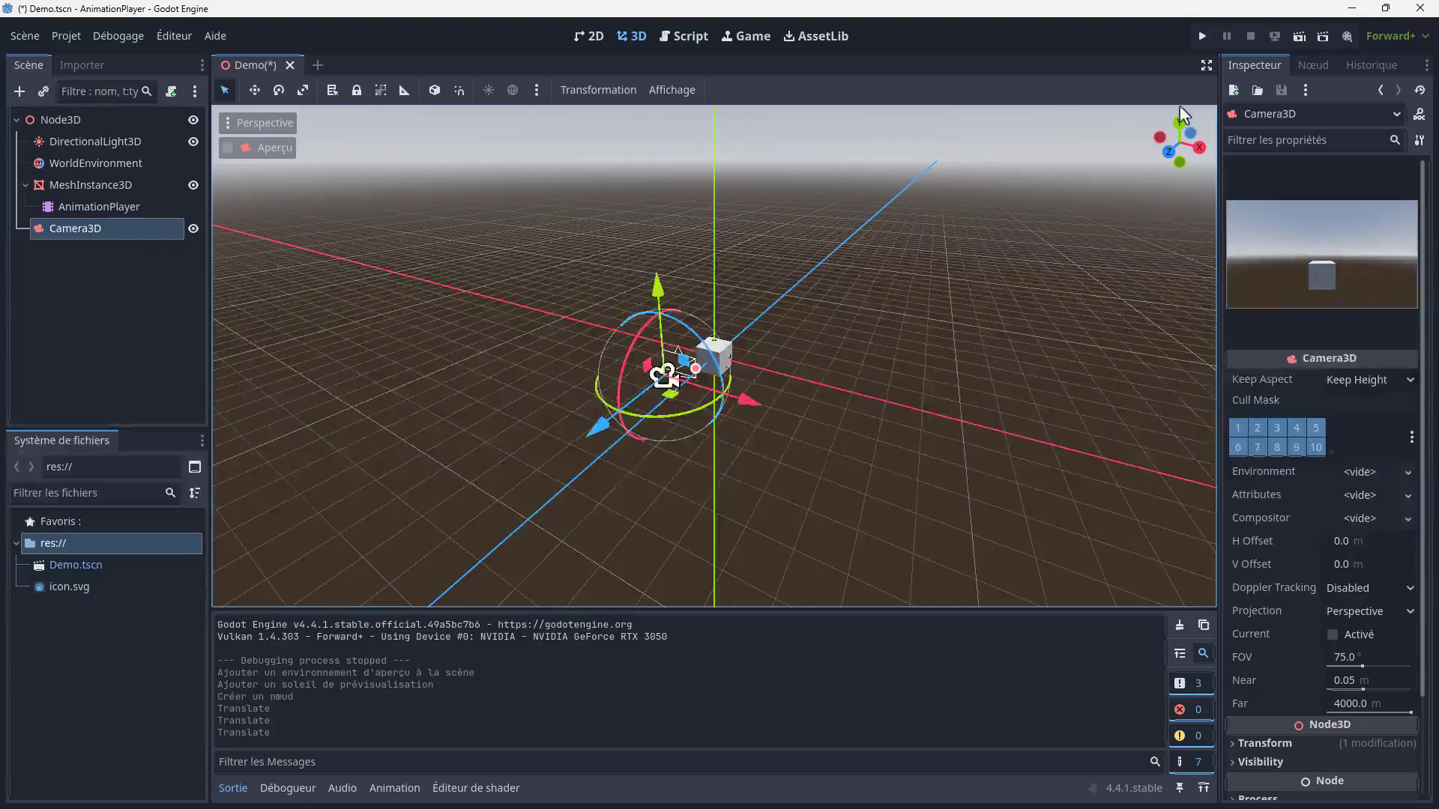
left_click(1202, 36)
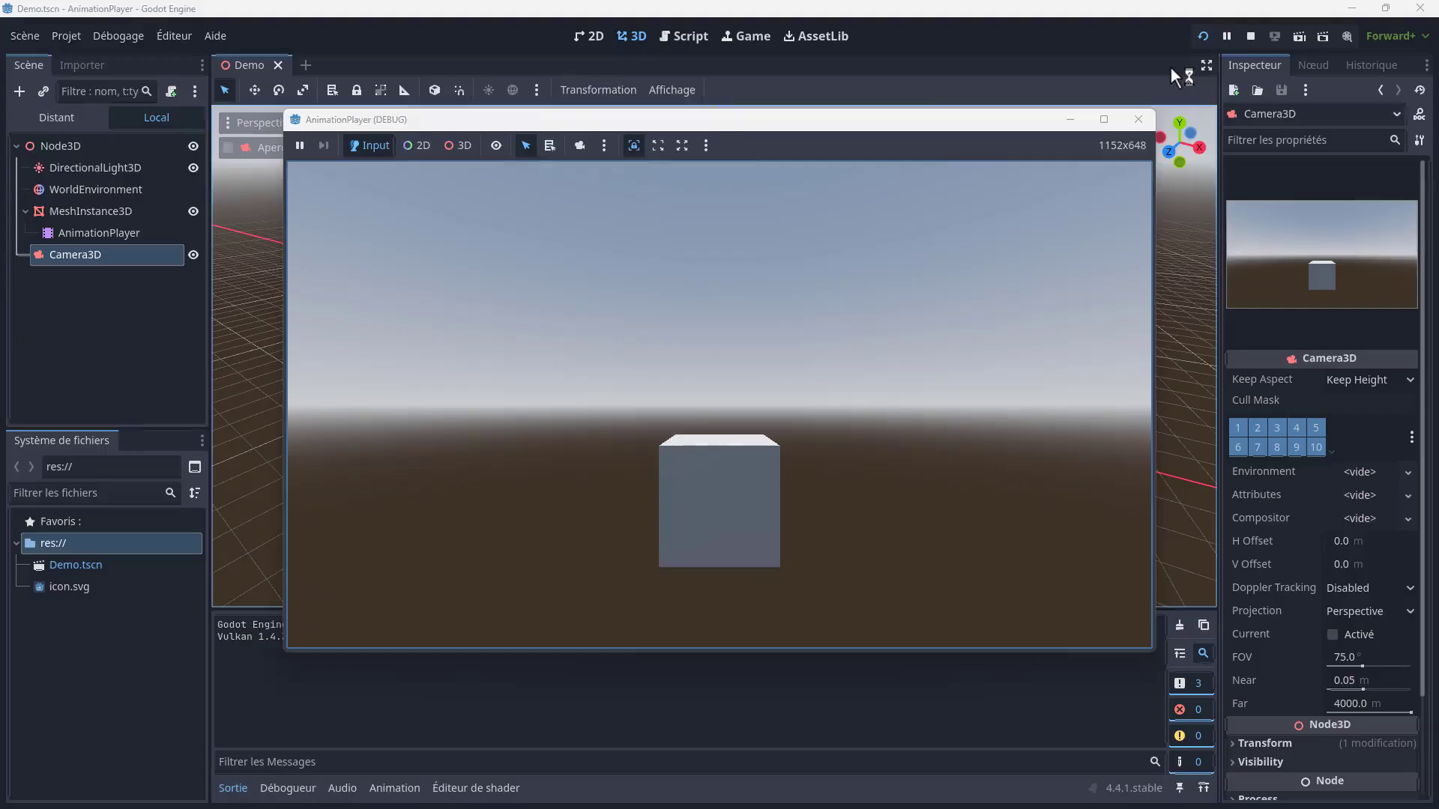
left_click(1138, 119)
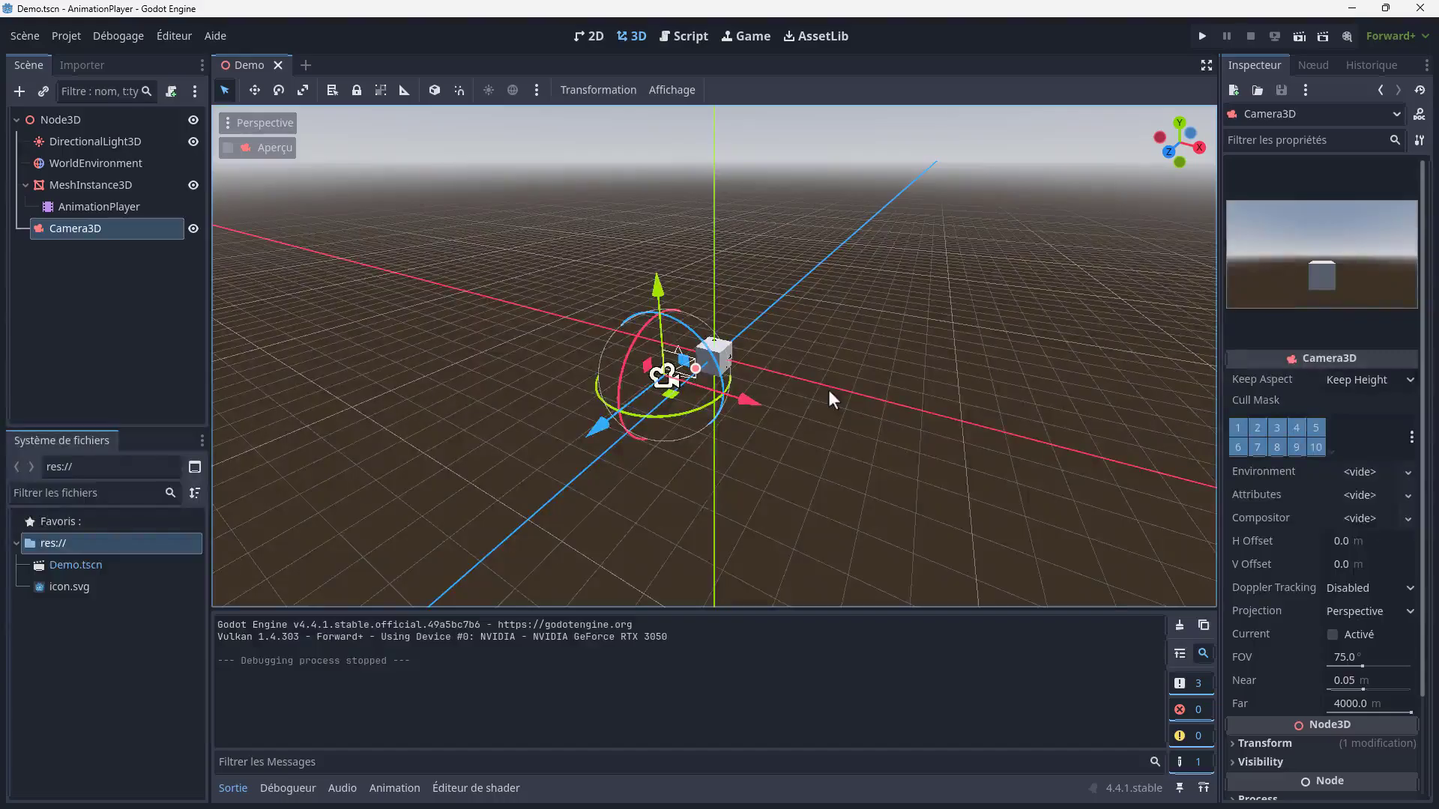
- Set the AnimationPlayer's mon_animation to autoplay on load, and run the project to check it in-game
left_click(112, 208)
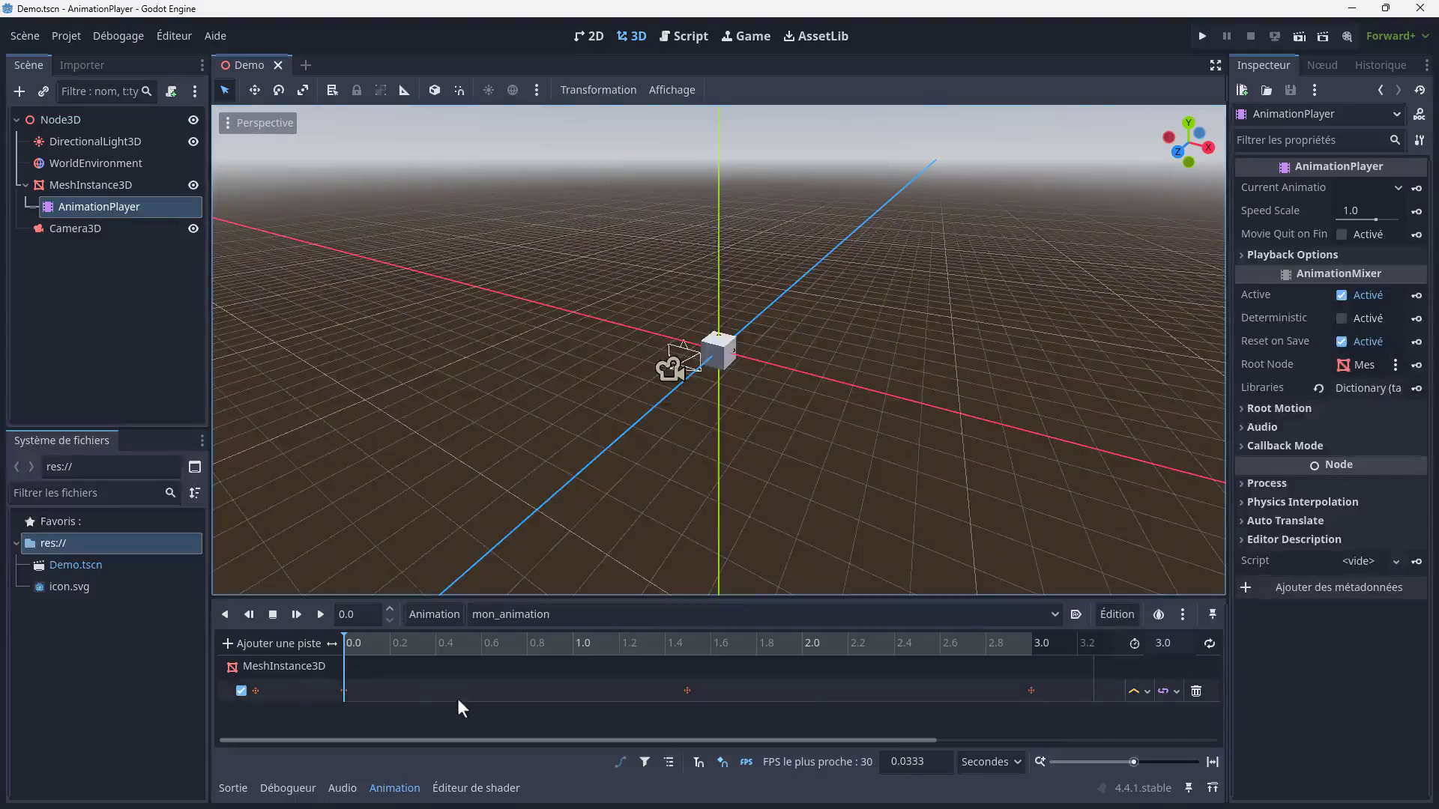
left_click(1077, 614)
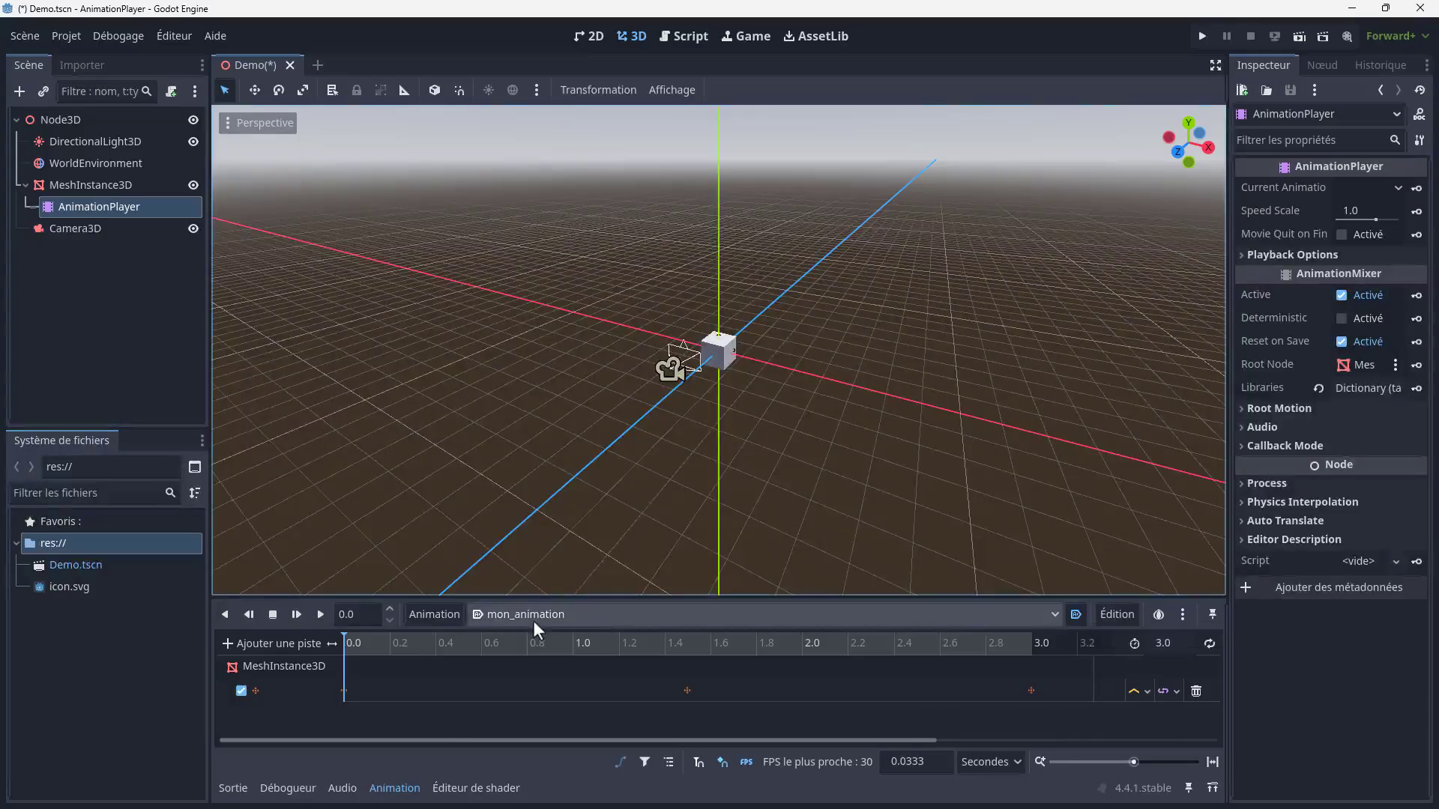
left_click(1199, 39)
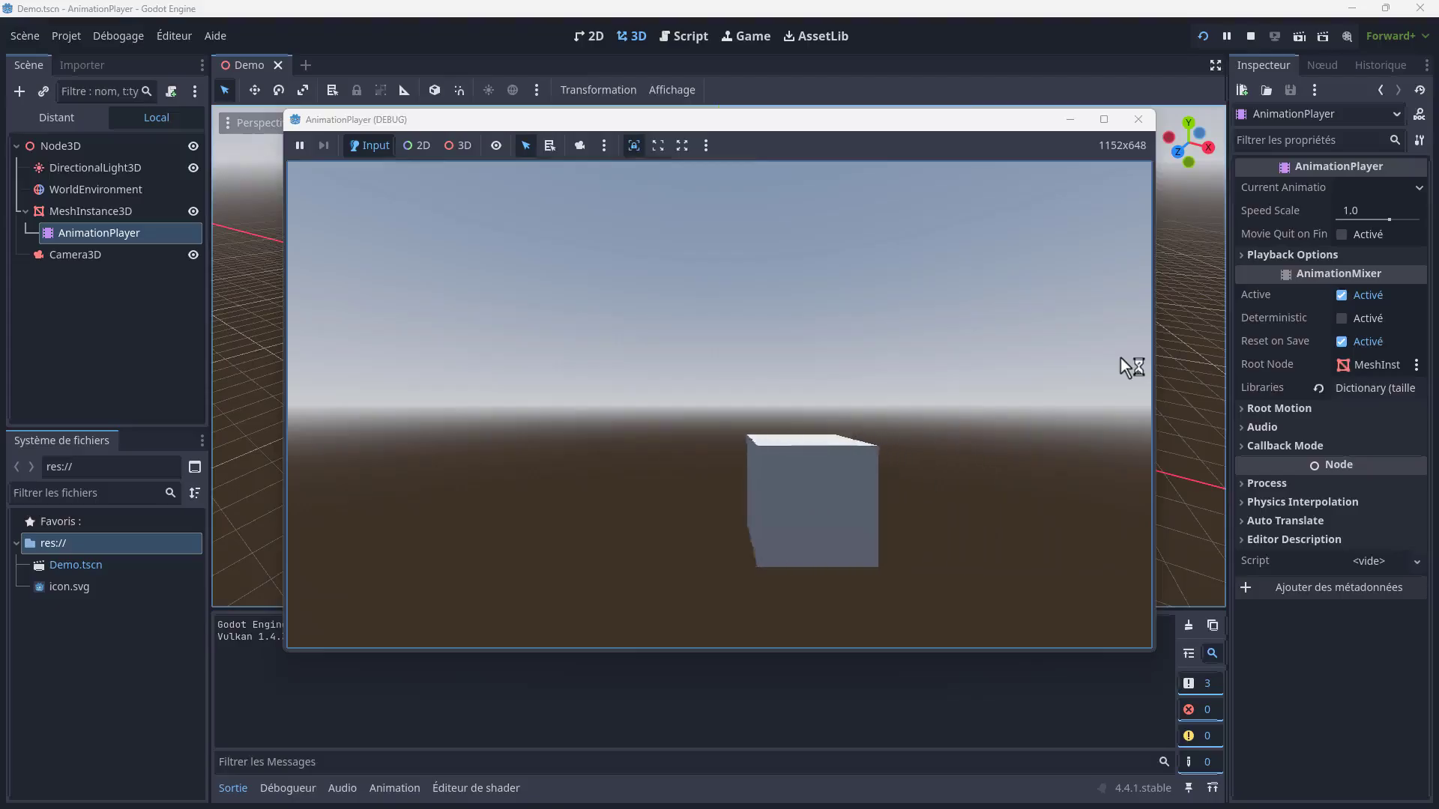
left_click(1136, 120)
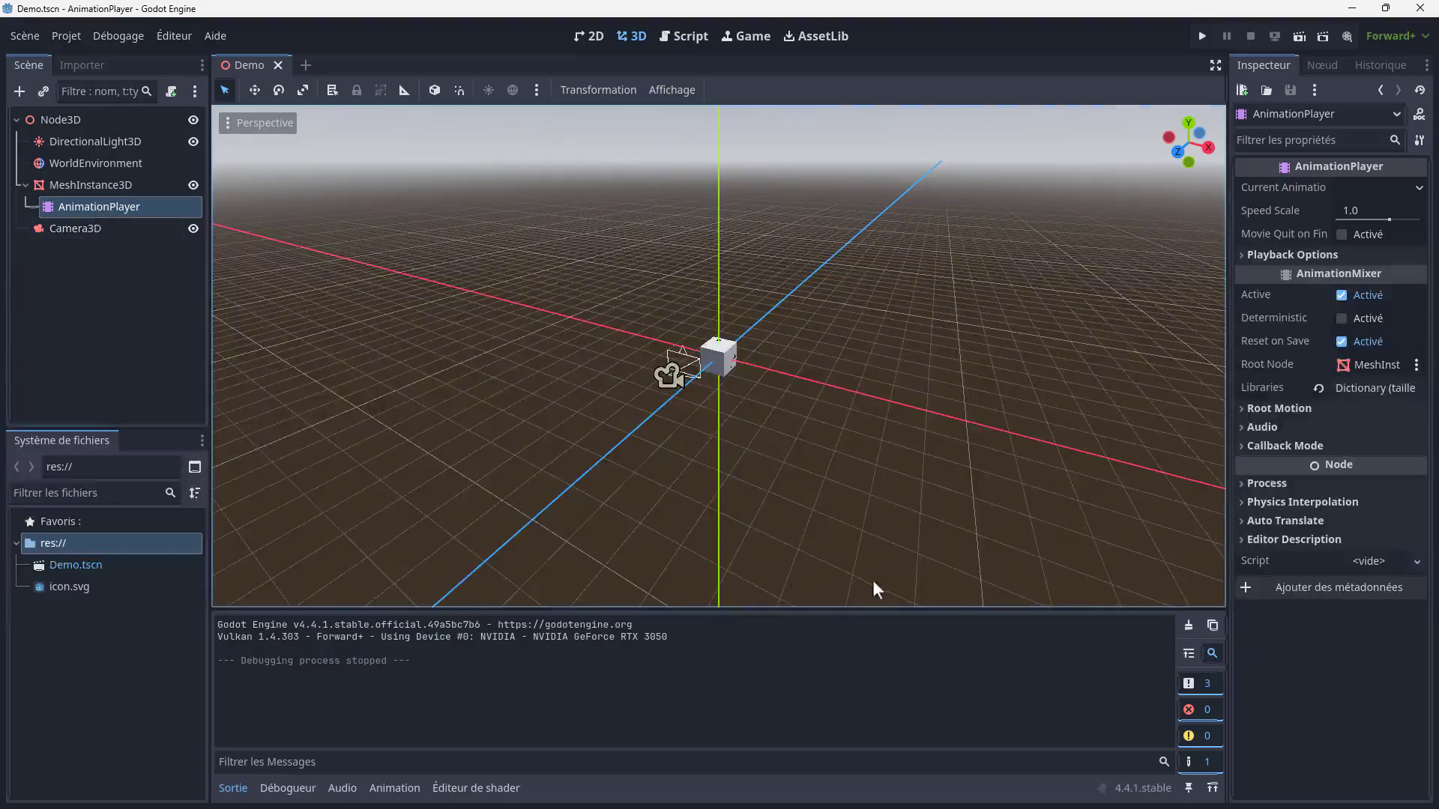
- Enable looping for mon_animation, run the project to check it, and return to the animation's timeline
left_click(393, 788)
left_click(1209, 643)
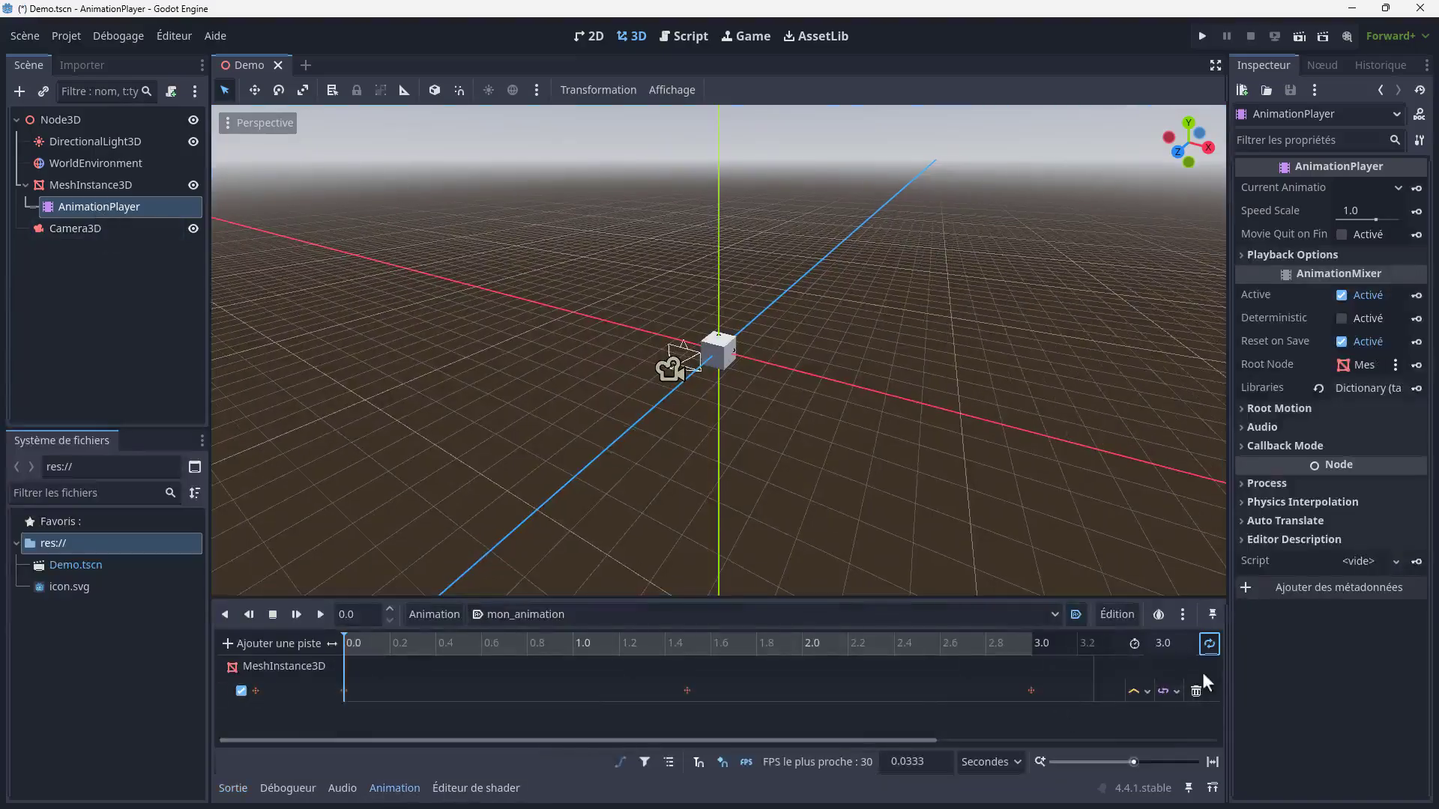
left_click(1201, 36)
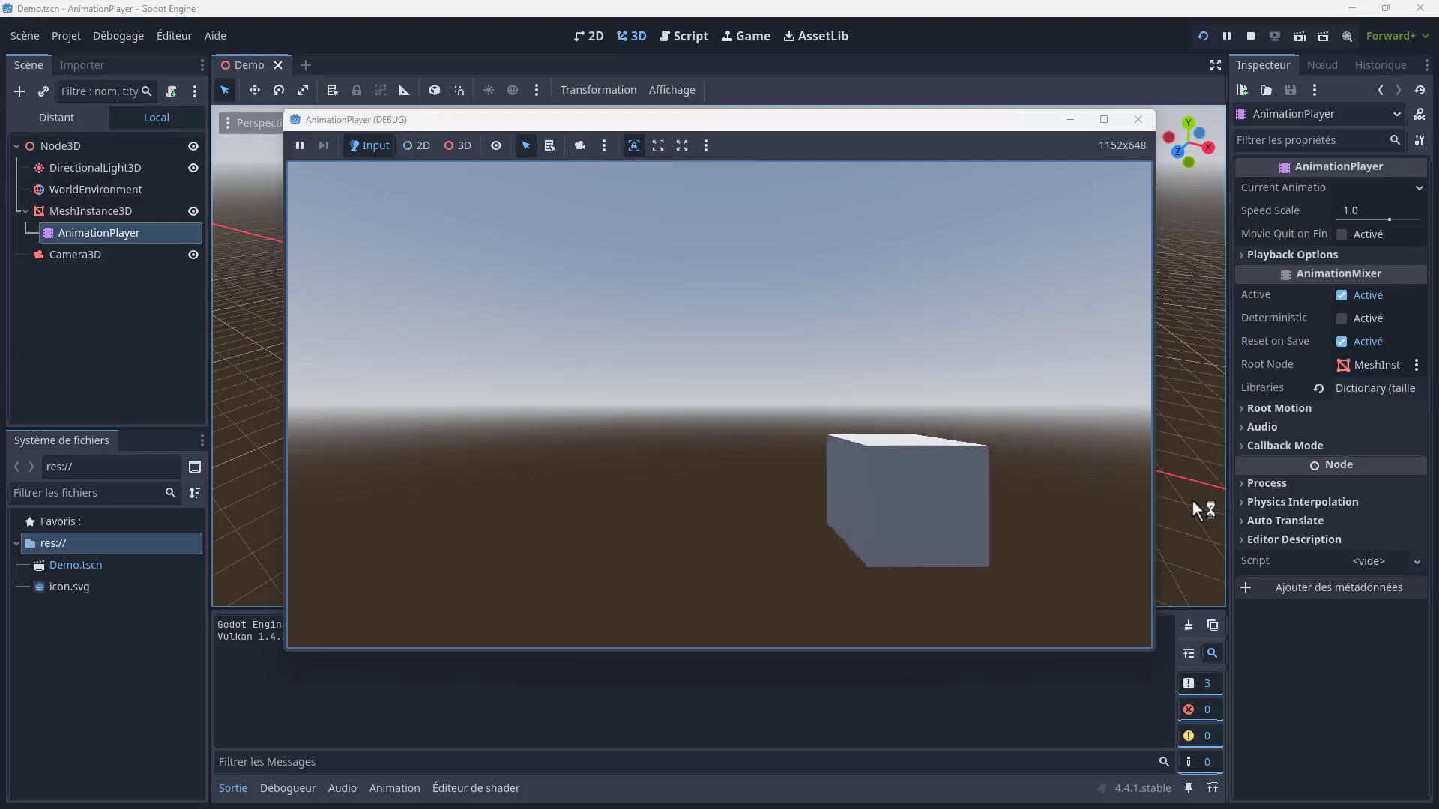
left_click(1139, 119)
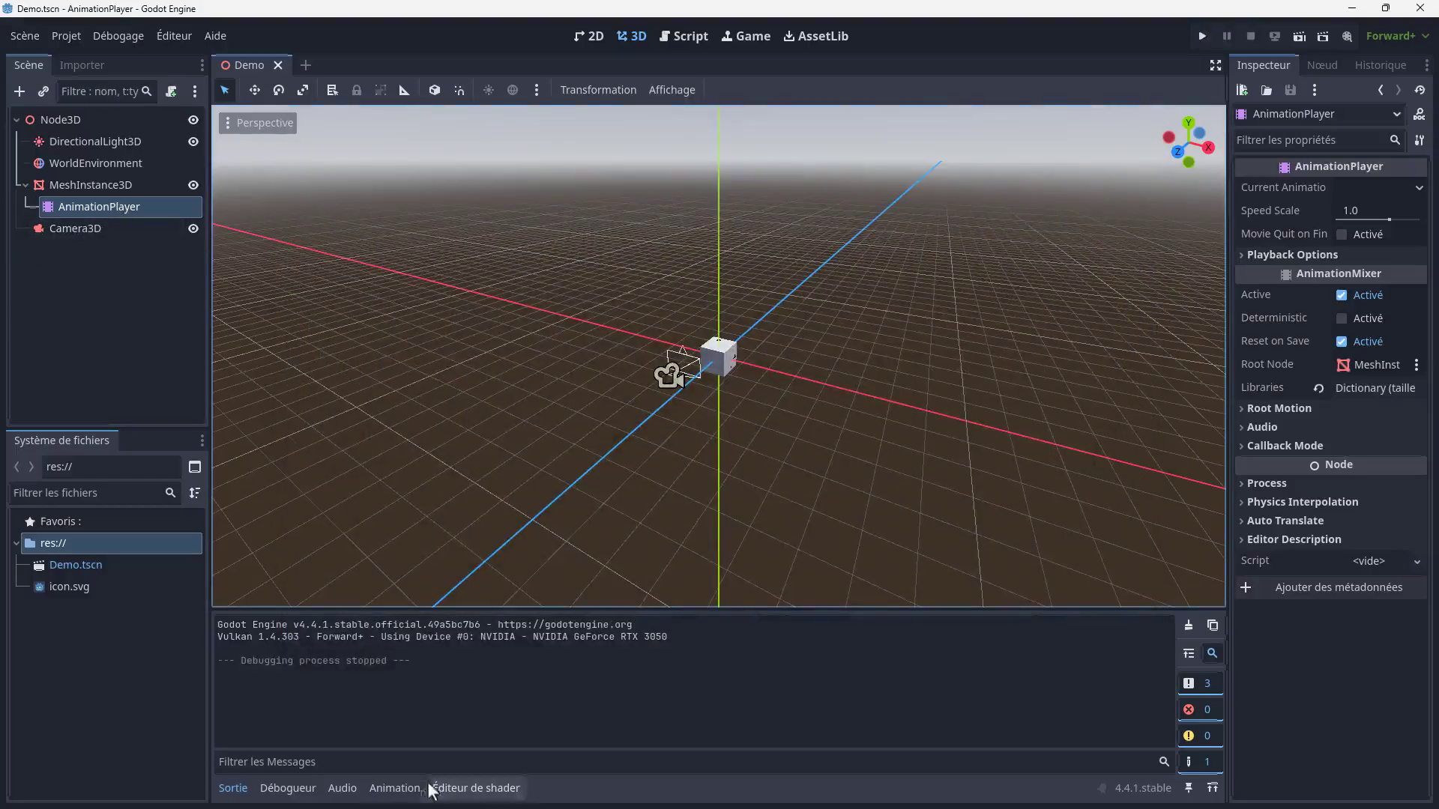
left_click(397, 787)
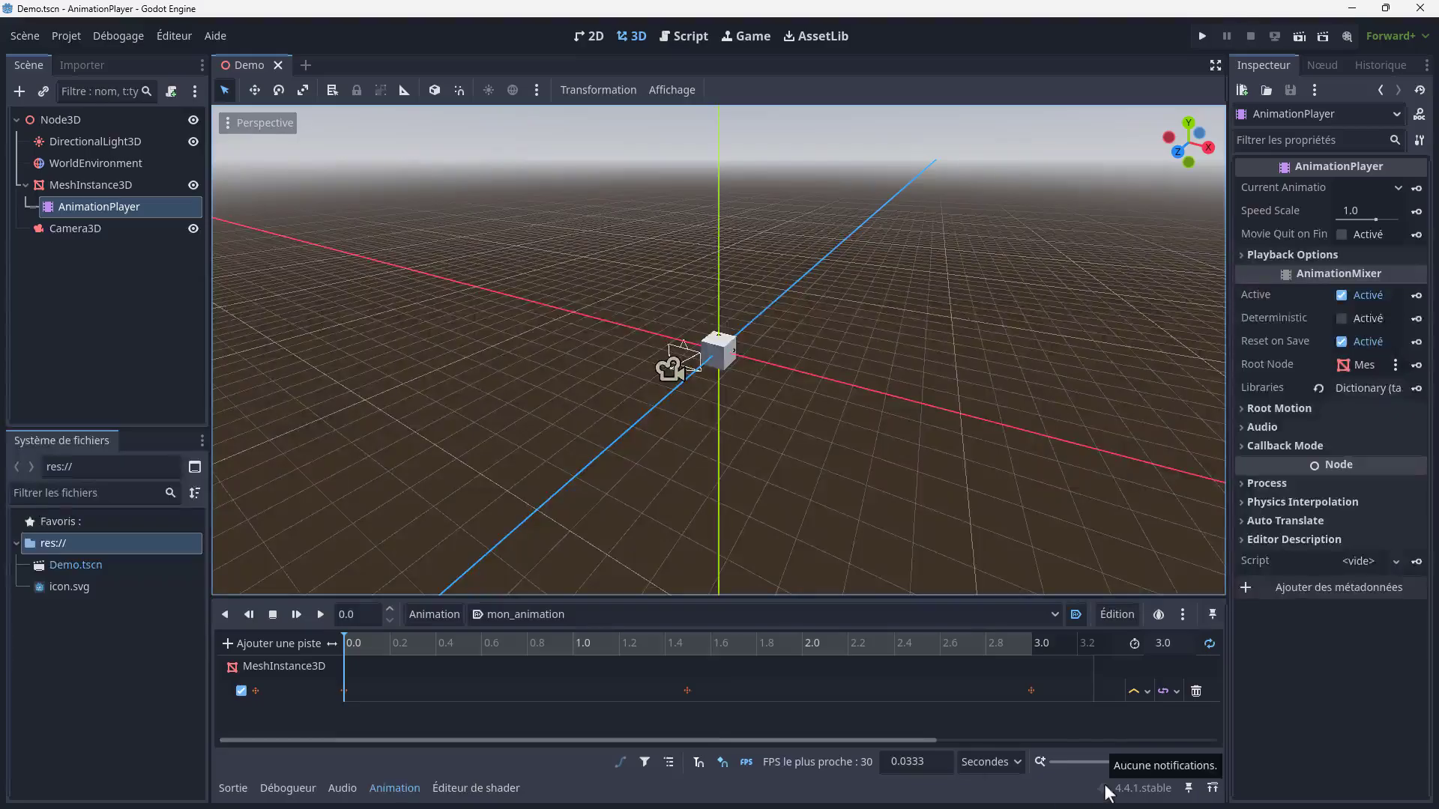